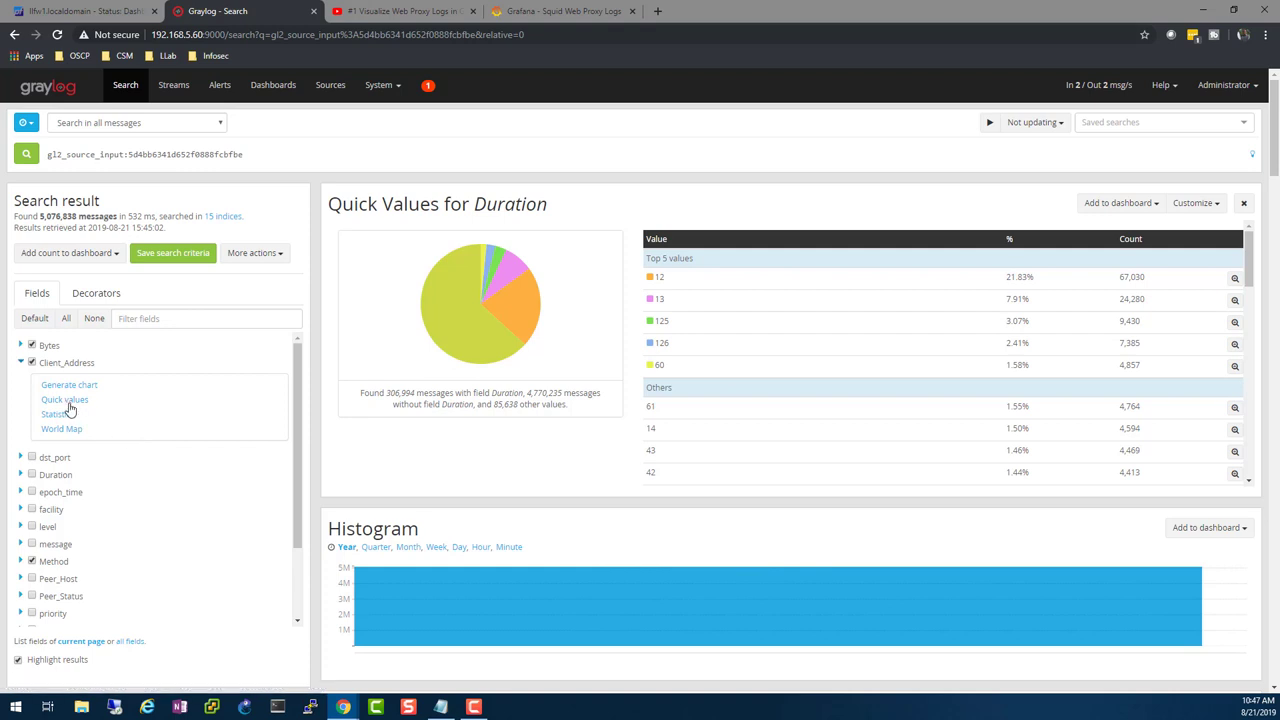
Generate Quick Values for the Client_Address field and for the Bytes field in the search results.
{"action": "left_click", "coordinate": [65, 400]}
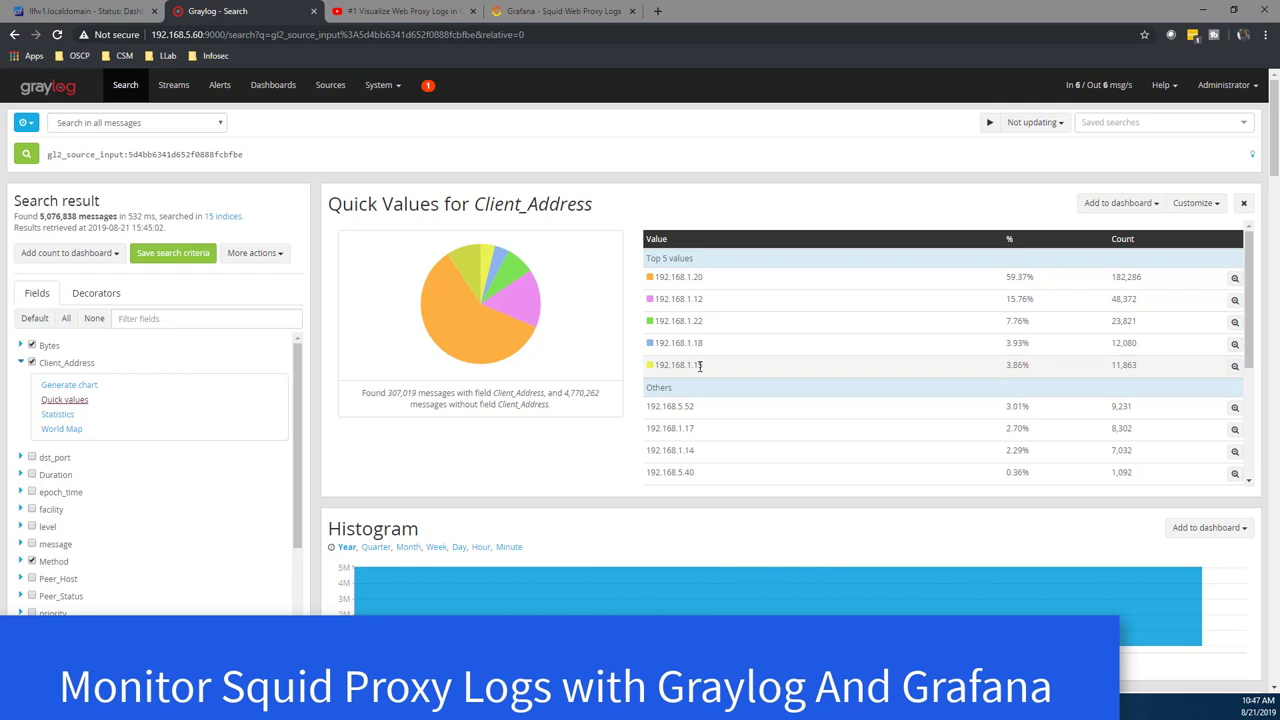
{"action": "left_click", "coordinate": [21, 345]}
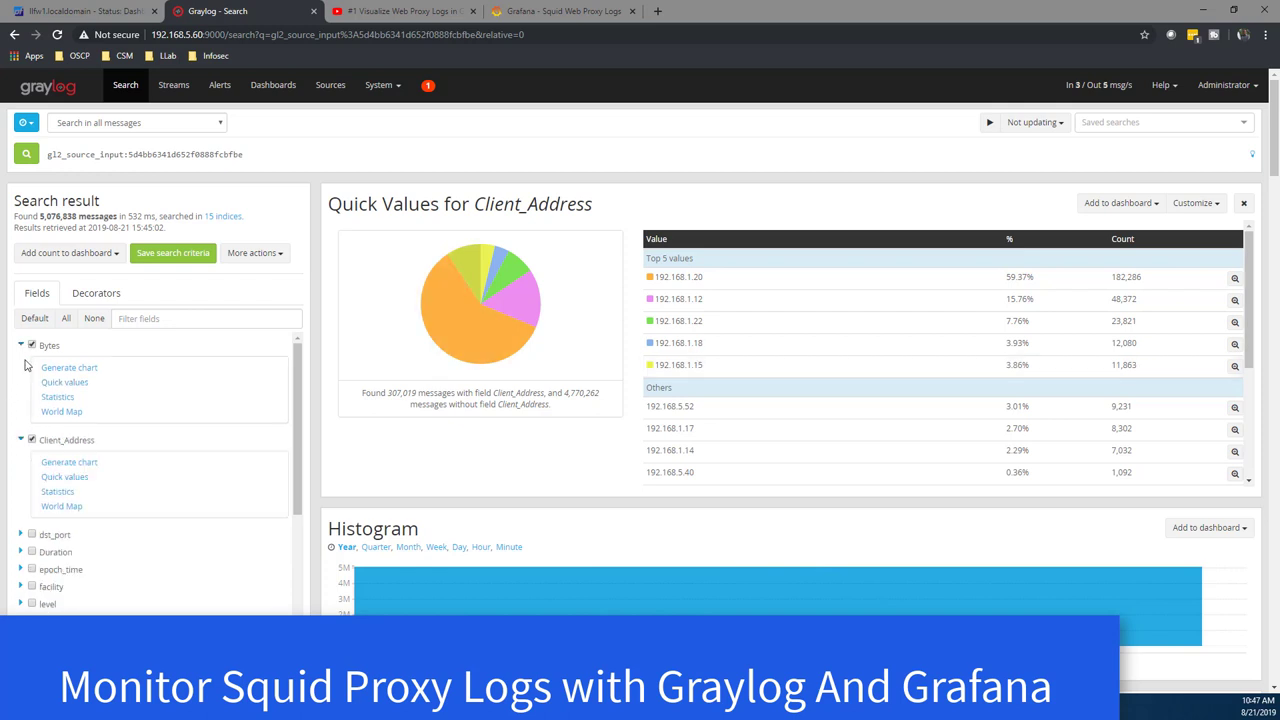
{"action": "left_click", "coordinate": [62, 383]}
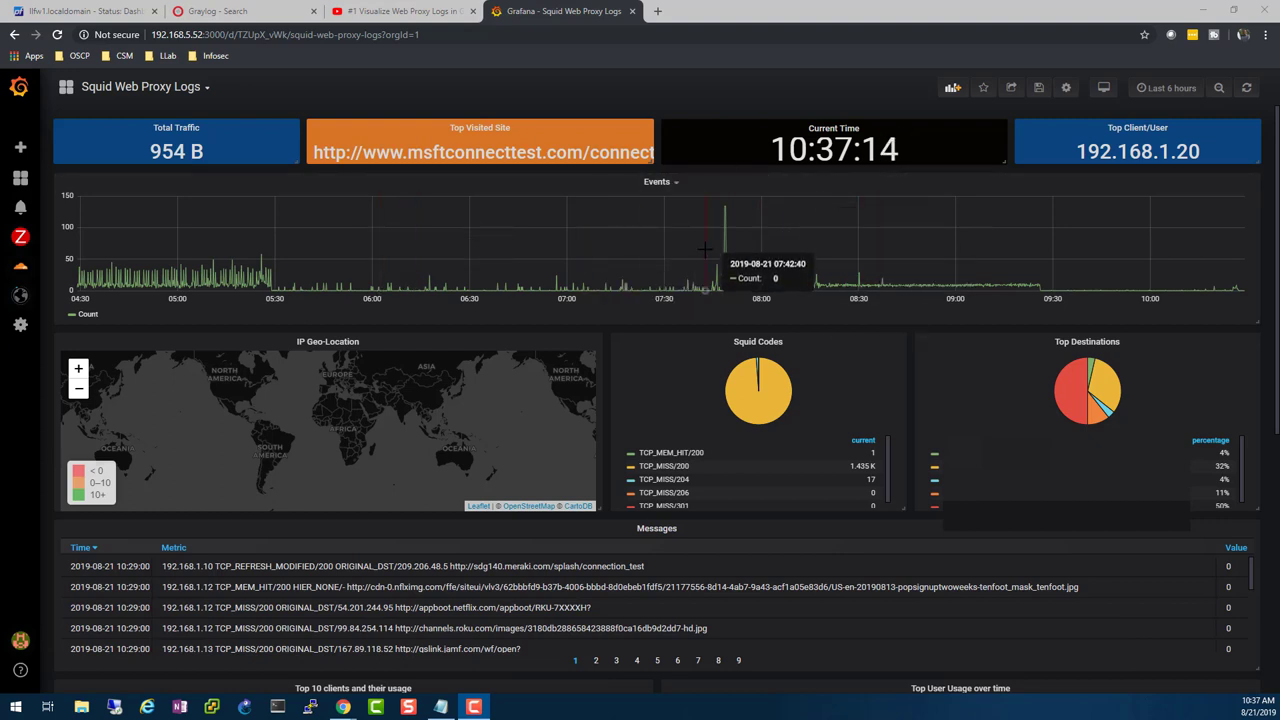
Review the pfSense services status, the Graylog search results and the YouTube setup overview video, ending on the Graylog search.
{"action": "left_click", "coordinate": [260, 12]}
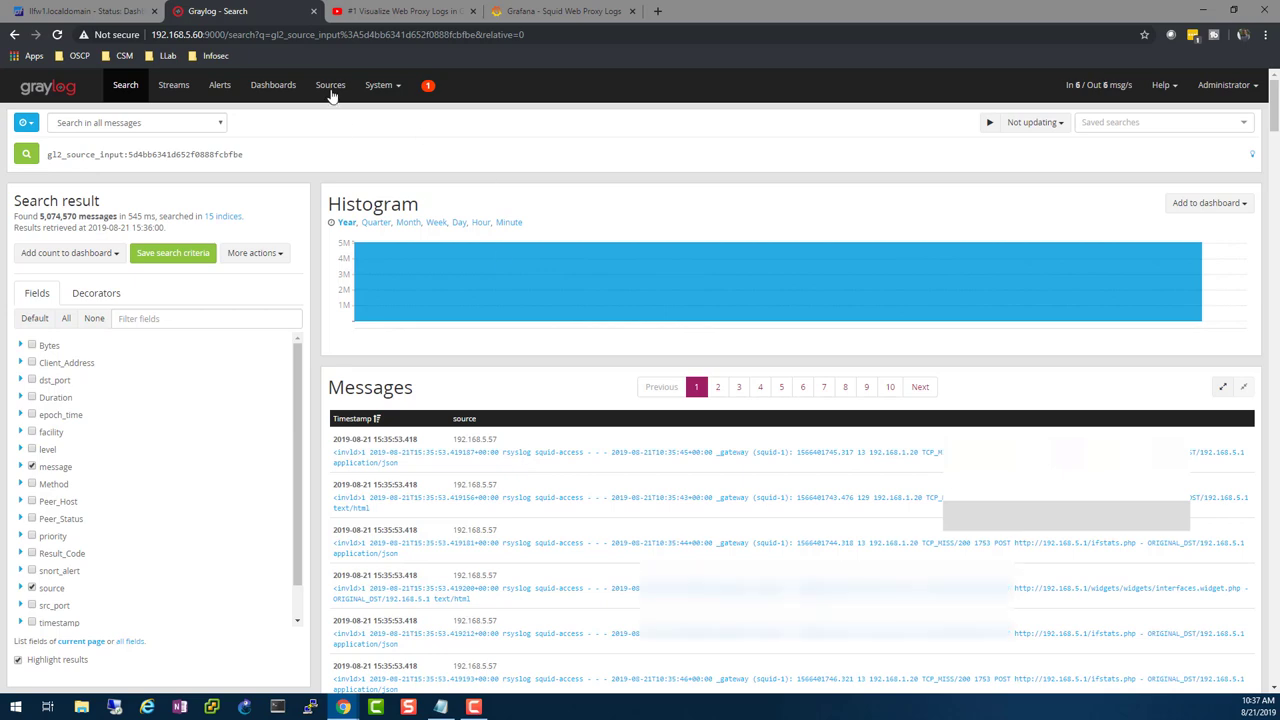
{"action": "left_click", "coordinate": [80, 11]}
{"action": "scroll", "coordinate": [782, 472], "scroll_direction": "down", "scroll_amount": 1}
{"action": "scroll", "coordinate": [782, 472], "scroll_direction": "down", "scroll_amount": 7}
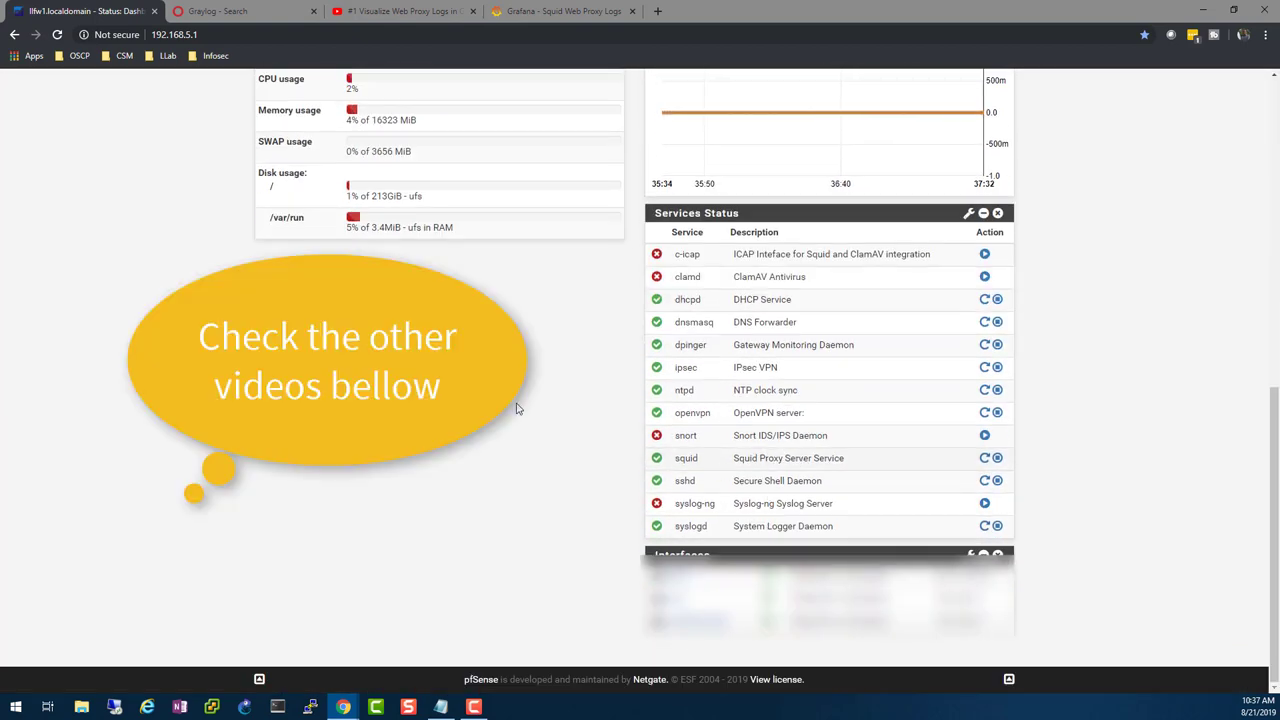
{"action": "left_click", "coordinate": [236, 12]}
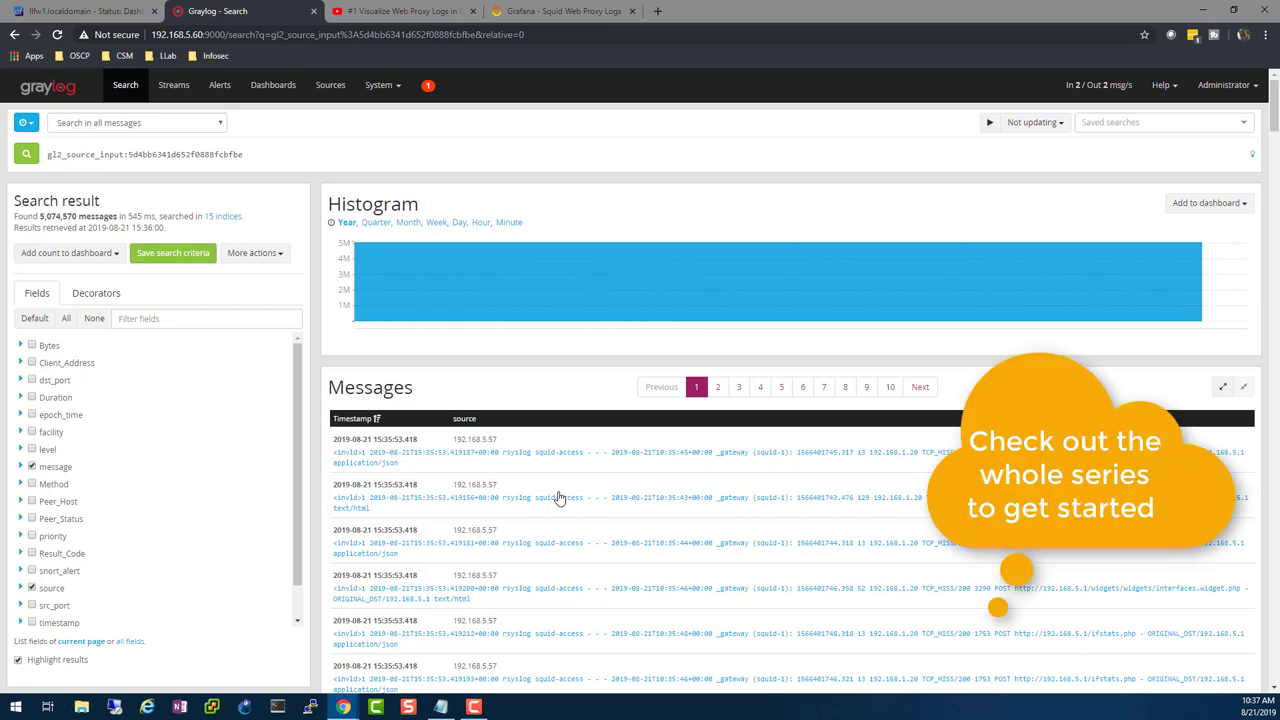
{"action": "left_click", "coordinate": [412, 10]}
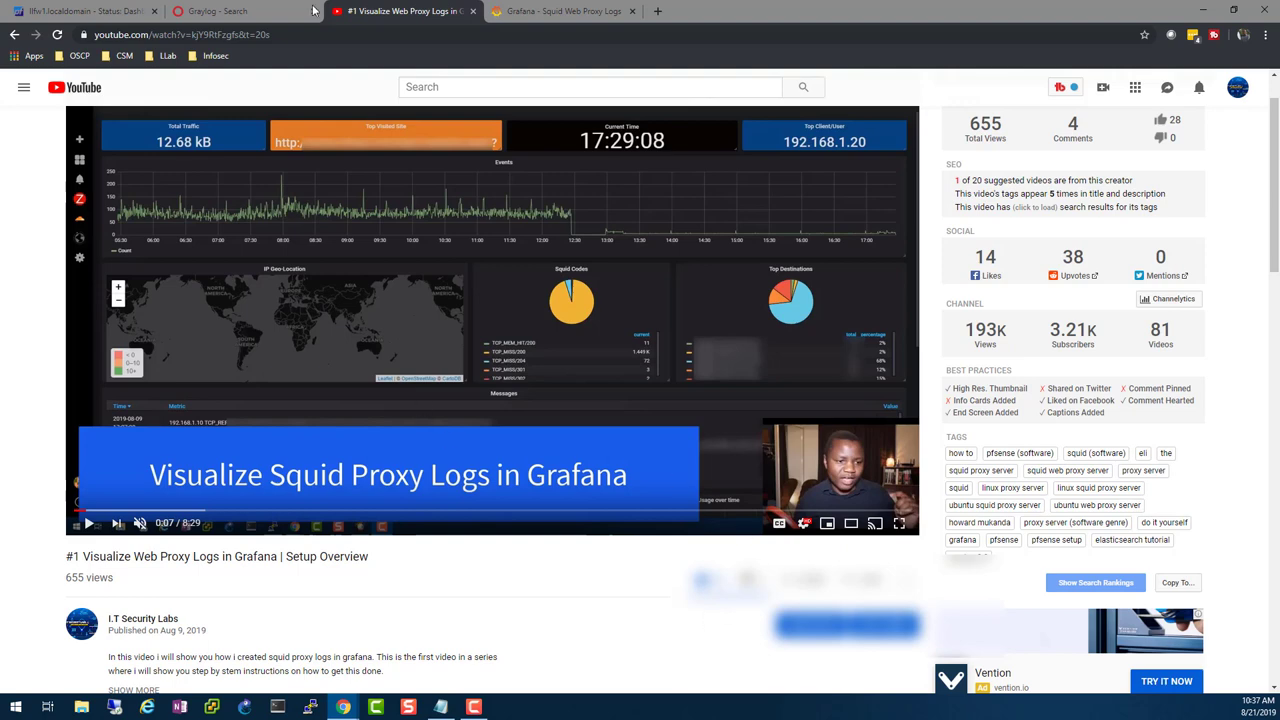
{"action": "left_click", "coordinate": [85, 11]}
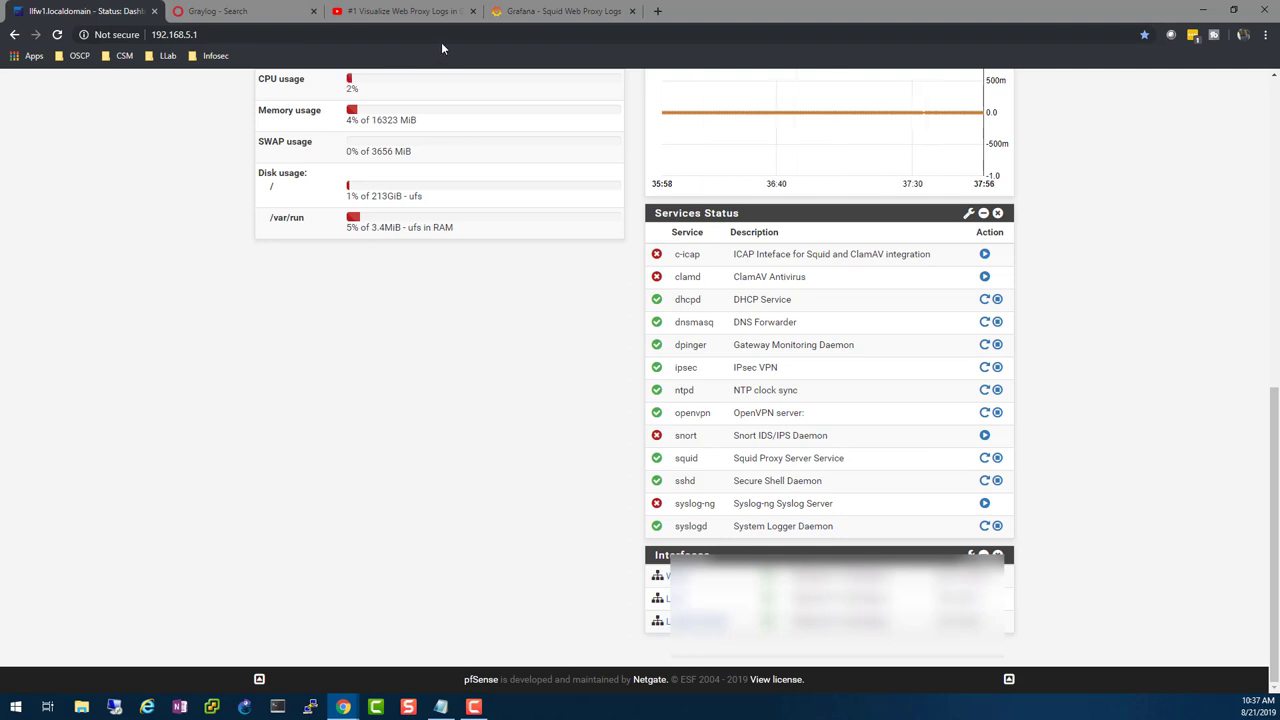
{"action": "left_click", "coordinate": [266, 8]}
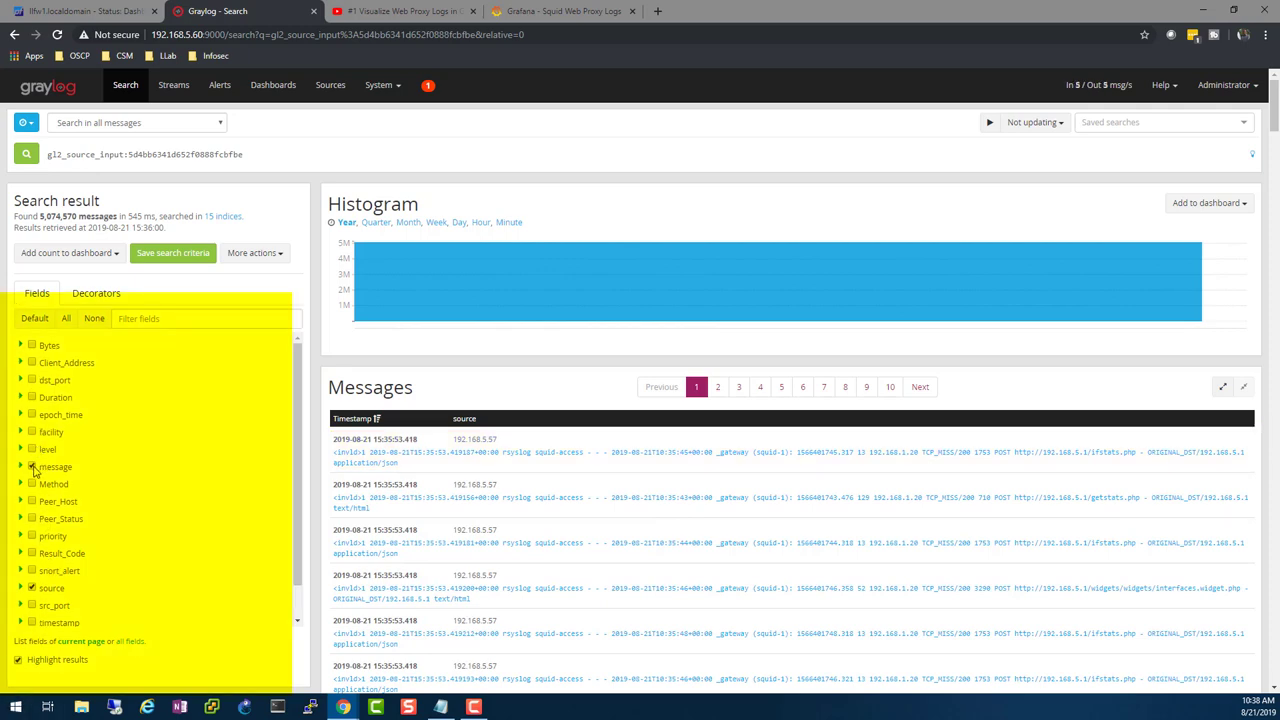
Hide the message column in the Graylog message list and show the dst_port and Peer_Host columns.
{"action": "left_click", "coordinate": [32, 466]}
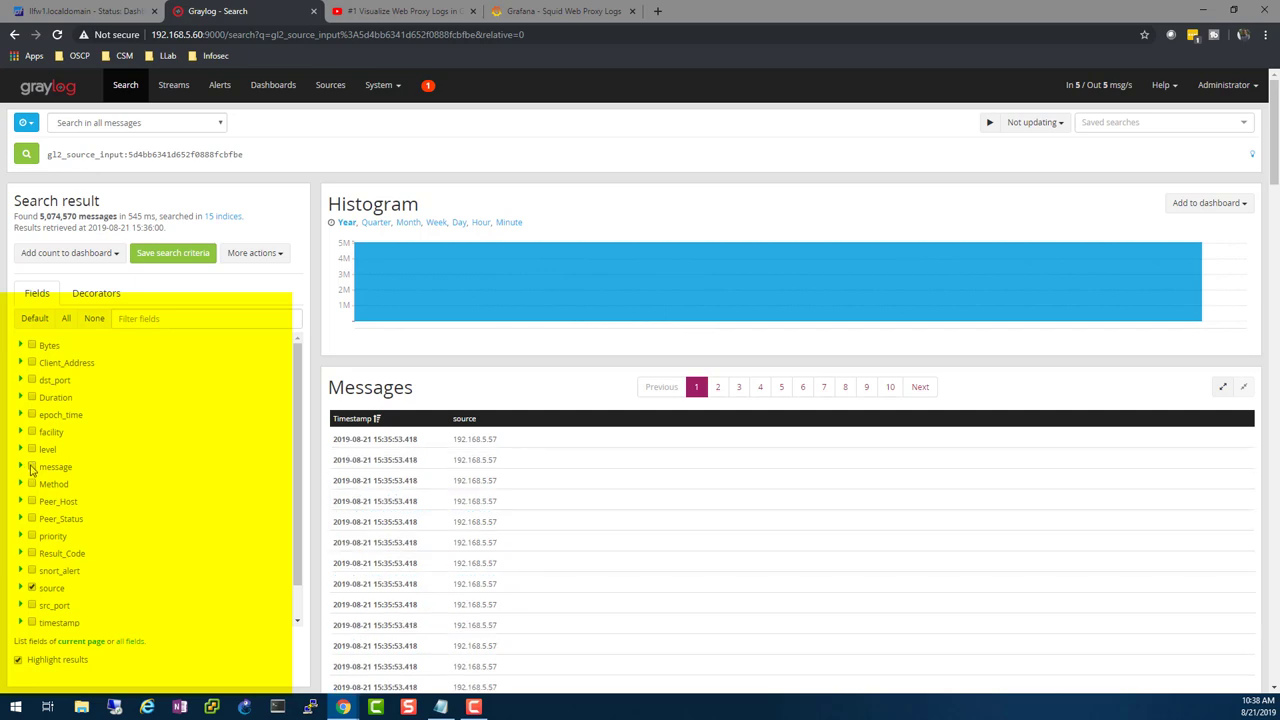
{"action": "left_click", "coordinate": [31, 379]}
{"action": "left_click", "coordinate": [31, 501]}
{"action": "left_click", "coordinate": [31, 501]}
{"action": "left_click", "coordinate": [31, 501]}
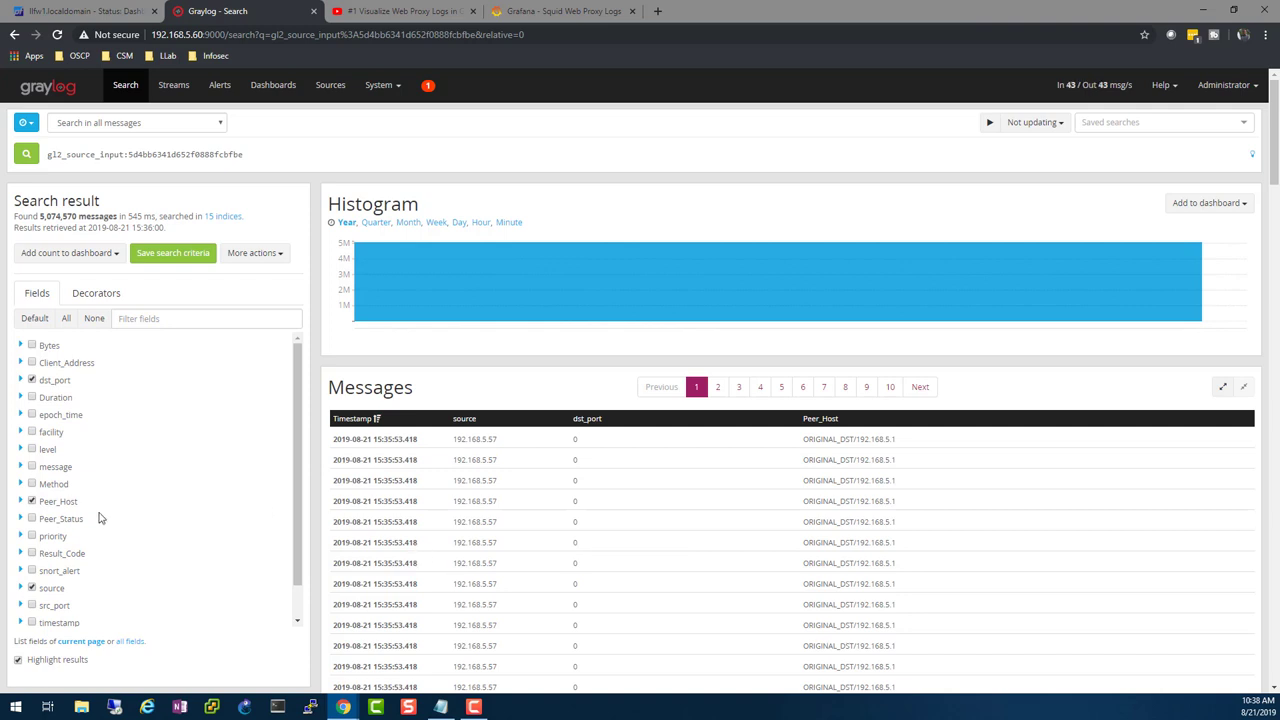
Add the Duration, Client_Address and message columns to the message list, leaving priority hidden.
{"action": "left_click", "coordinate": [31, 537]}
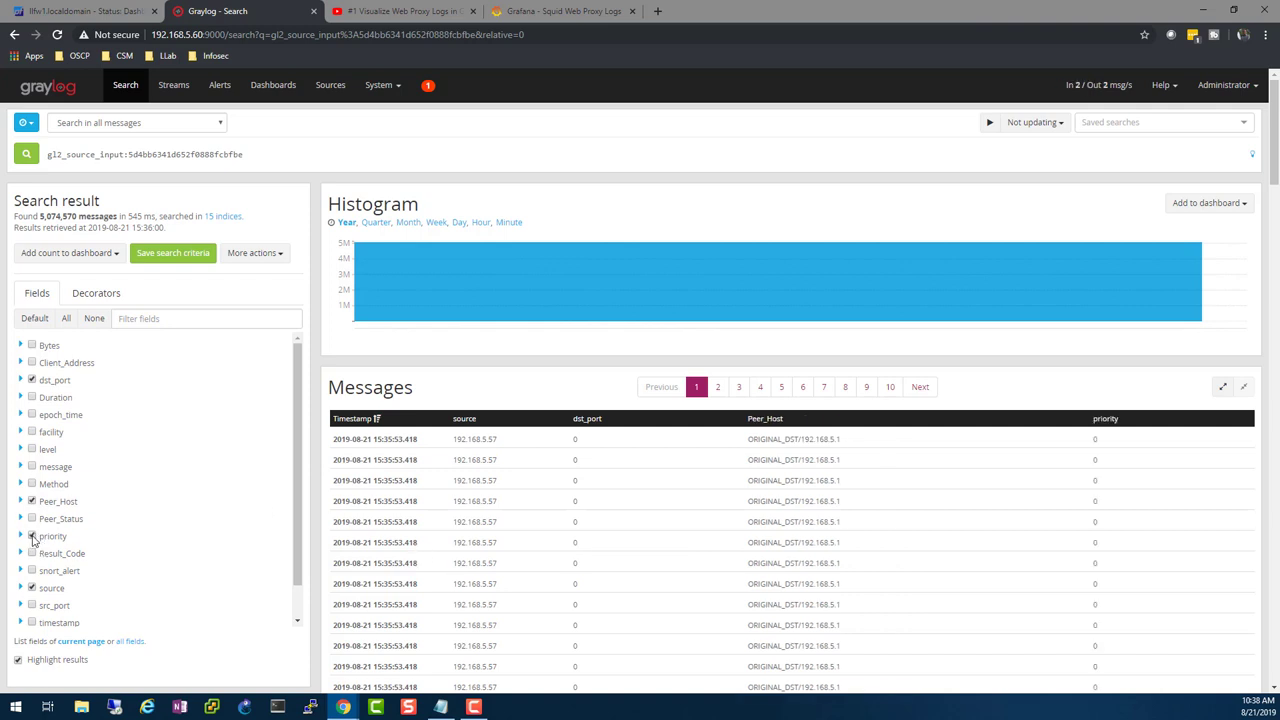
{"action": "left_click", "coordinate": [31, 537]}
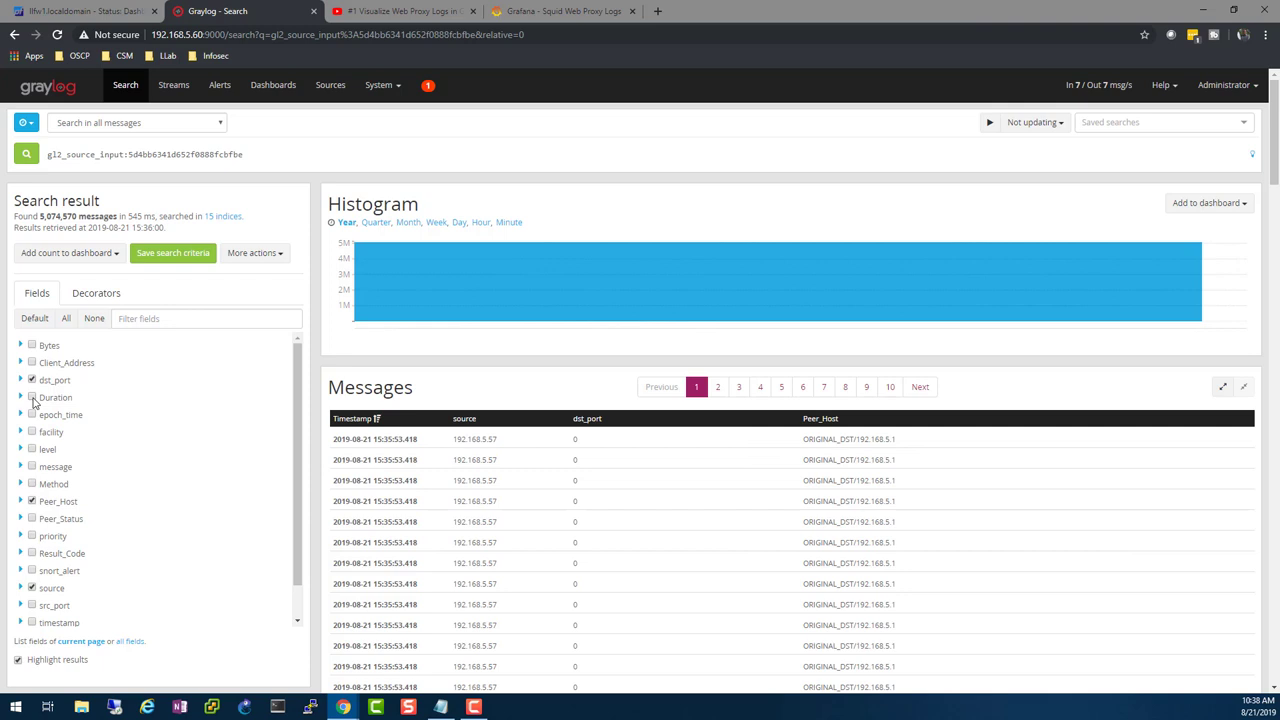
{"action": "left_click", "coordinate": [31, 397]}
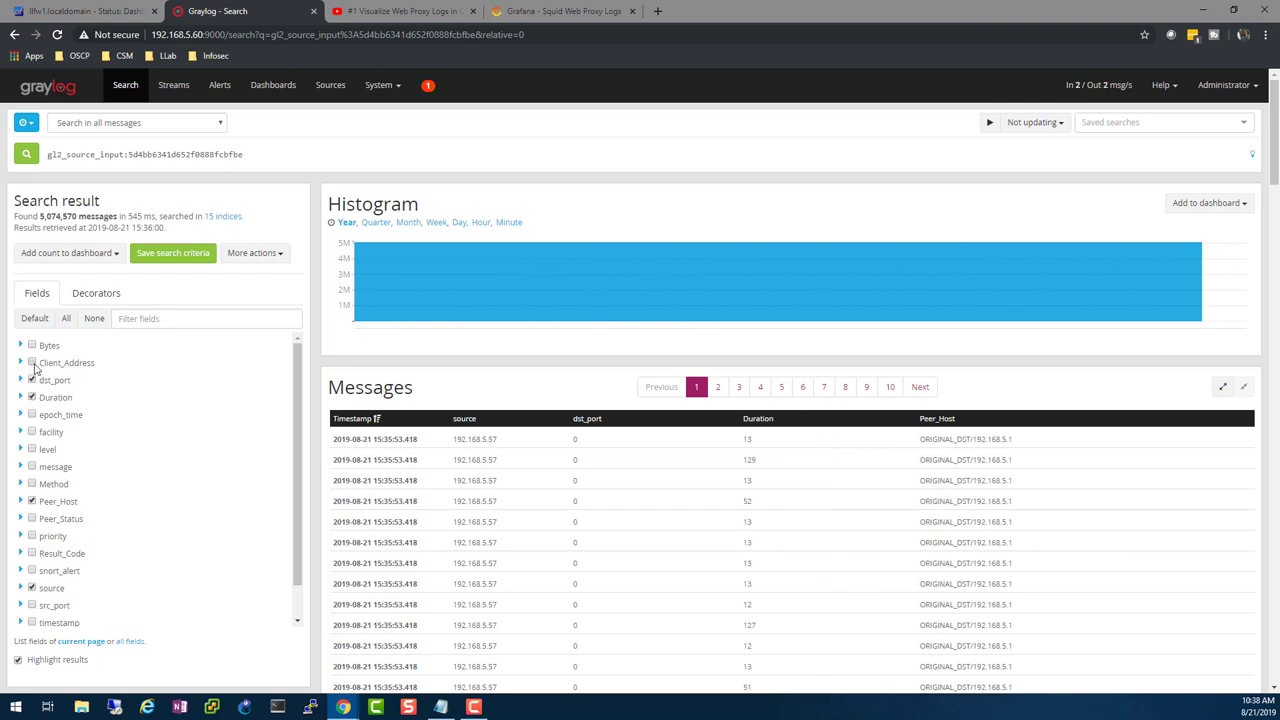
{"action": "left_click", "coordinate": [32, 363]}
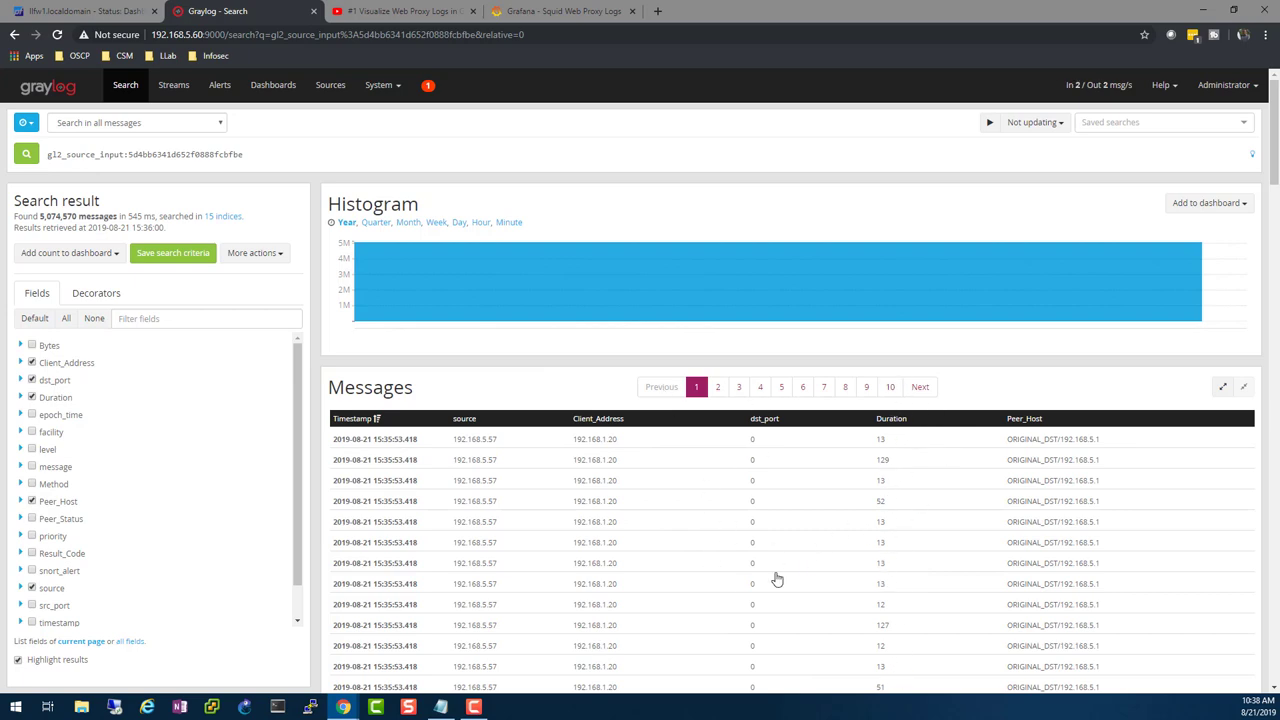
{"action": "scroll", "coordinate": [778, 492], "scroll_direction": "down", "scroll_amount": 5}
{"action": "scroll", "coordinate": [780, 494], "scroll_direction": "up", "scroll_amount": 3}
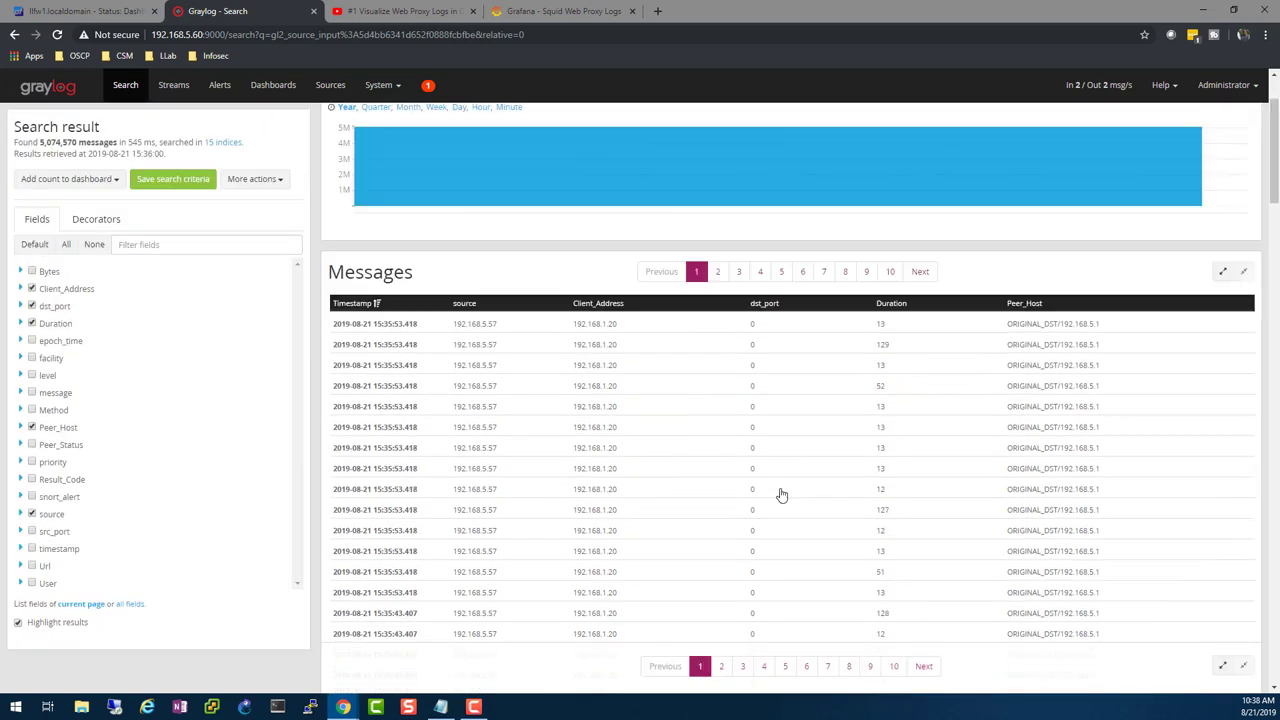
{"action": "scroll", "coordinate": [782, 495], "scroll_direction": "up", "scroll_amount": 2}
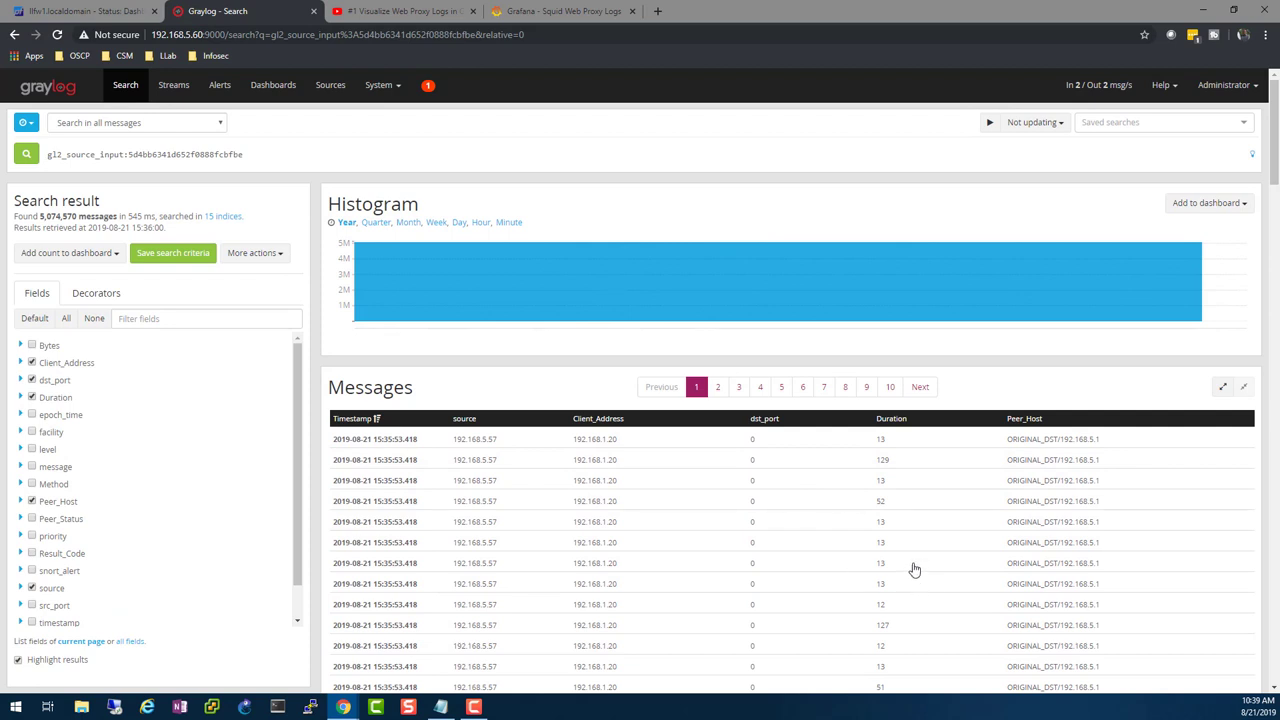
{"action": "left_click", "coordinate": [32, 467]}
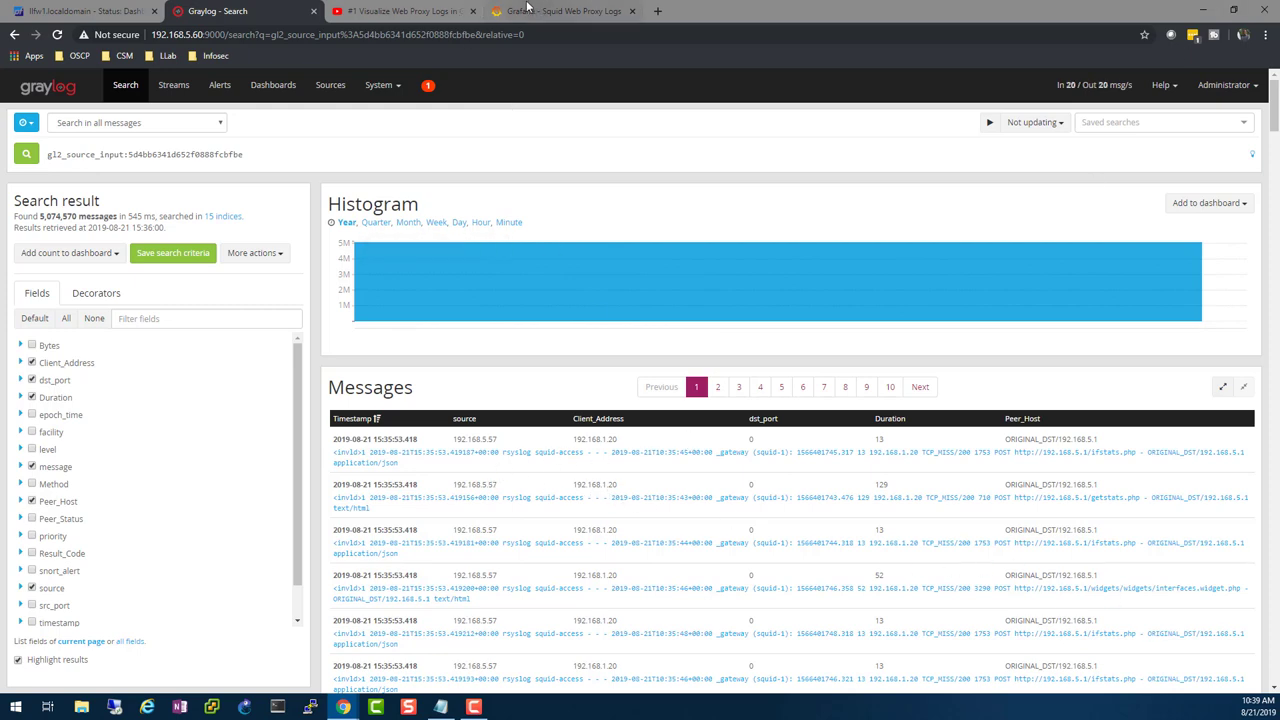
Look at the YouTube setup overview video and the Grafana Squid Web Proxy Logs dashboard, then return to Graylog.
{"action": "left_click", "coordinate": [410, 11]}
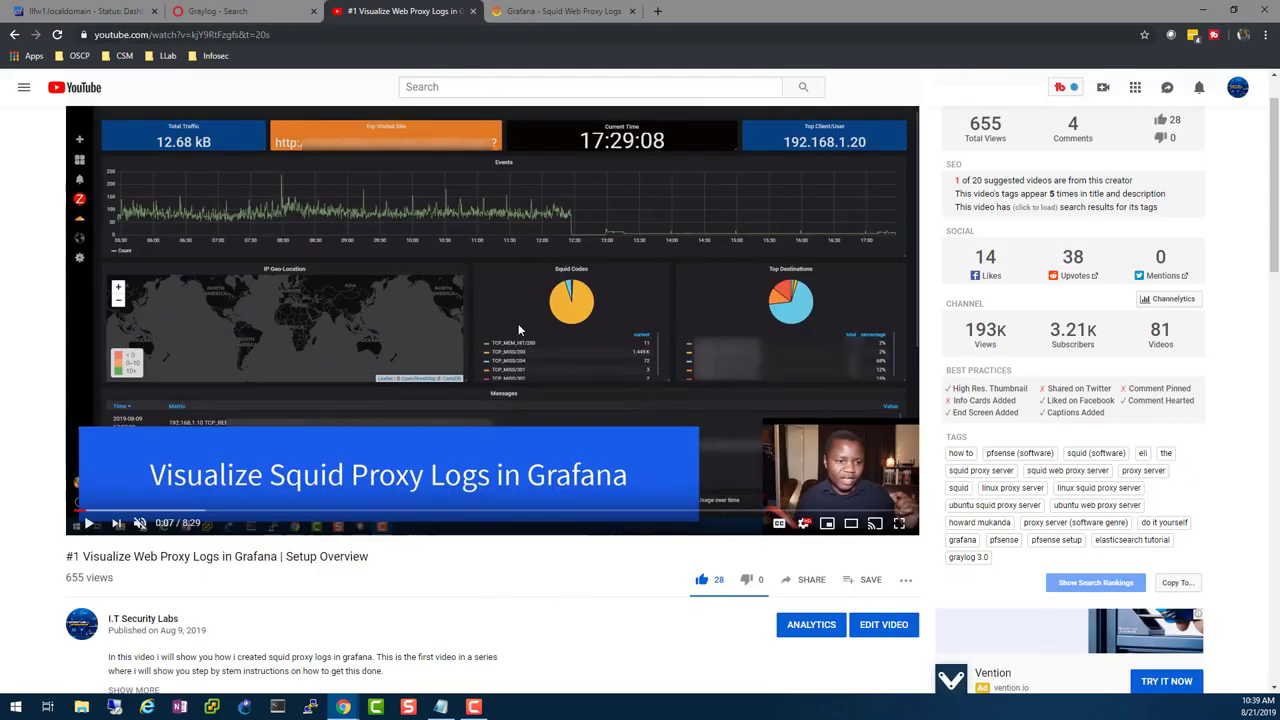
{"action": "left_click", "coordinate": [560, 11]}
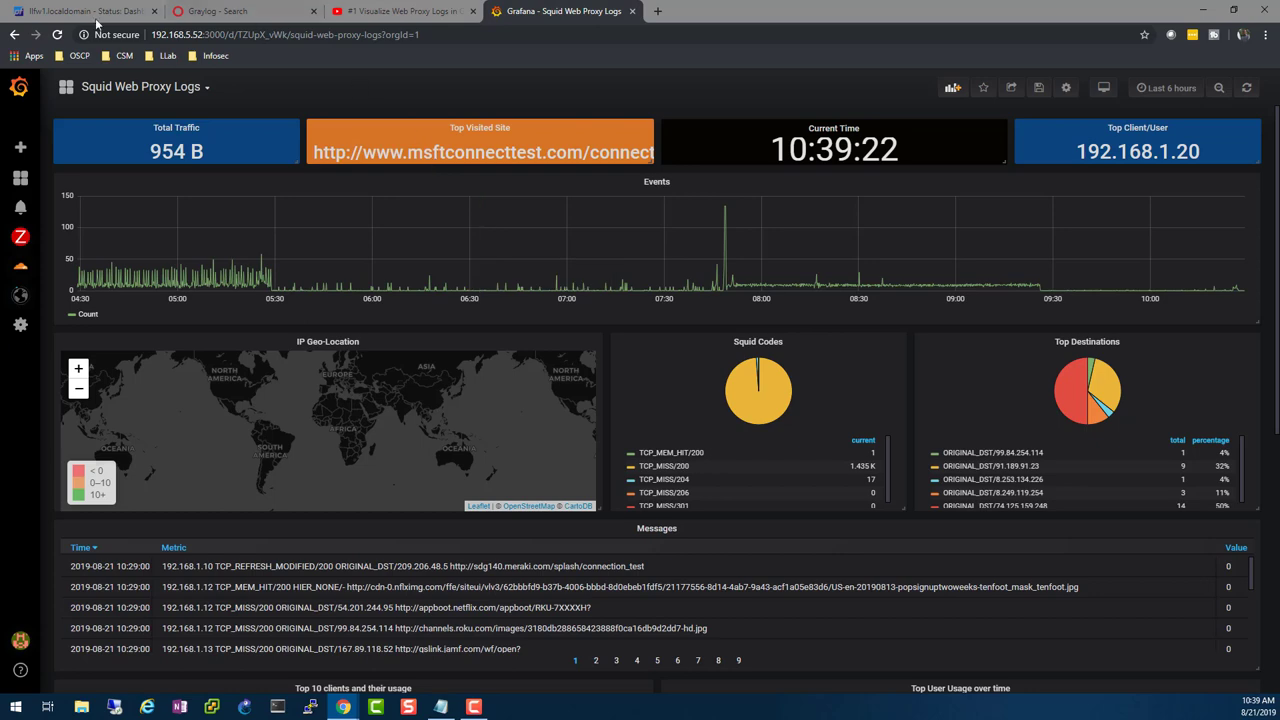
{"action": "left_click", "coordinate": [215, 11]}
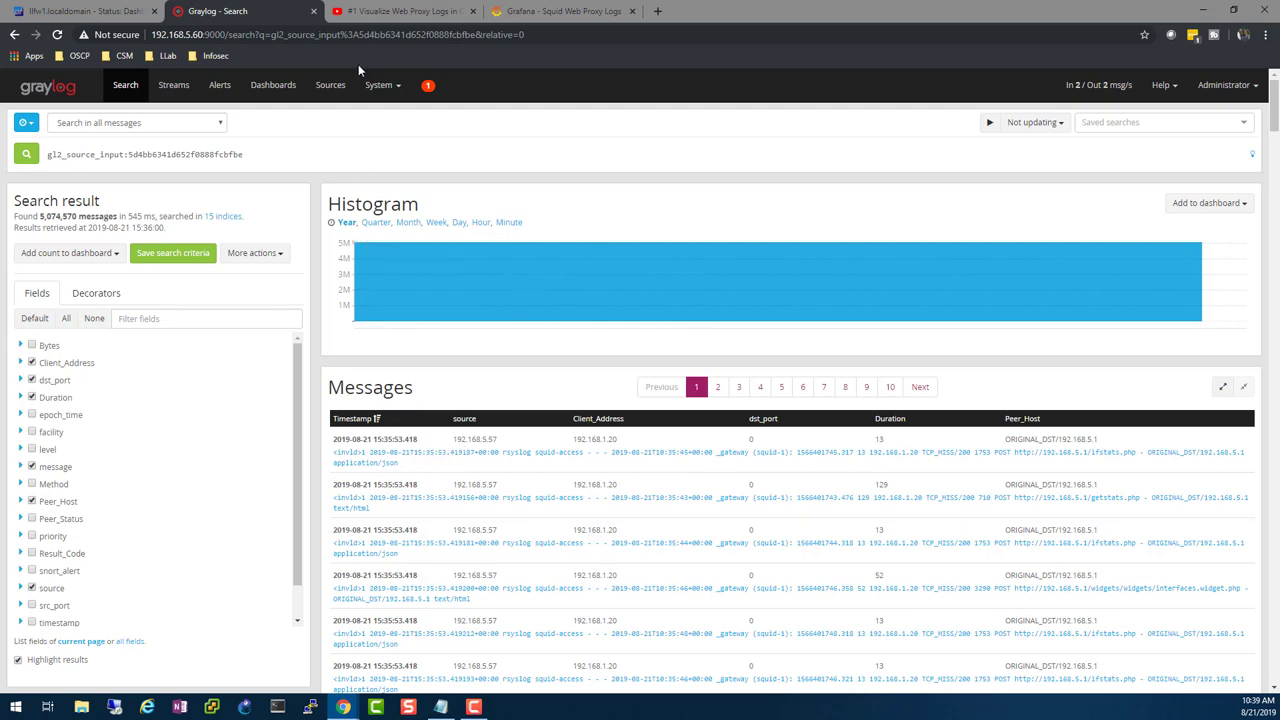
Open the extractors of the pfSense_Logs input and load a recent message as the example for a new extractor.
{"action": "left_click", "coordinate": [395, 88]}
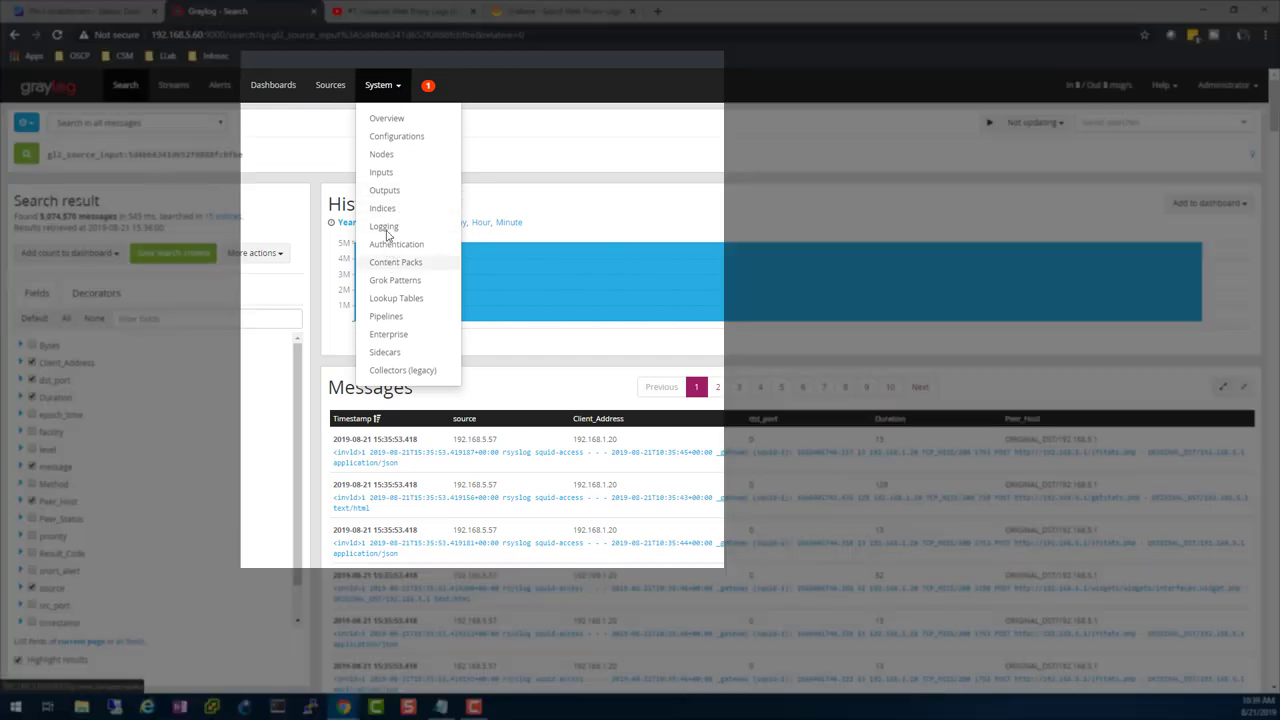
{"action": "left_click", "coordinate": [383, 173]}
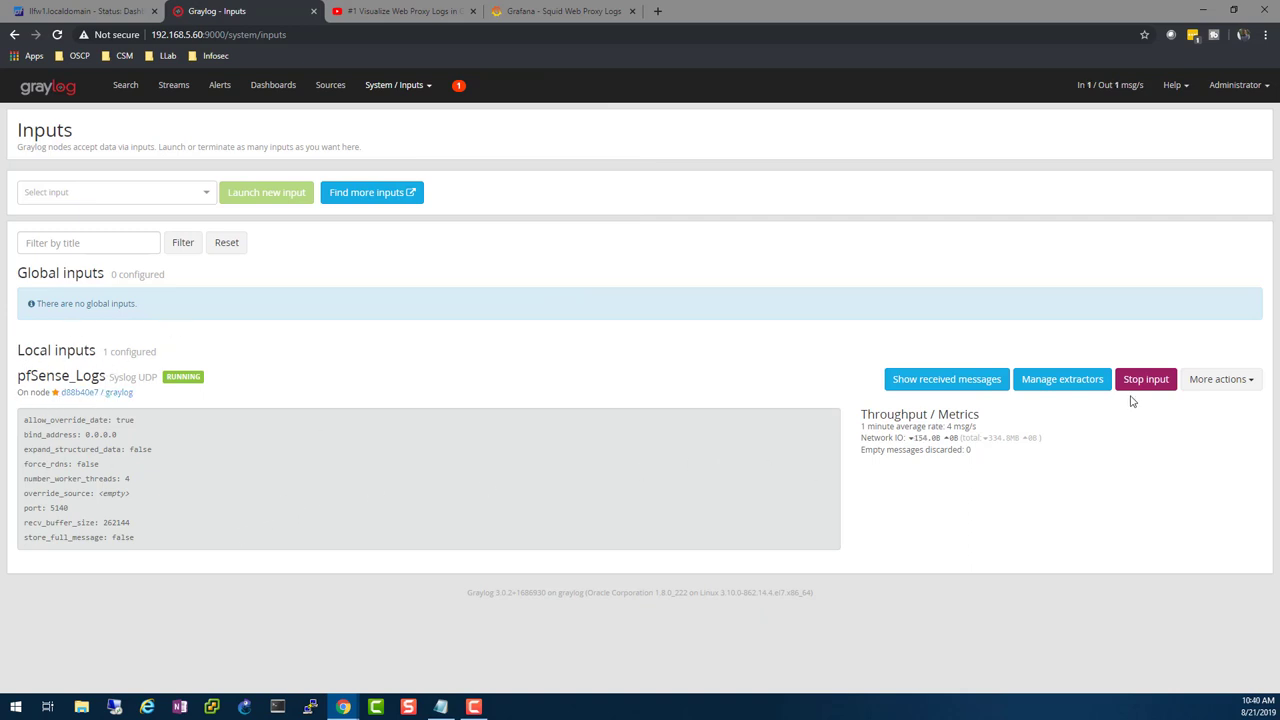
{"action": "left_click", "coordinate": [1062, 380]}
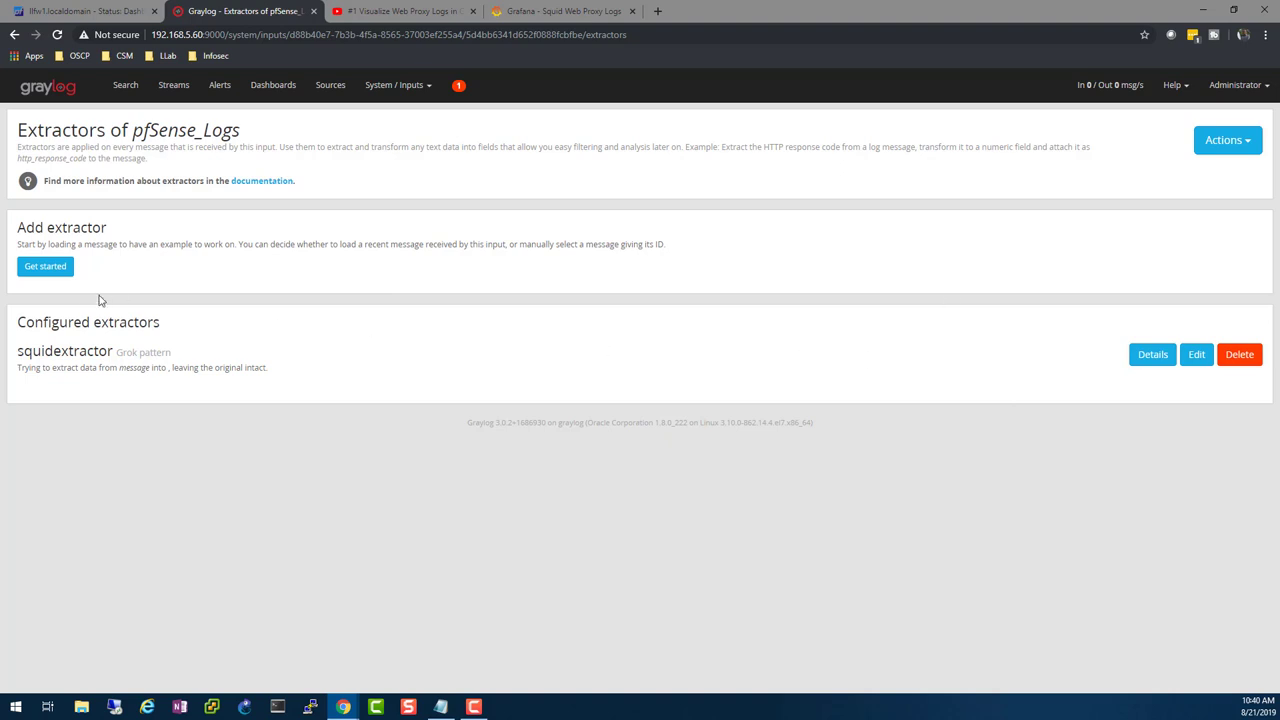
{"action": "left_click", "coordinate": [48, 269]}
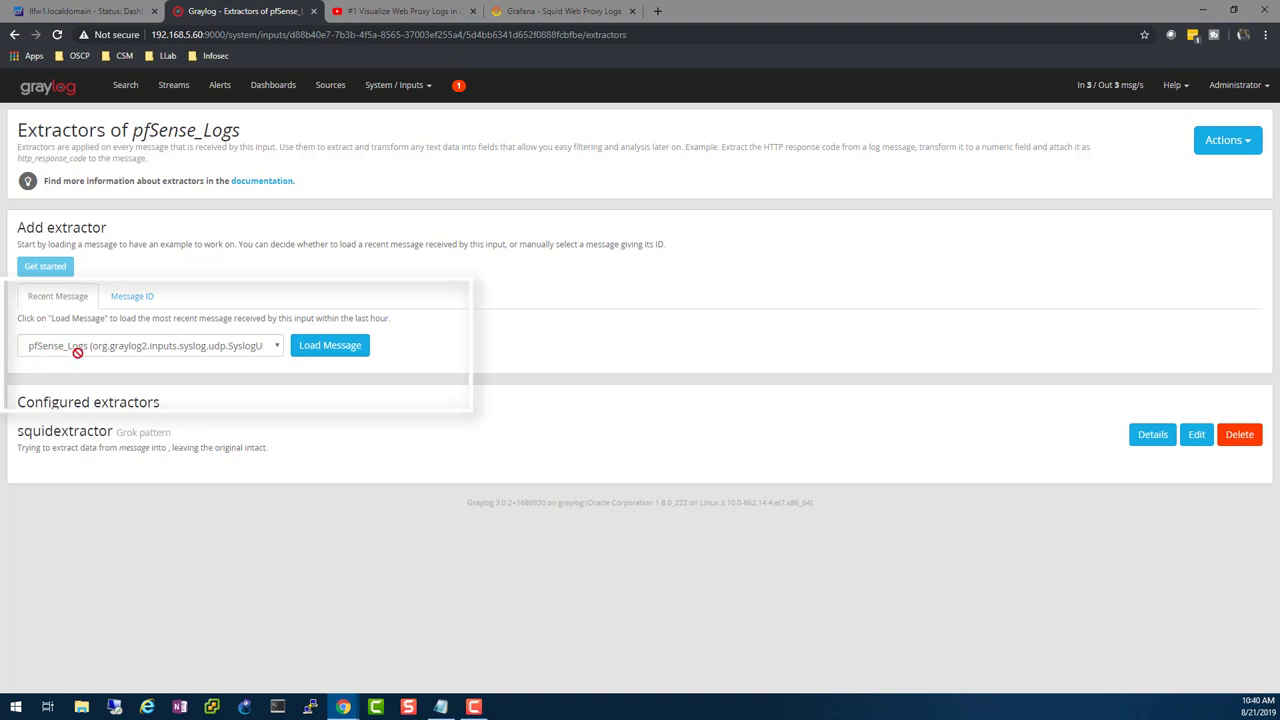
{"action": "left_click", "coordinate": [333, 349]}
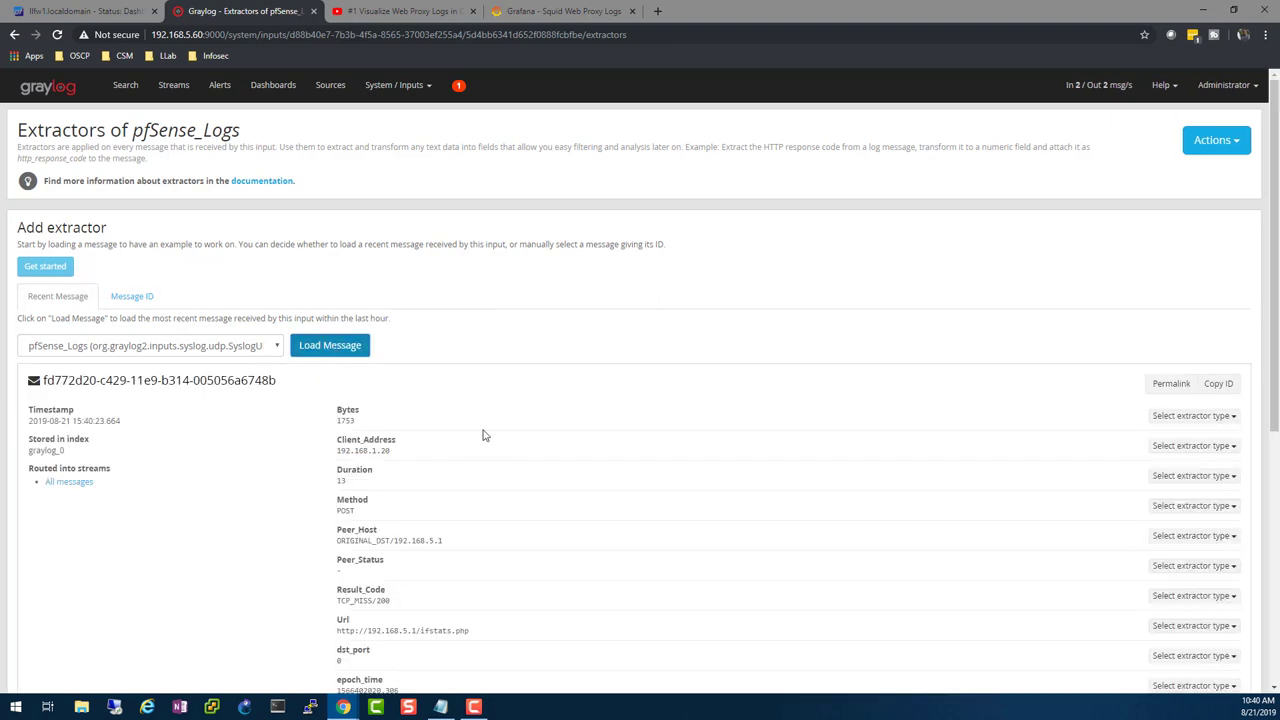
Examine the parts of the loaded example's message field, including the squid-access text, client address, result code, URL and peer host.
{"action": "scroll", "coordinate": [417, 455], "scroll_direction": "down", "scroll_amount": 3}
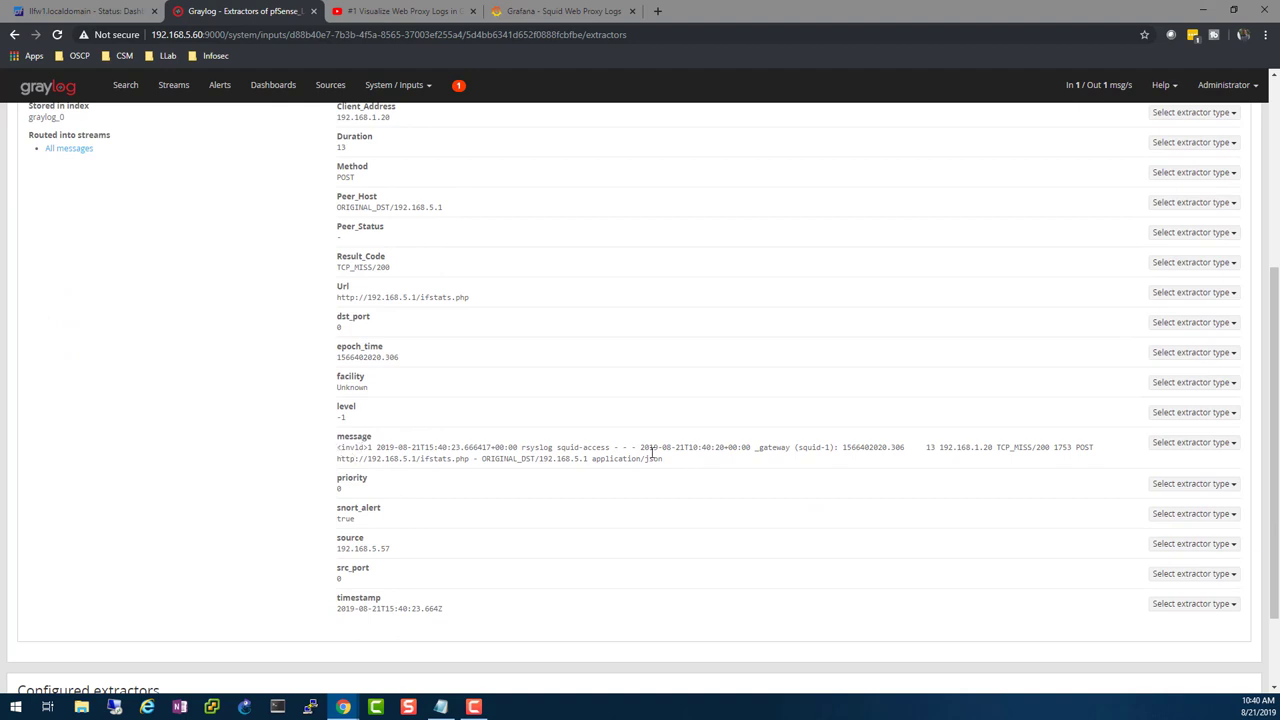
{"action": "left_click_drag", "start_coordinate": [337, 443], "coordinate": [695, 462]}
{"action": "left_click", "coordinate": [811, 447]}
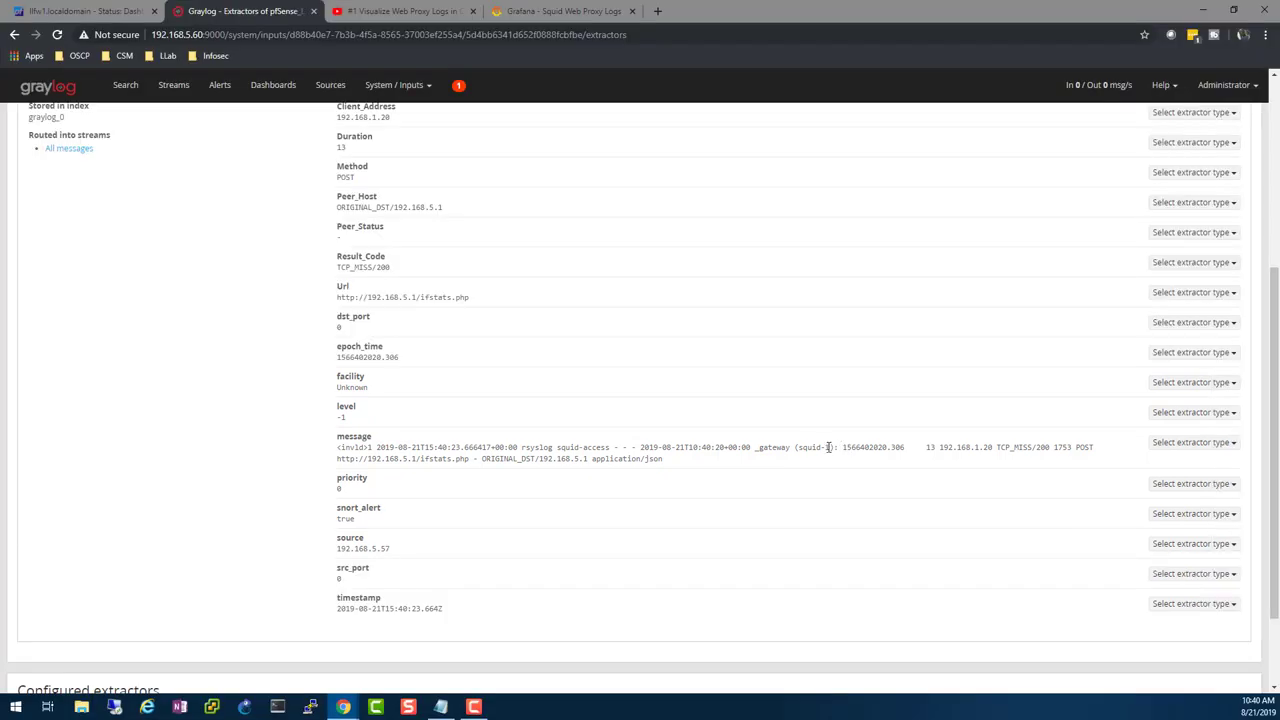
{"action": "left_click_drag", "start_coordinate": [834, 447], "coordinate": [665, 459]}
{"action": "left_click", "coordinate": [956, 462]}
{"action": "left_click_drag", "start_coordinate": [941, 447], "coordinate": [1106, 450]}
{"action": "left_click_drag", "start_coordinate": [468, 459], "coordinate": [329, 462]}
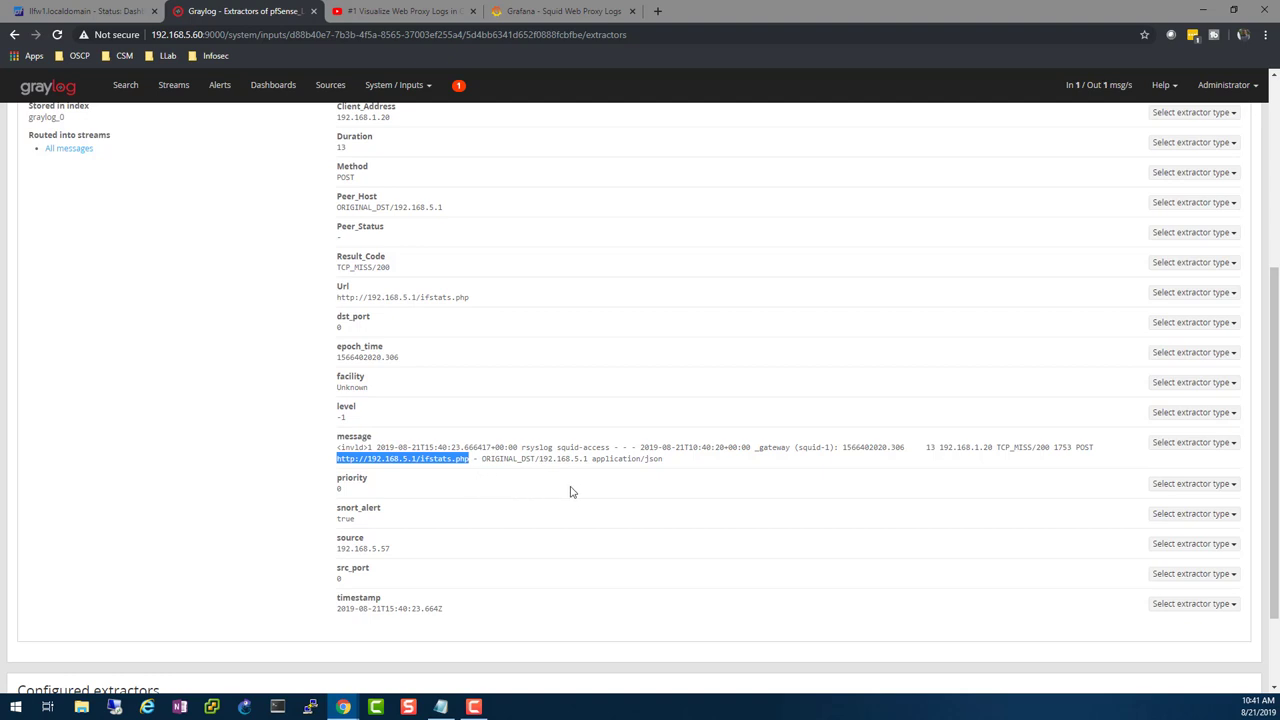
{"action": "left_click_drag", "start_coordinate": [670, 459], "coordinate": [520, 459]}
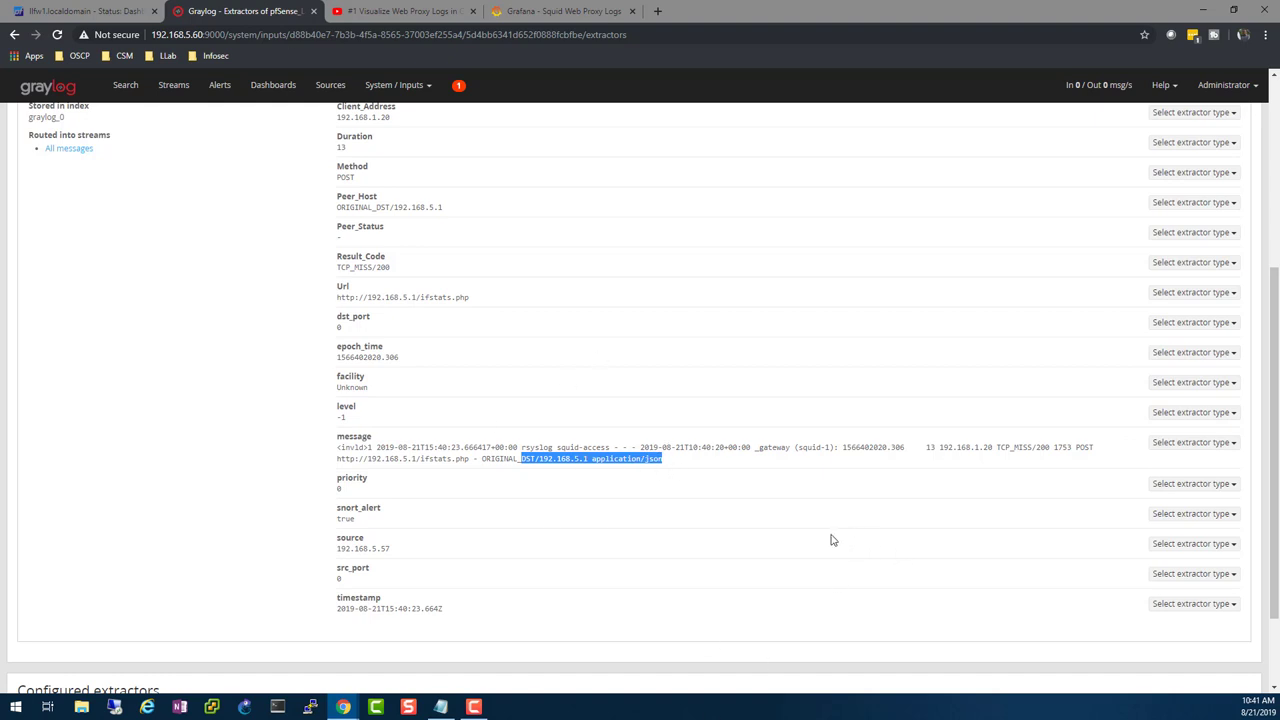
{"action": "left_click", "coordinate": [724, 462]}
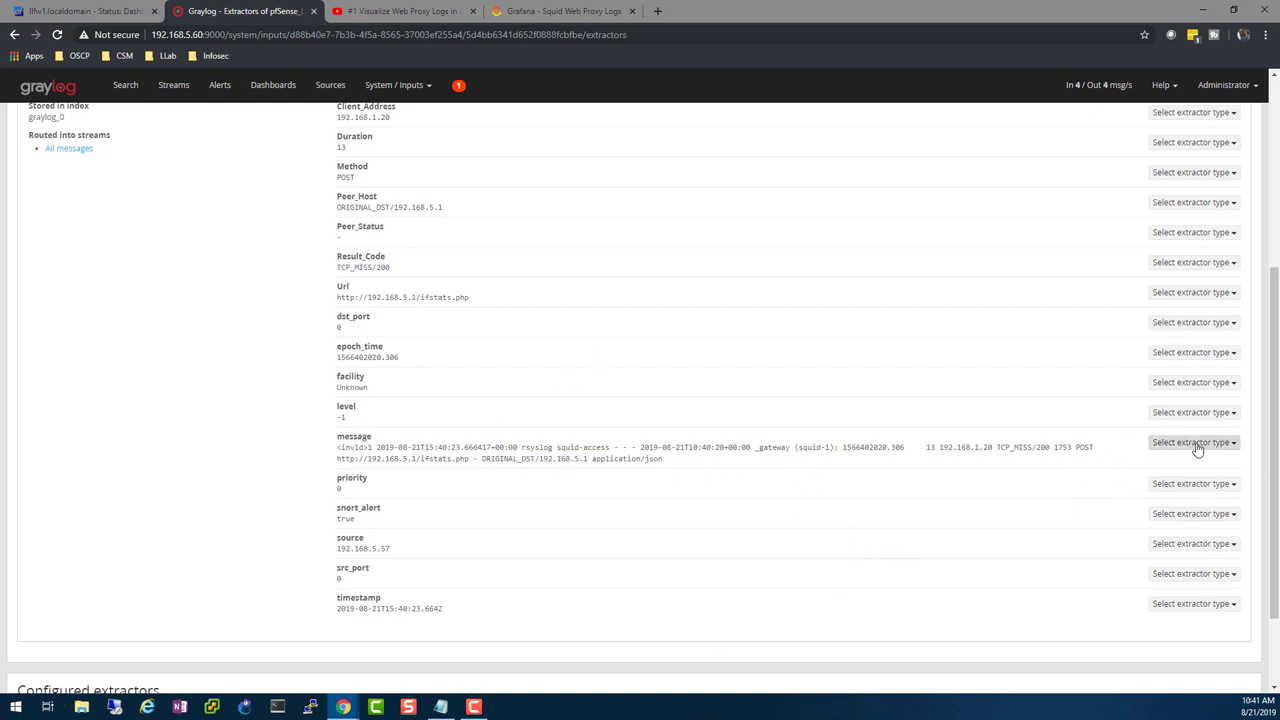
Start a Grok pattern extractor on the message field of the loaded example message.
{"action": "left_click", "coordinate": [1230, 444]}
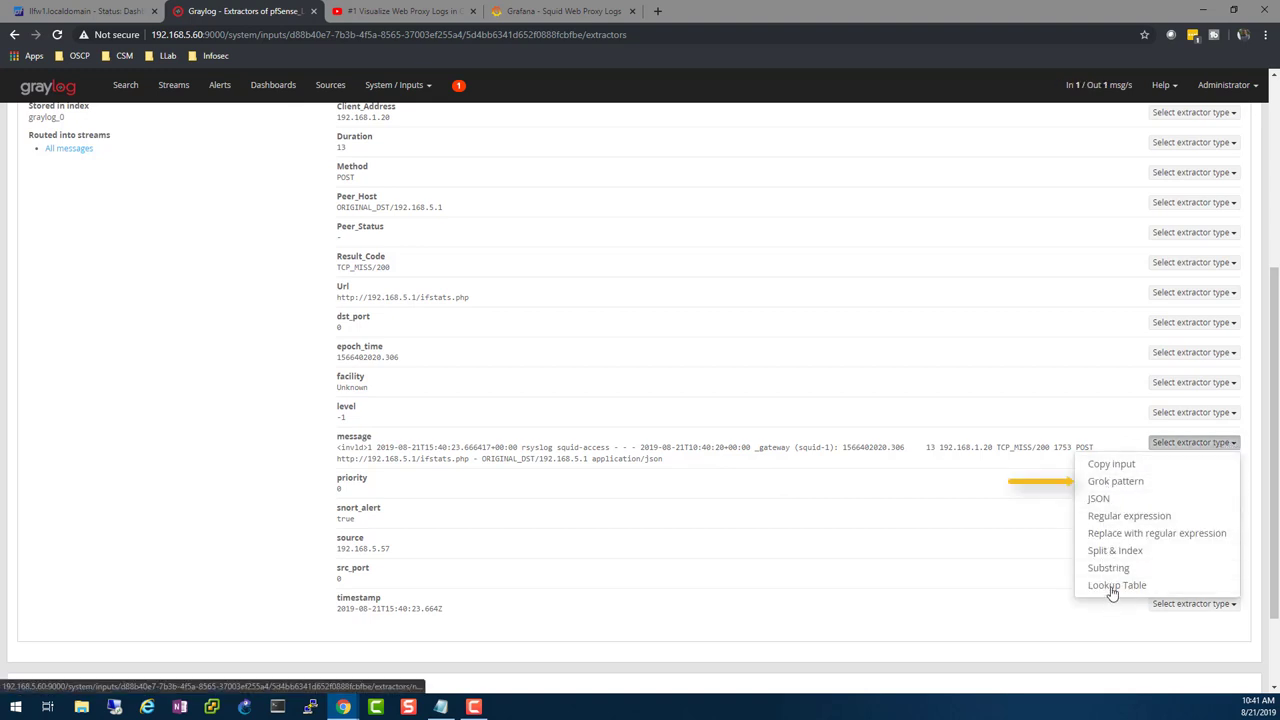
{"action": "left_click", "coordinate": [1118, 483]}
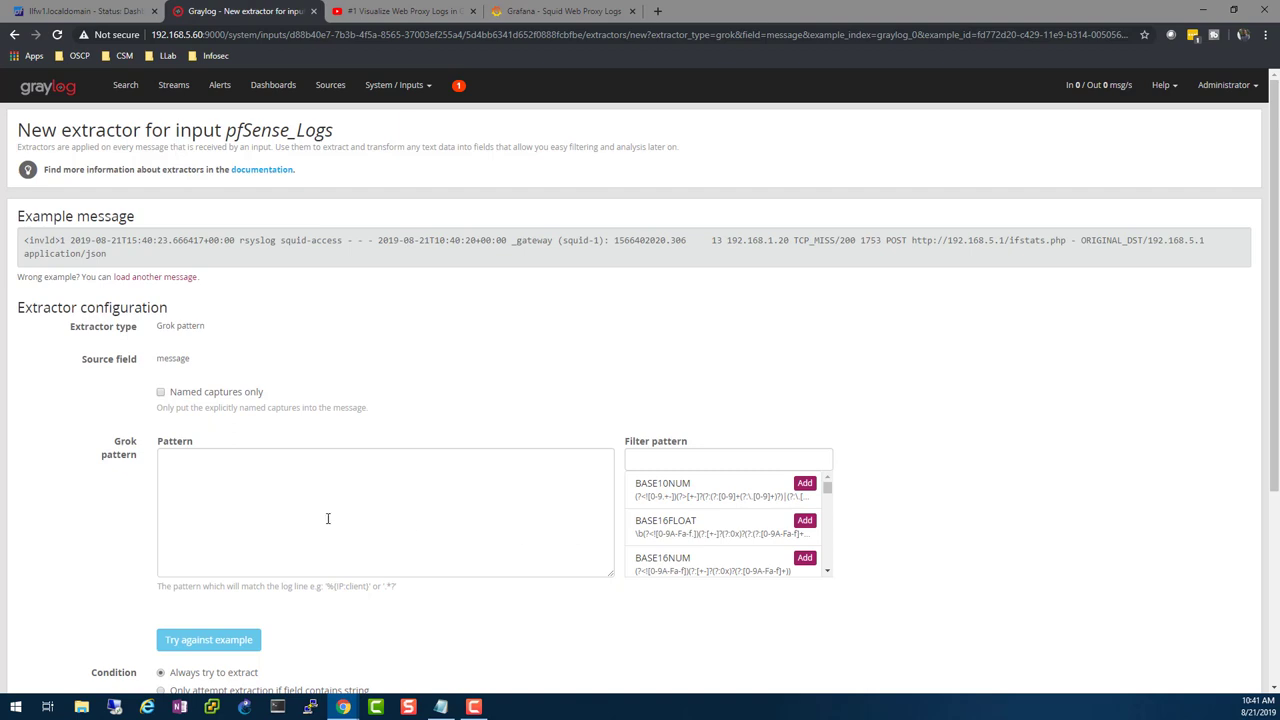
{"action": "left_click", "coordinate": [198, 460]}
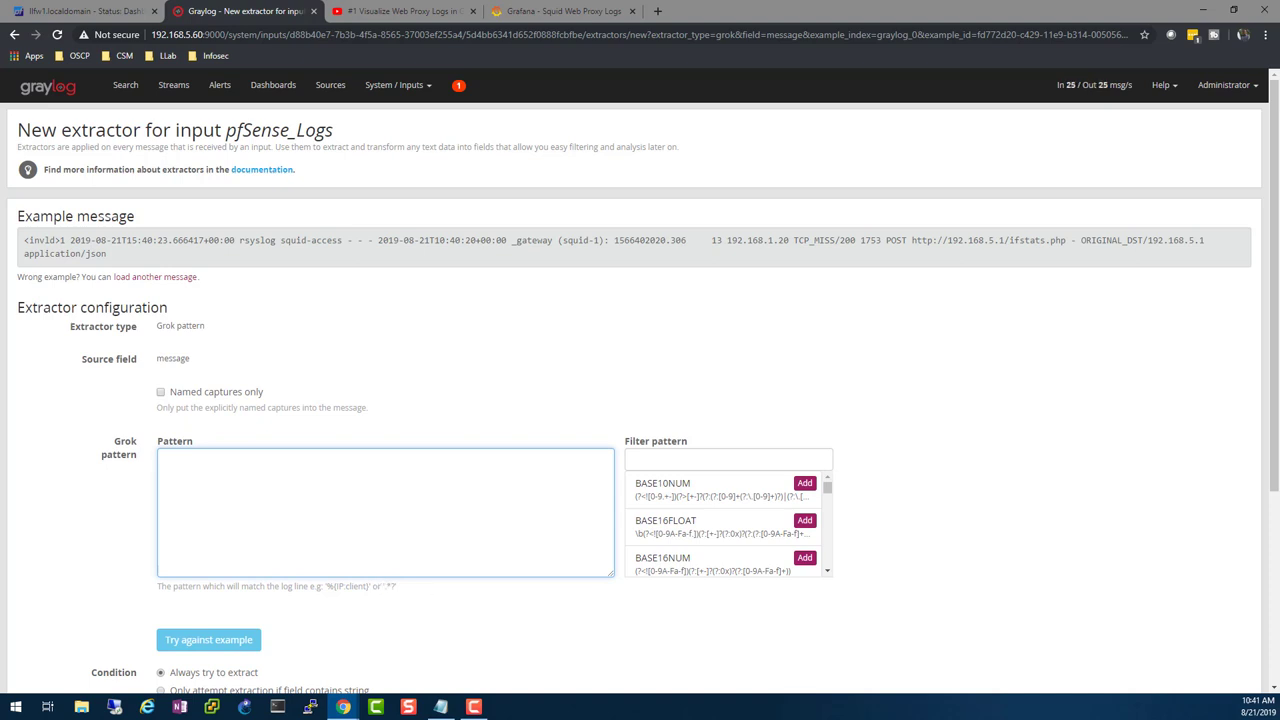
Copy the prepared Squid Grok pattern from the Notepad window and paste it as the pattern of the new extractor.
{"action": "key", "text": "alt+Tab"}
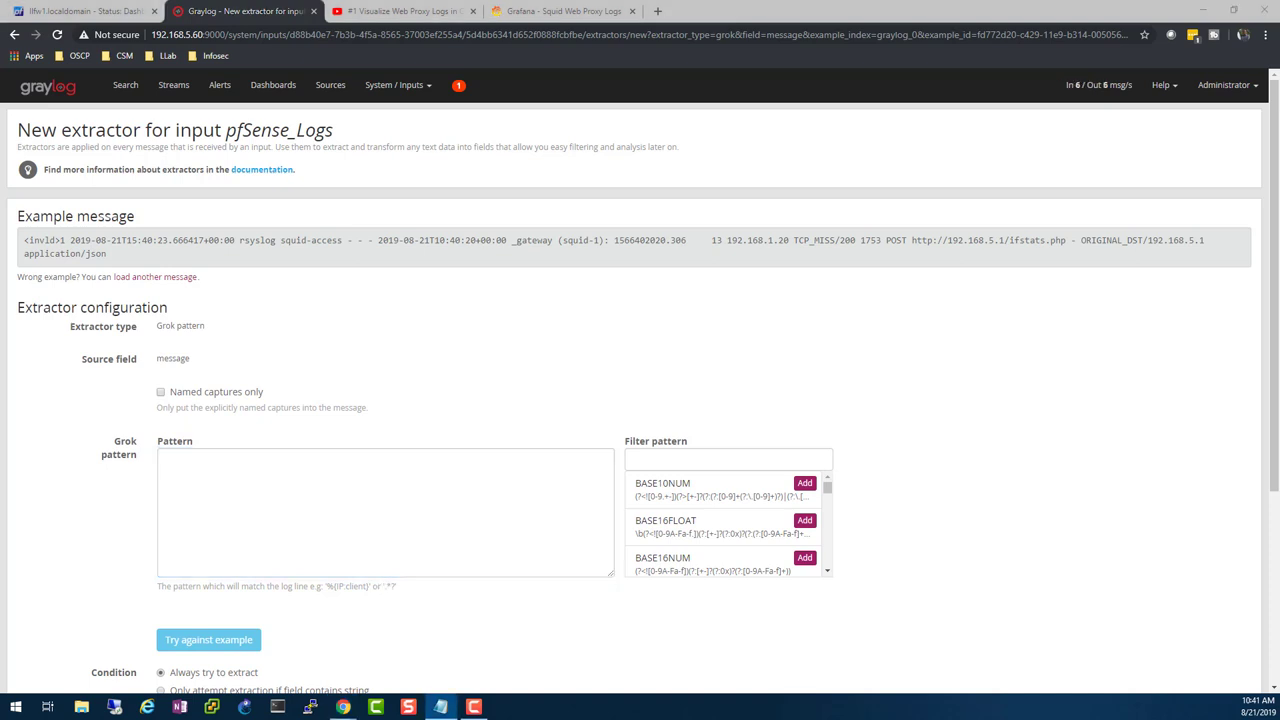
{"action": "left_click_drag", "start_coordinate": [1279, 190], "coordinate": [1081, 147]}
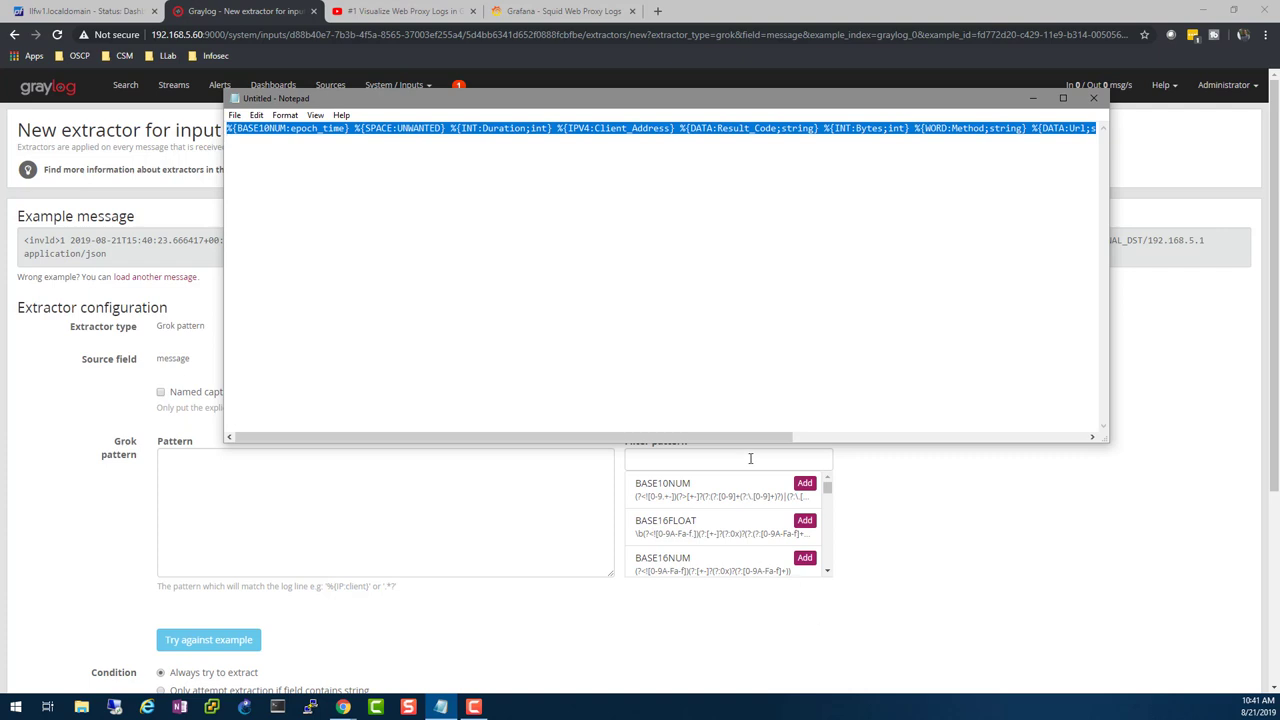
{"action": "left_click_drag", "start_coordinate": [749, 437], "coordinate": [1120, 440]}
{"action": "right_click", "coordinate": [790, 127]}
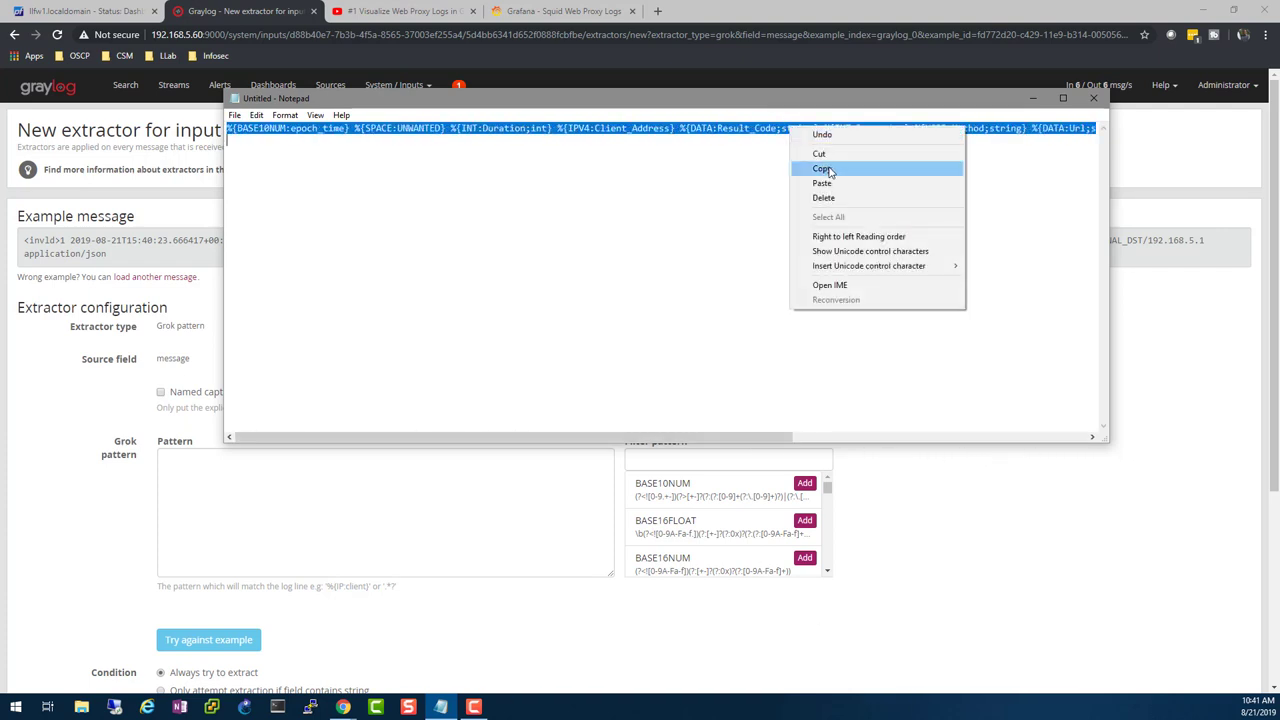
{"action": "left_click", "coordinate": [829, 170]}
{"action": "left_click", "coordinate": [1034, 98]}
{"action": "left_click", "coordinate": [480, 512]}
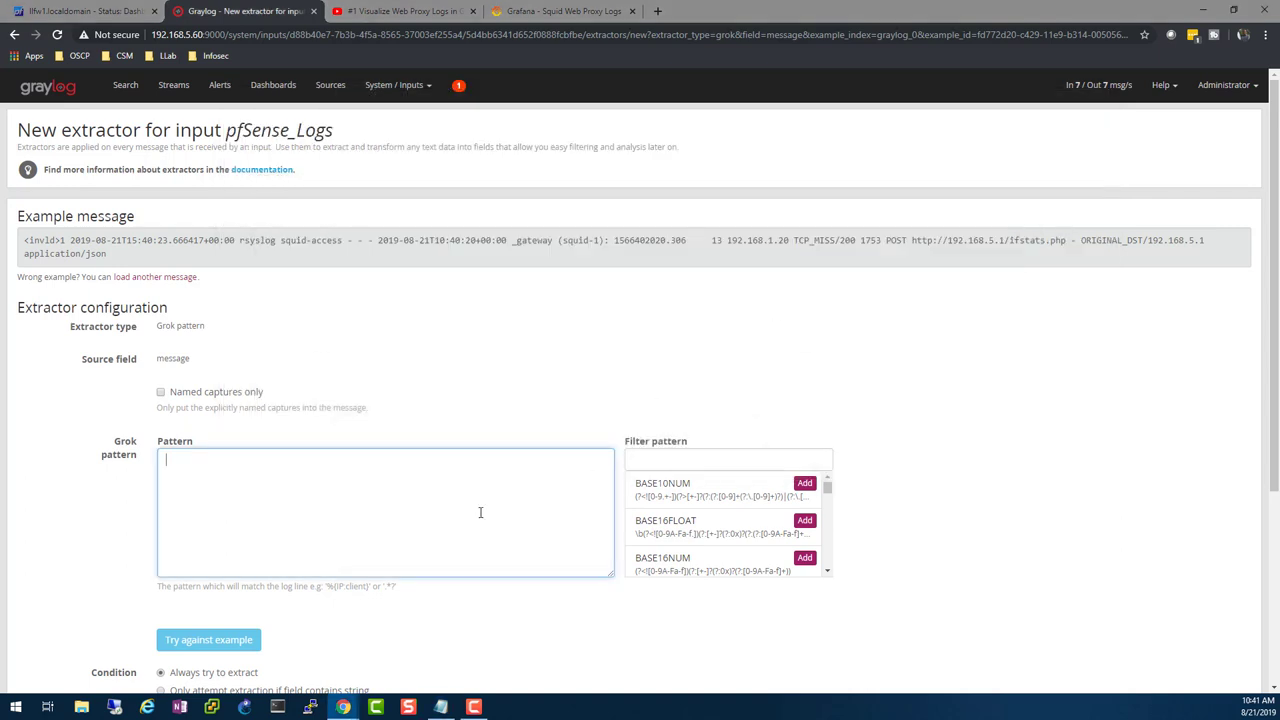
{"action": "right_click", "coordinate": [303, 478]}
{"action": "left_click", "coordinate": [370, 352]}
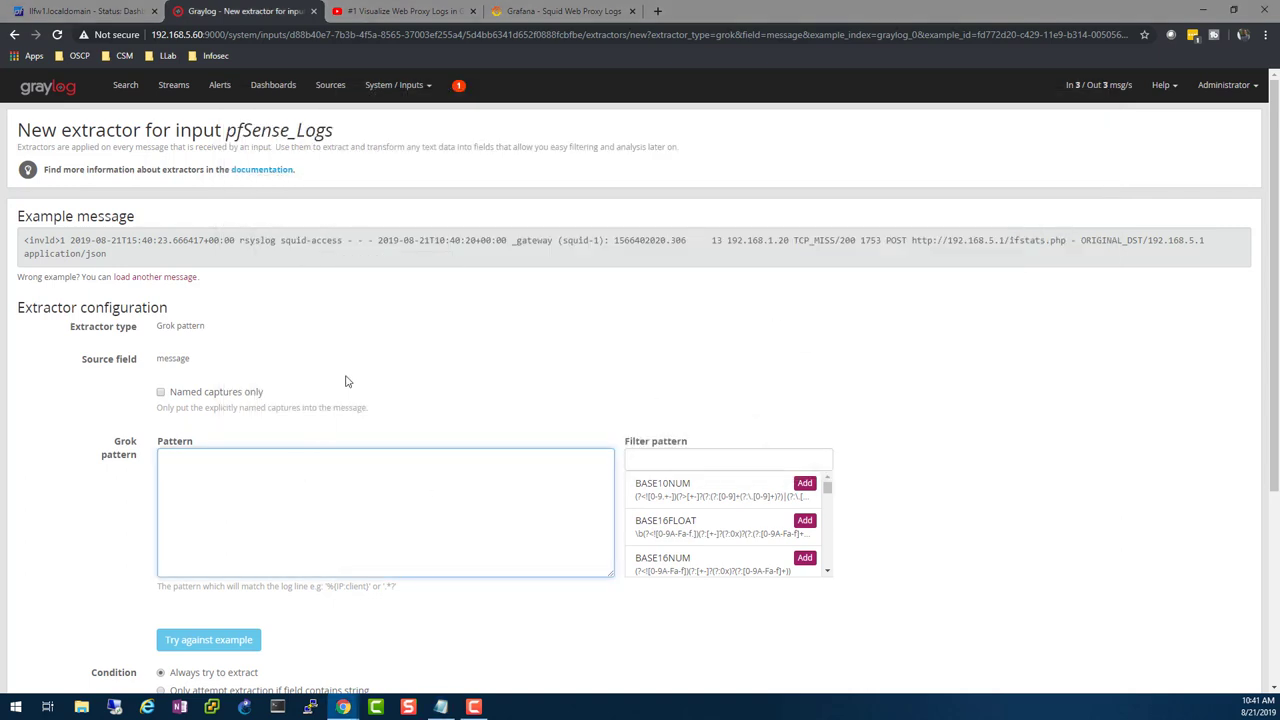
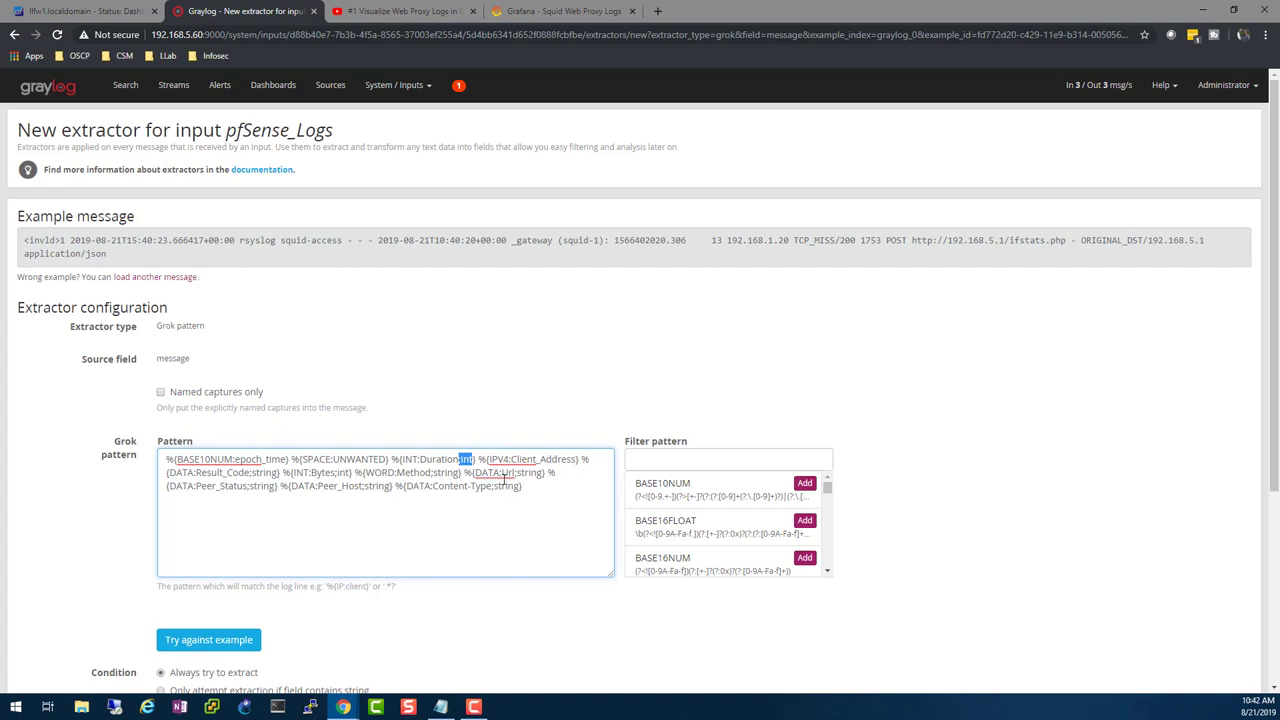
Review the IPV4:Client_Address part of the Grok pattern and test the whole pattern against the example message.
{"action": "left_click_drag", "start_coordinate": [490, 459], "coordinate": [535, 459]}
{"action": "left_click_drag", "start_coordinate": [512, 459], "coordinate": [571, 462]}
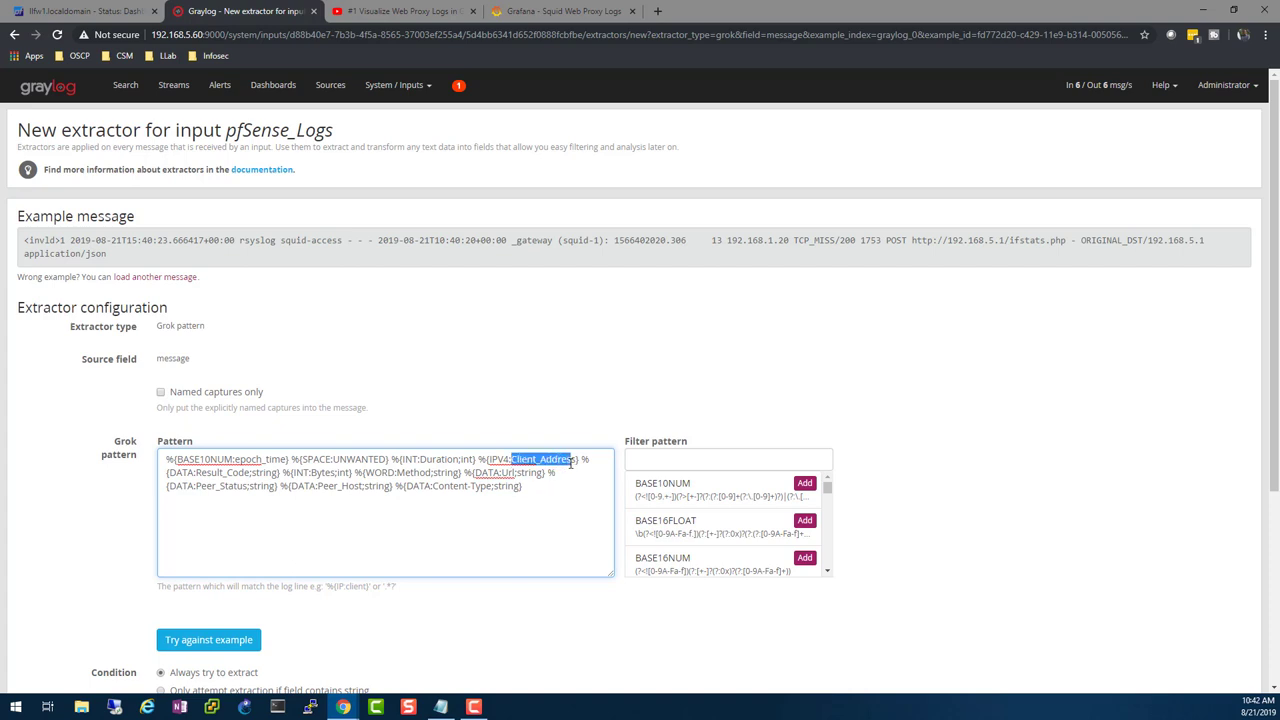
{"action": "left_click", "coordinate": [307, 524]}
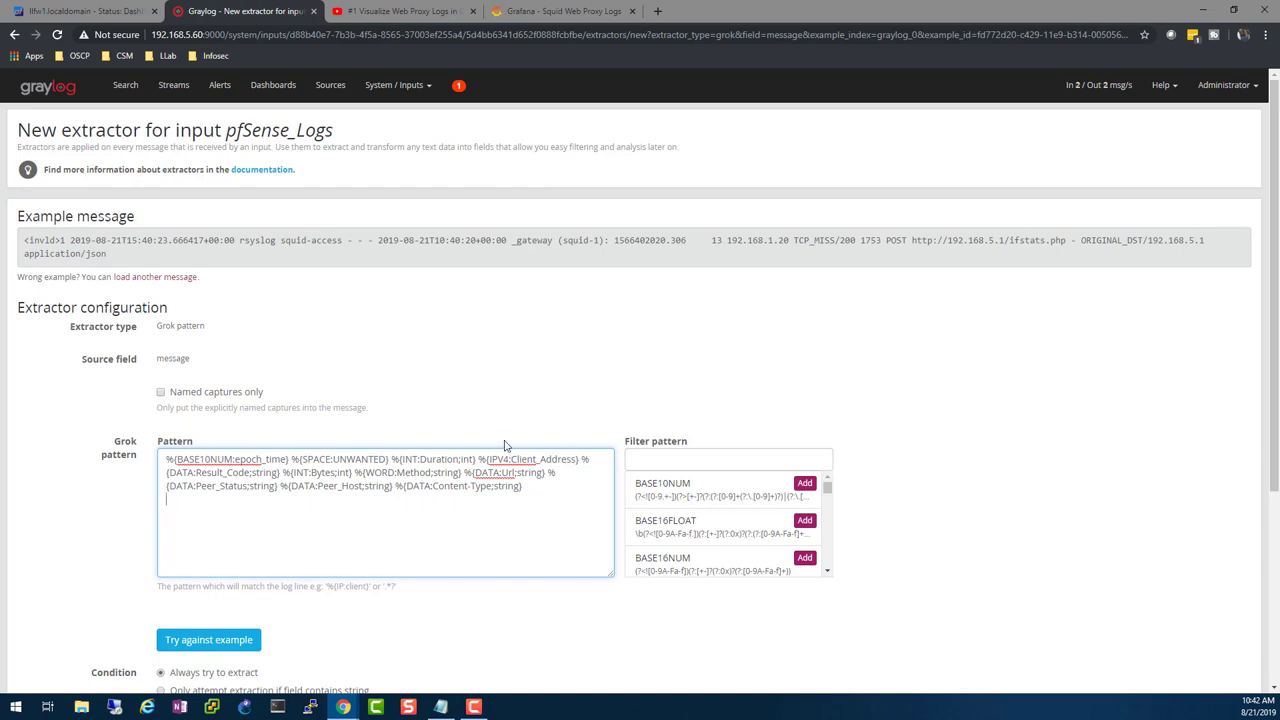
{"action": "scroll", "coordinate": [339, 500], "scroll_direction": "down", "scroll_amount": 1}
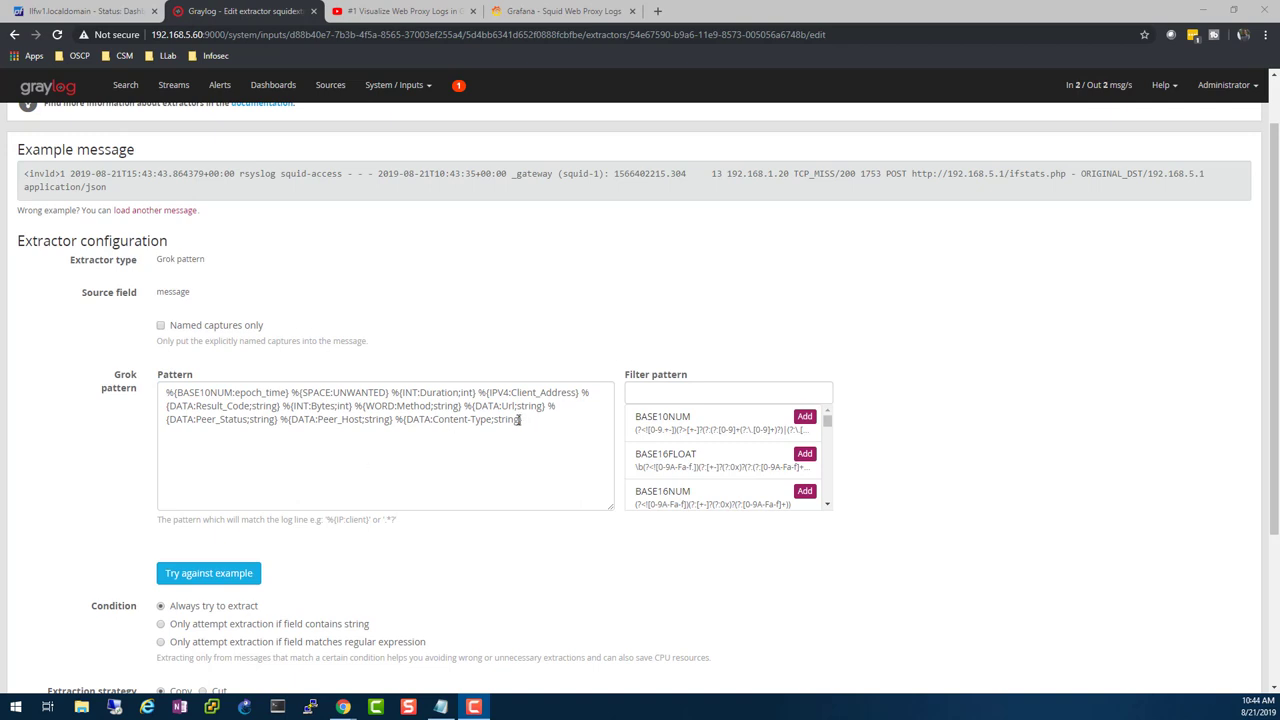
{"action": "left_click", "coordinate": [217, 578]}
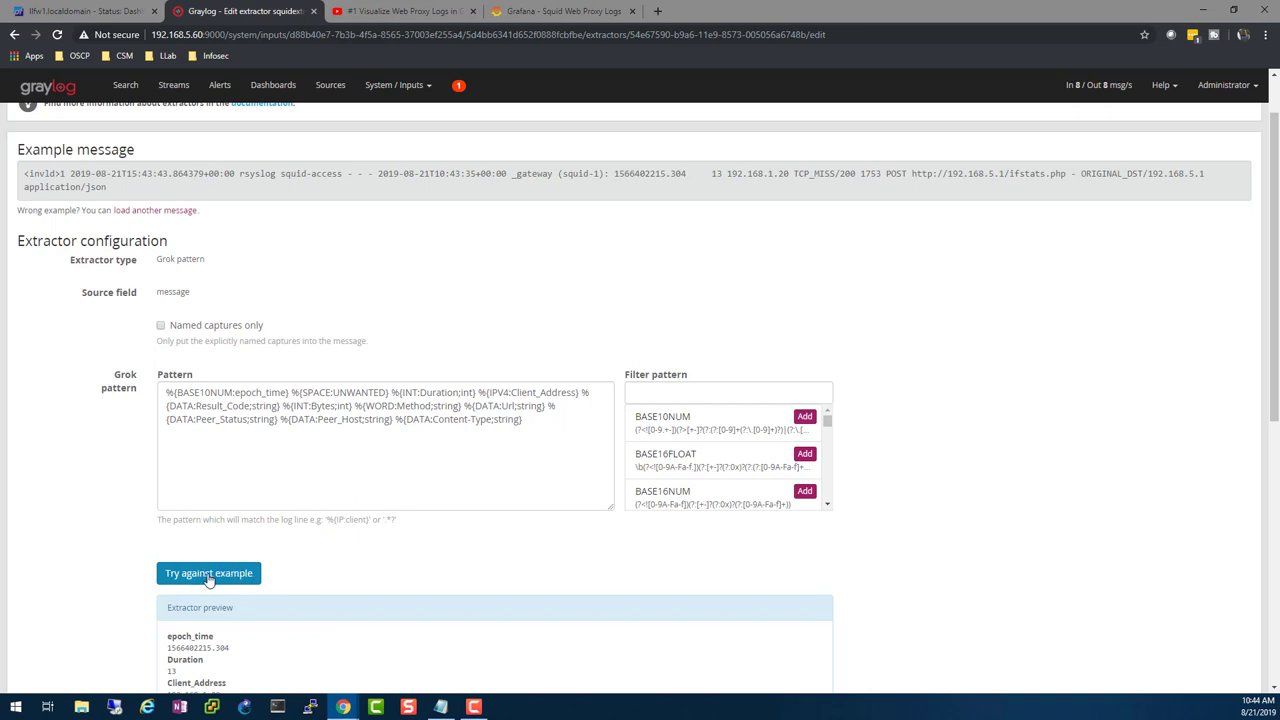
{"action": "left_click", "coordinate": [222, 582]}
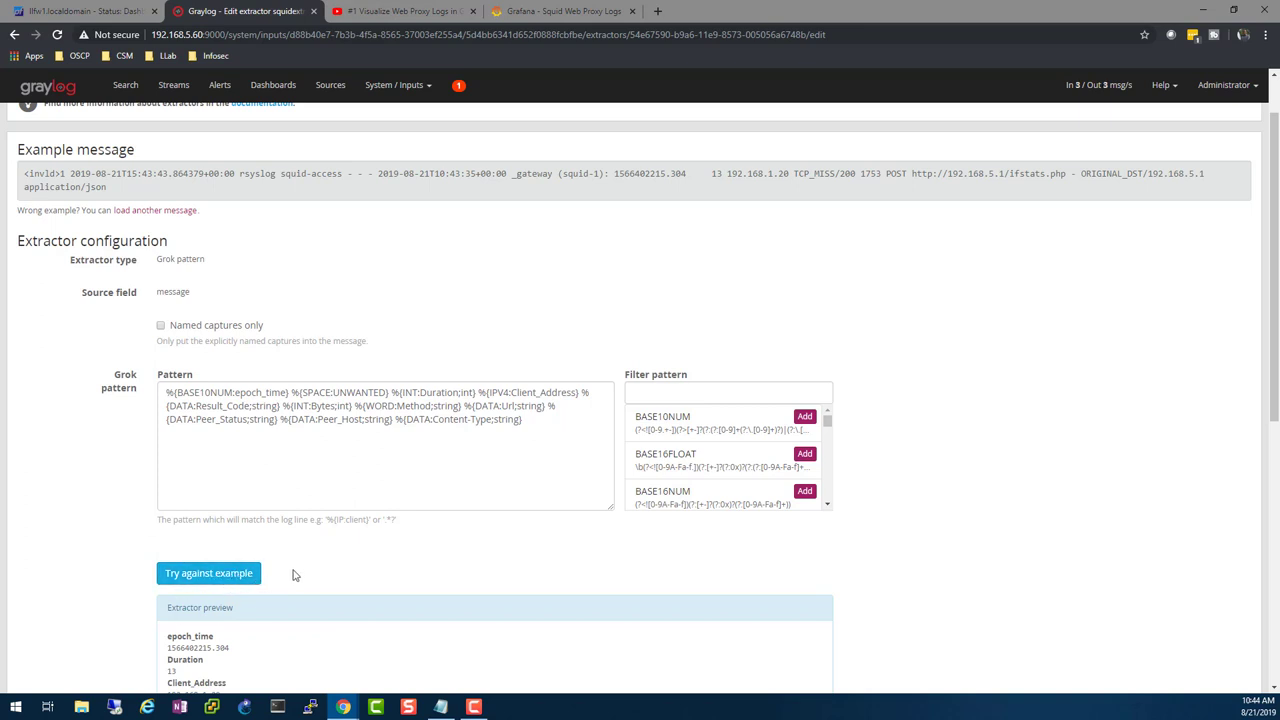
Examine the extractor preview's values for epoch_time, Result_Code, Bytes, Url, Peer_Status and Peer_Host.
{"action": "scroll", "coordinate": [291, 572], "scroll_direction": "down", "scroll_amount": 3}
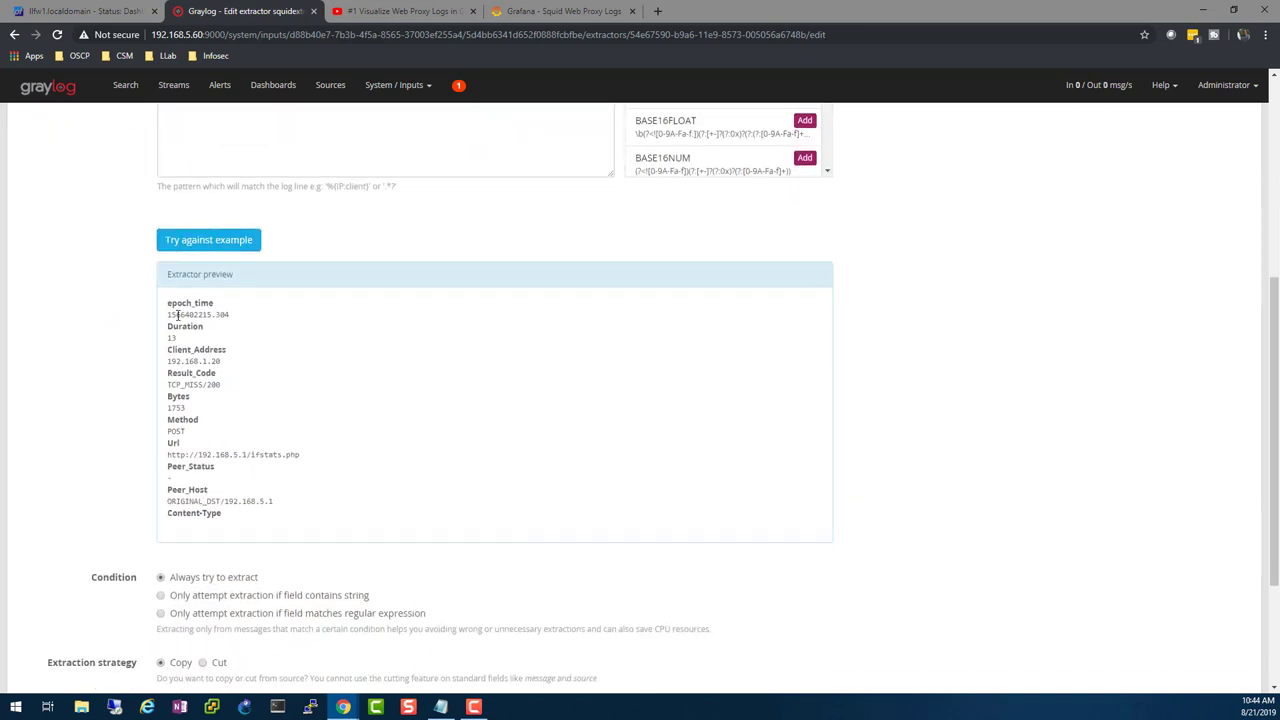
{"action": "left_click_drag", "start_coordinate": [225, 316], "coordinate": [145, 320]}
{"action": "left_click_drag", "start_coordinate": [207, 386], "coordinate": [172, 408]}
{"action": "left_click", "coordinate": [232, 389]}
{"action": "left_click", "coordinate": [257, 457]}
{"action": "left_click_drag", "start_coordinate": [300, 455], "coordinate": [166, 456]}
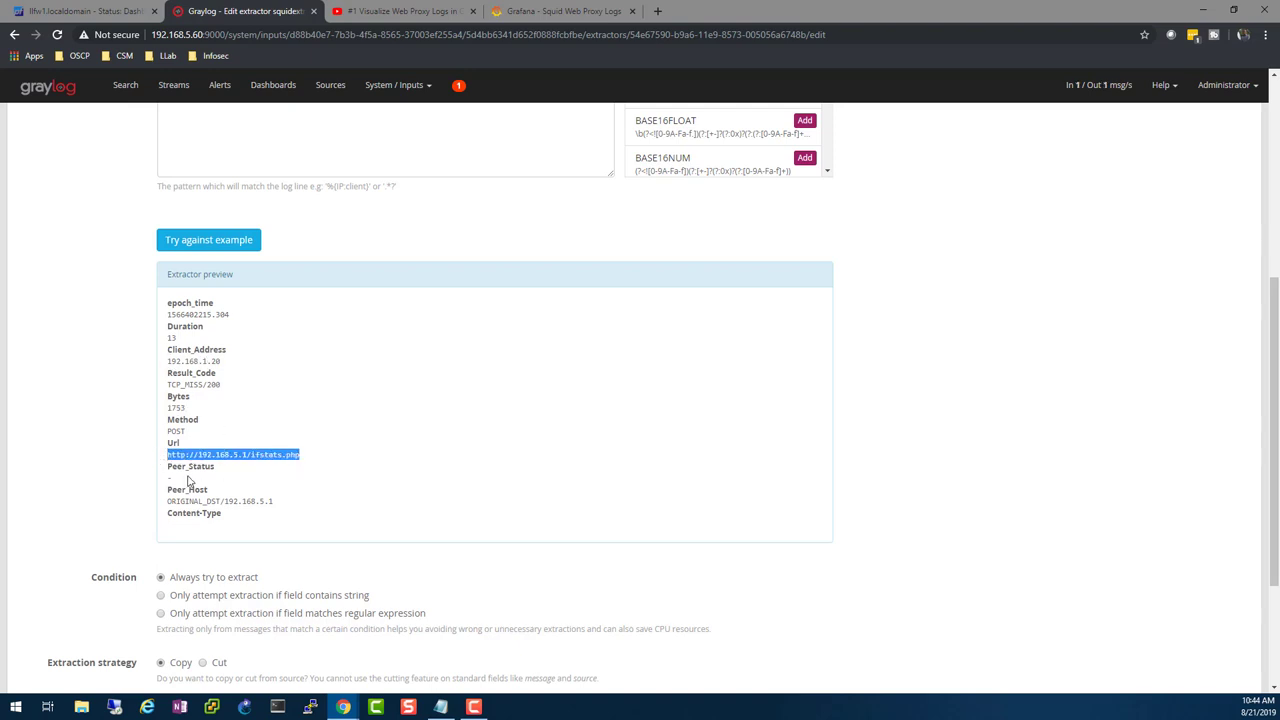
{"action": "left_click_drag", "start_coordinate": [165, 479], "coordinate": [207, 484]}
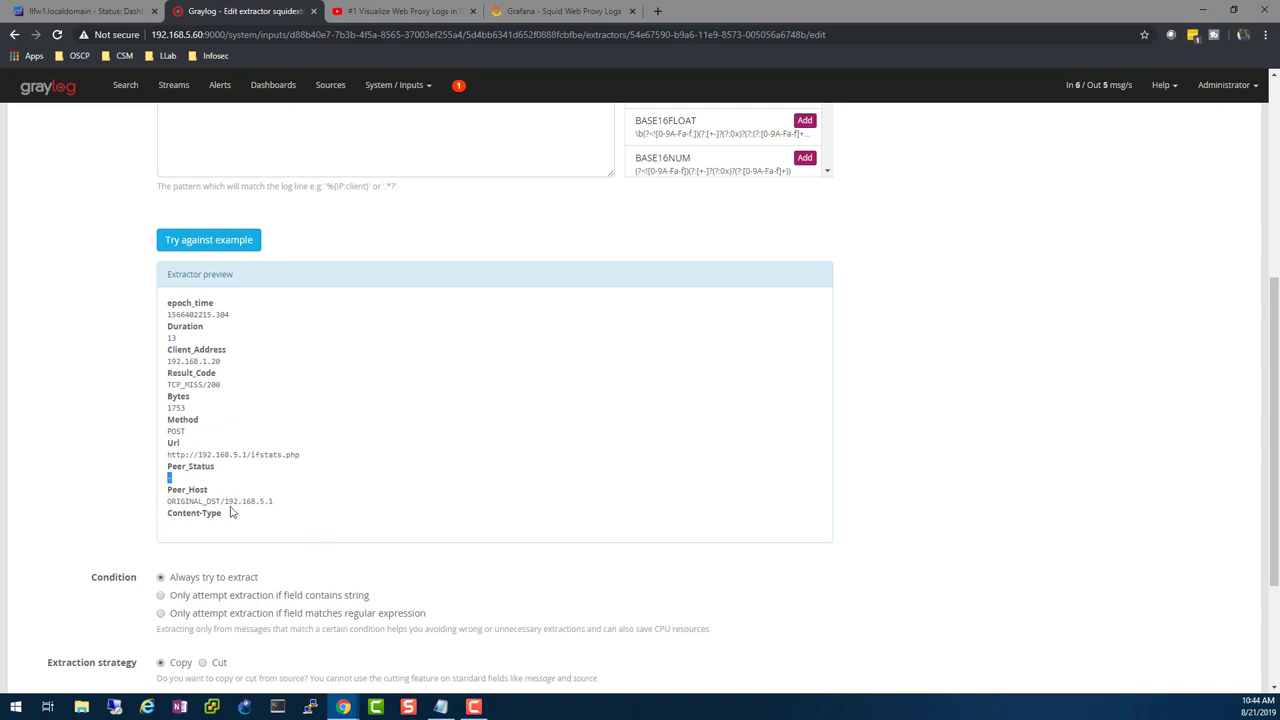
{"action": "left_click_drag", "start_coordinate": [275, 502], "coordinate": [157, 508]}
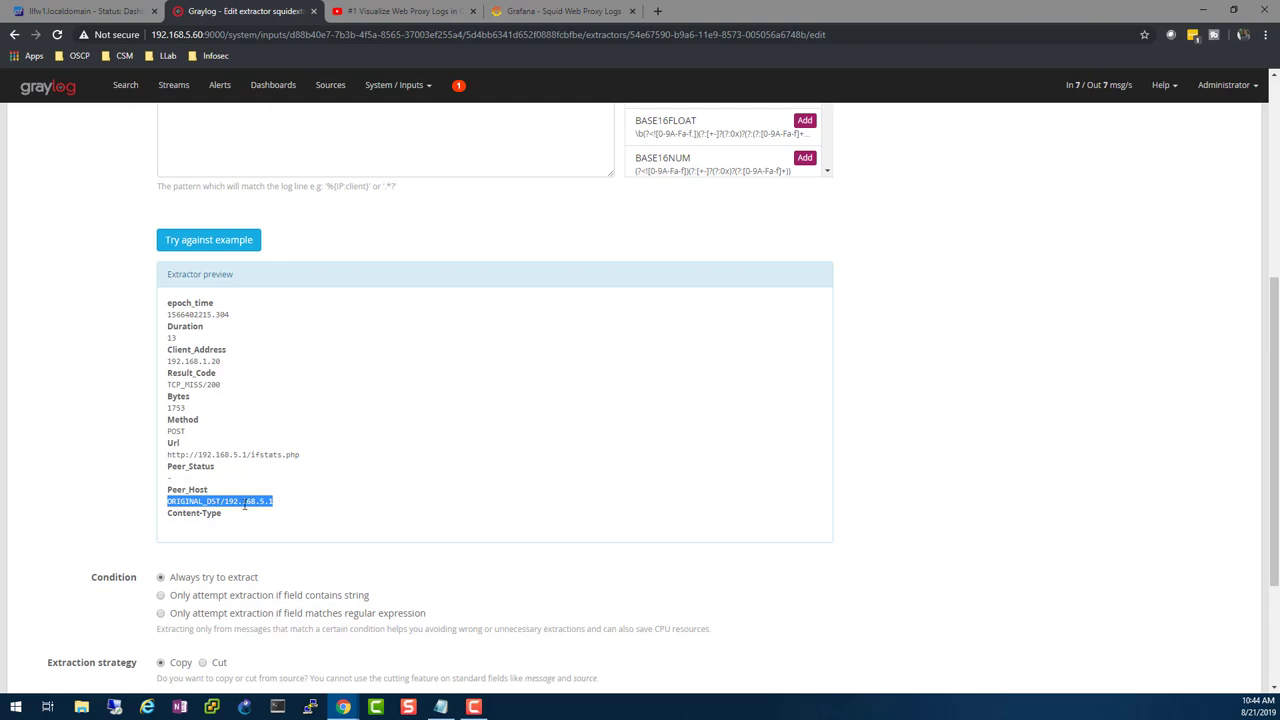
Save the squidextractor configuration with the condition set to always try to extract and the Copy strategy.
{"action": "scroll", "coordinate": [296, 484], "scroll_direction": "down", "scroll_amount": 1}
{"action": "scroll", "coordinate": [295, 478], "scroll_direction": "up", "scroll_amount": 3}
{"action": "scroll", "coordinate": [294, 486], "scroll_direction": "down", "scroll_amount": 5}
{"action": "left_click", "coordinate": [209, 620]}
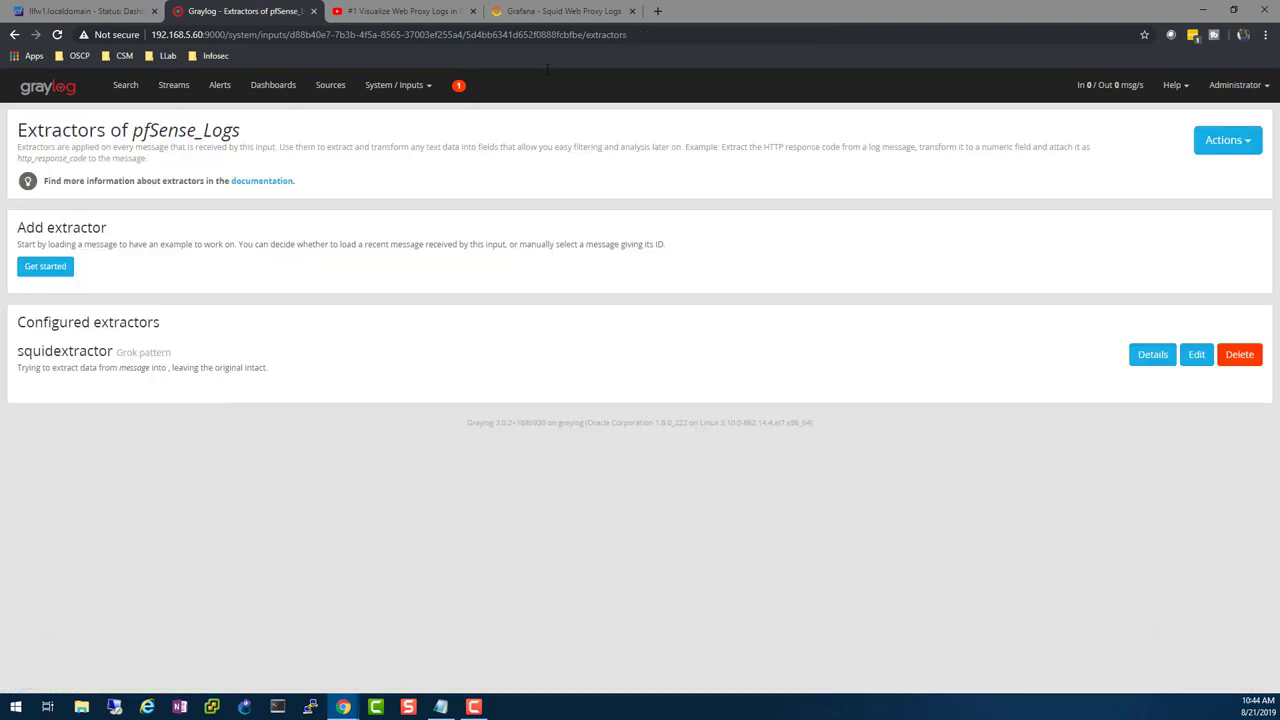
Open the list of inputs and show the messages received by the pfSense_Logs input.
{"action": "left_click", "coordinate": [420, 87]}
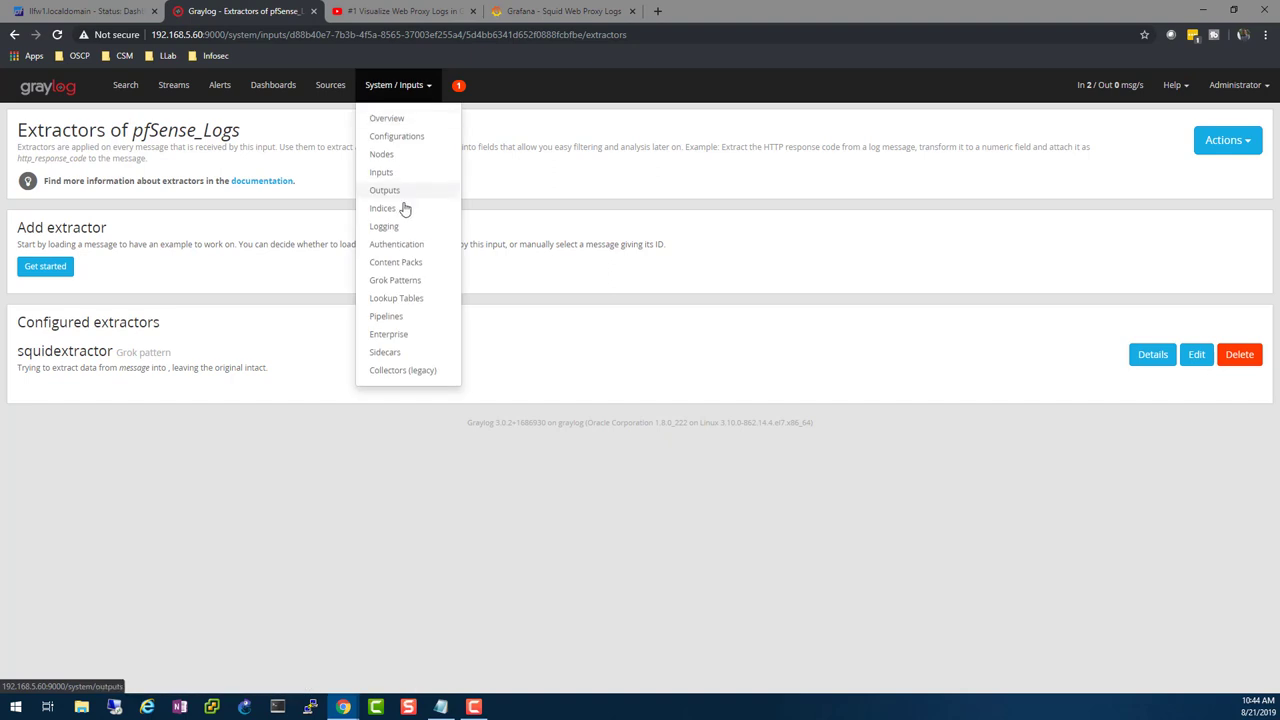
{"action": "left_click", "coordinate": [390, 181]}
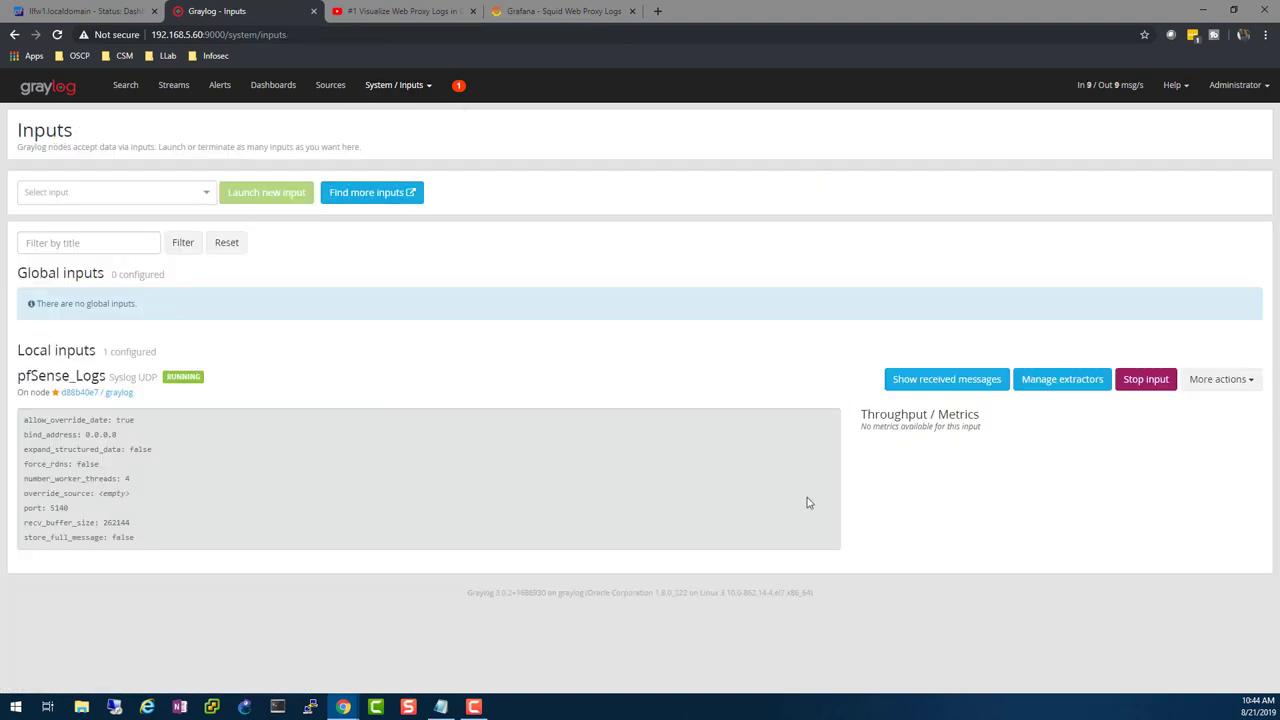
{"action": "left_click", "coordinate": [946, 380]}
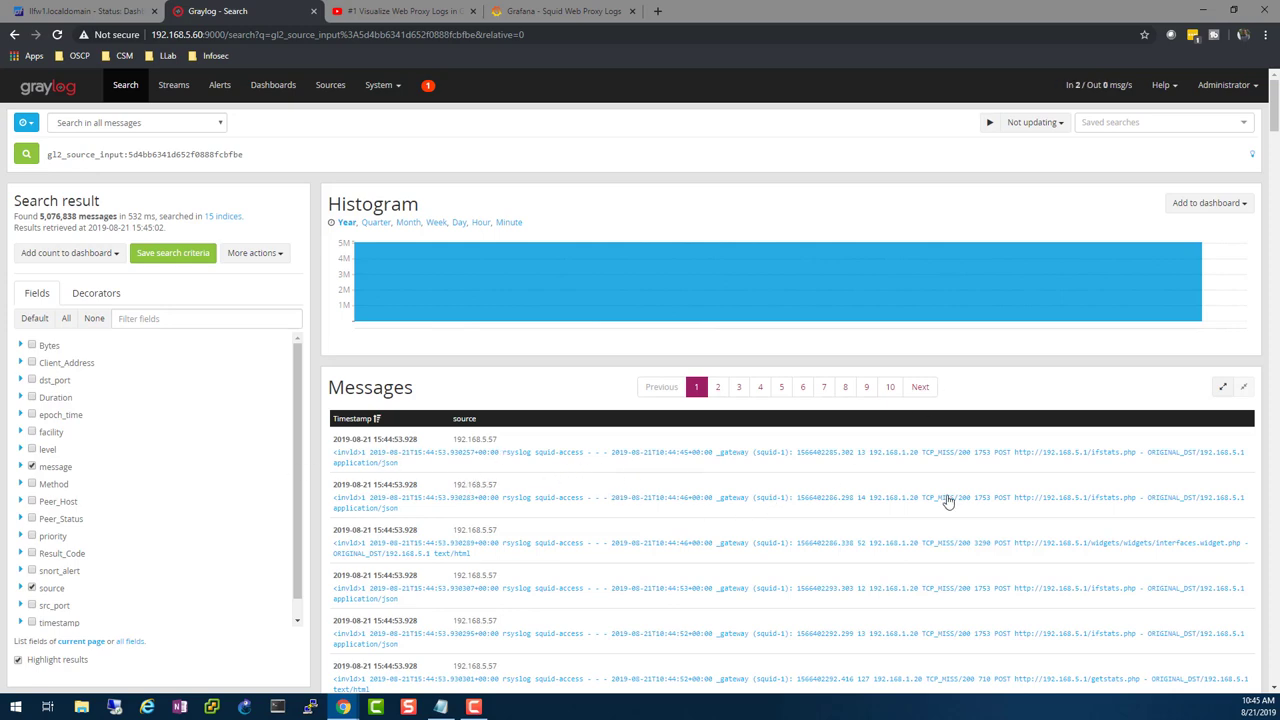
Hide the message column and show the Bytes, Client_Address, Duration, Method and Peer_Host columns, leaving dst_port hidden.
{"action": "left_click", "coordinate": [31, 466]}
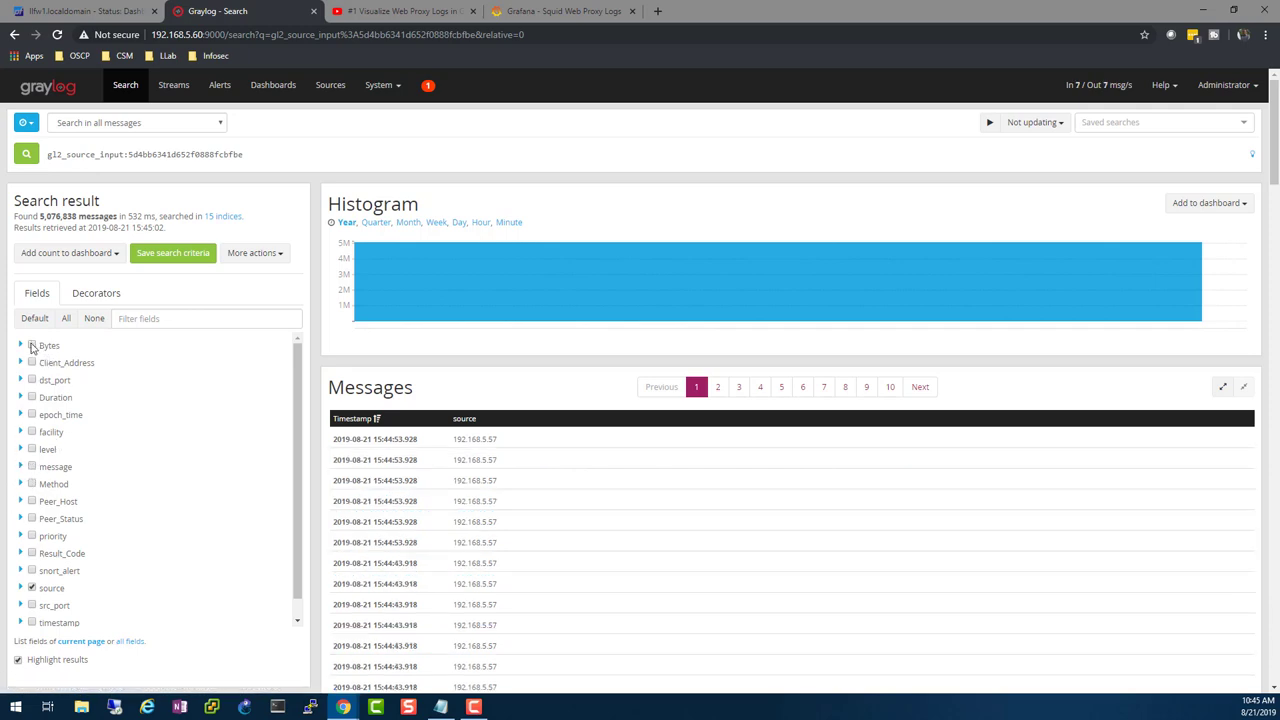
{"action": "left_click", "coordinate": [31, 345]}
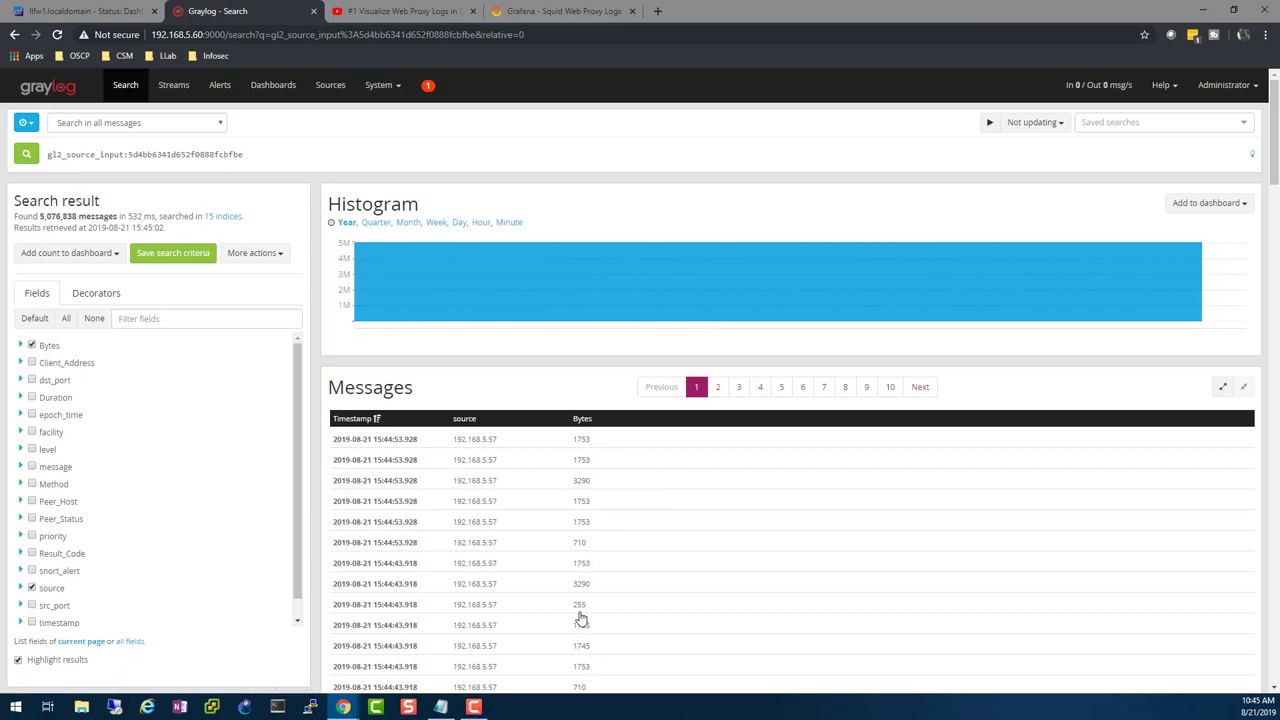
{"action": "left_click", "coordinate": [32, 363]}
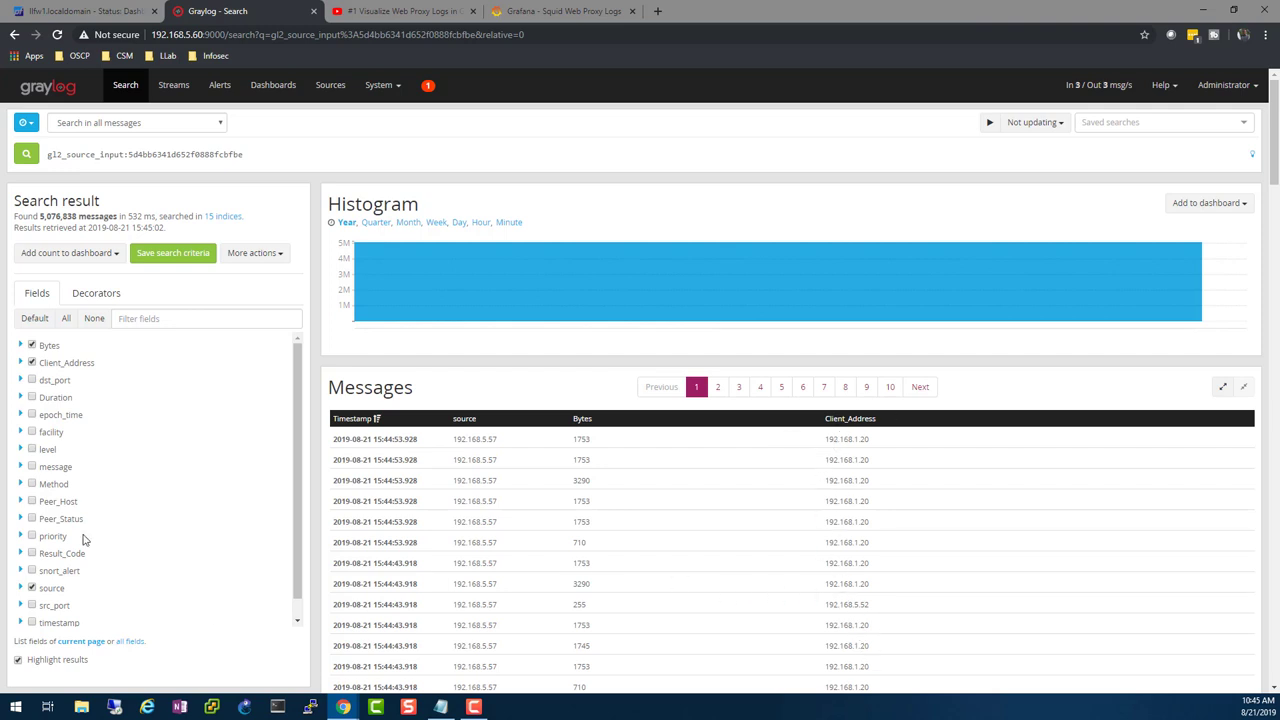
{"action": "left_click", "coordinate": [32, 382]}
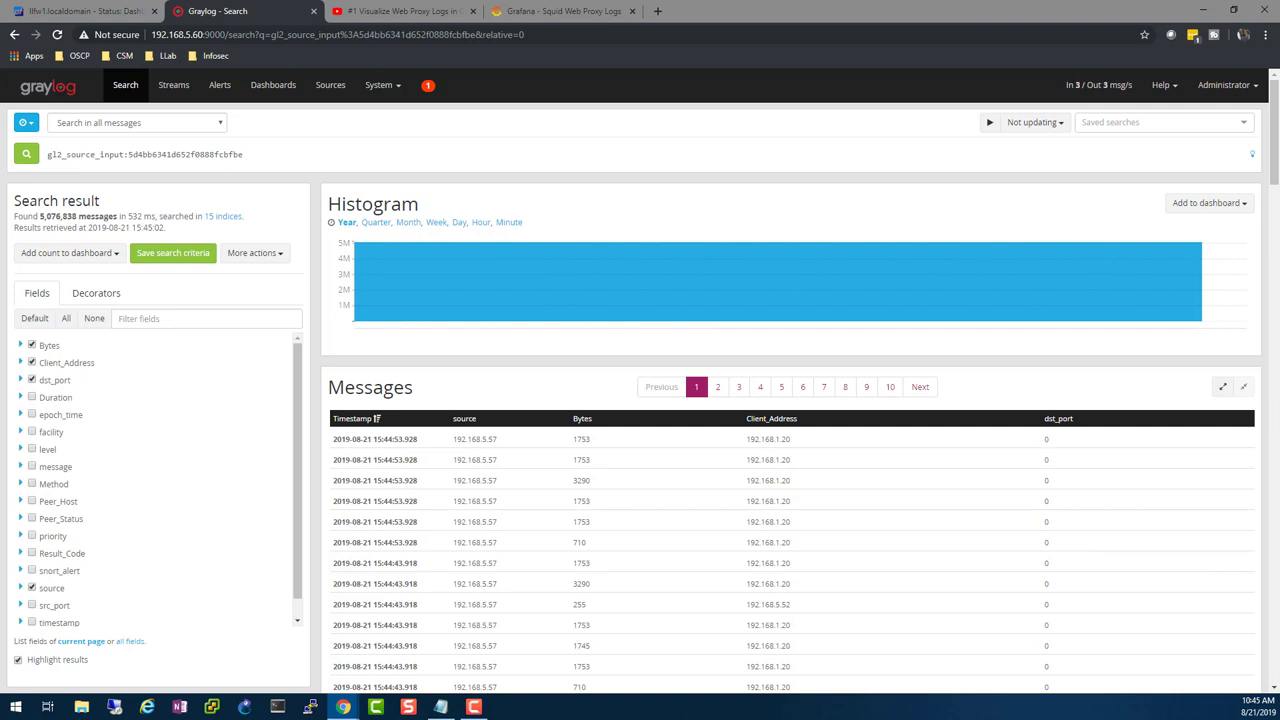
{"action": "left_click", "coordinate": [32, 381]}
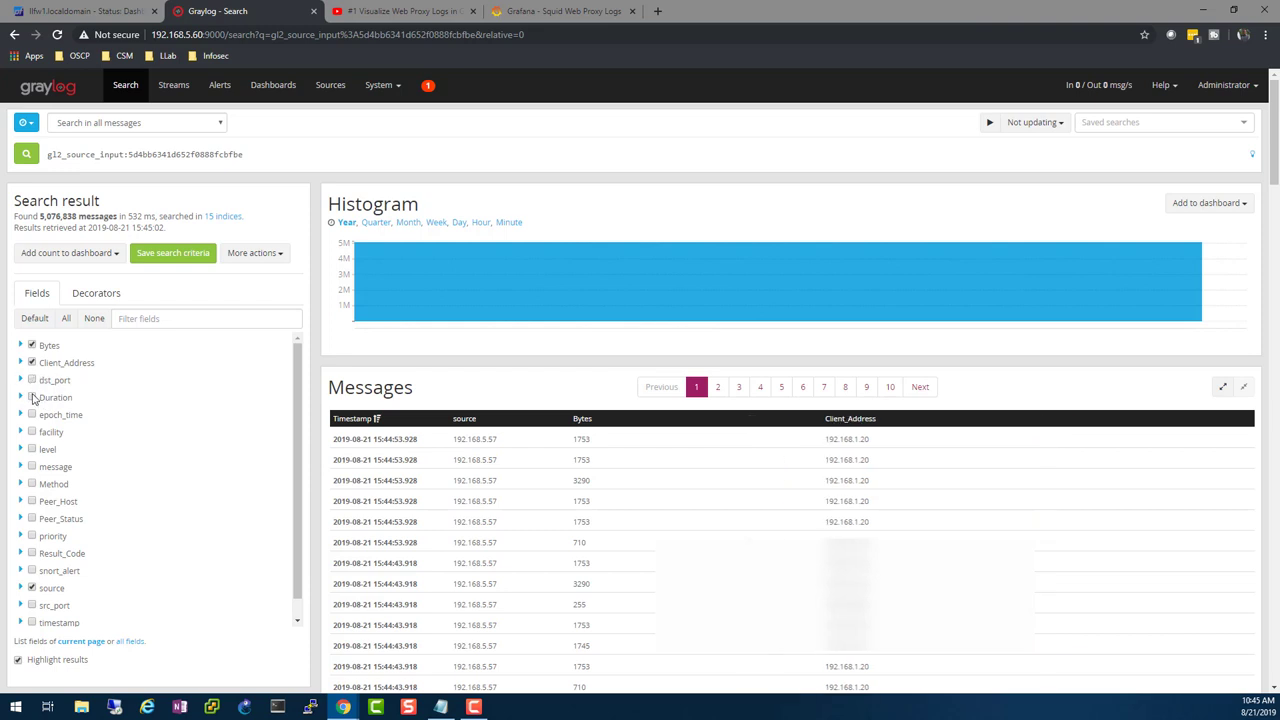
{"action": "left_click", "coordinate": [31, 399]}
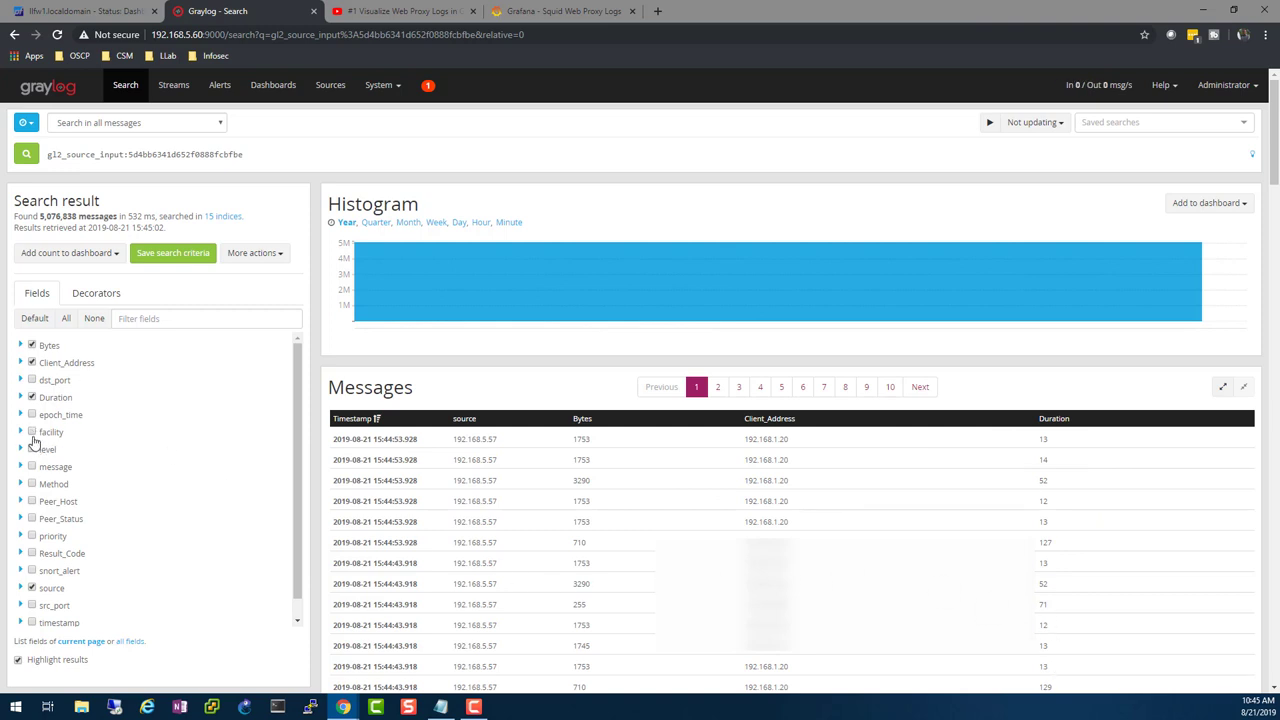
{"action": "left_click", "coordinate": [31, 484]}
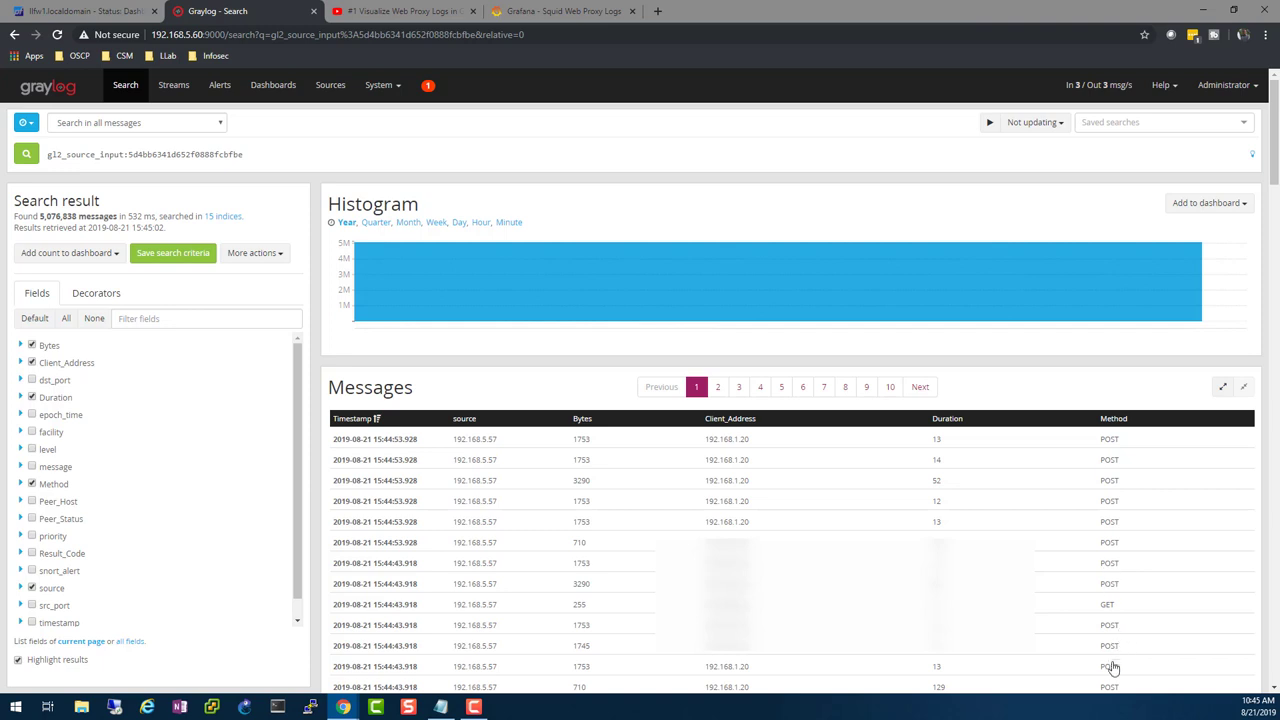
{"action": "left_click", "coordinate": [31, 501]}
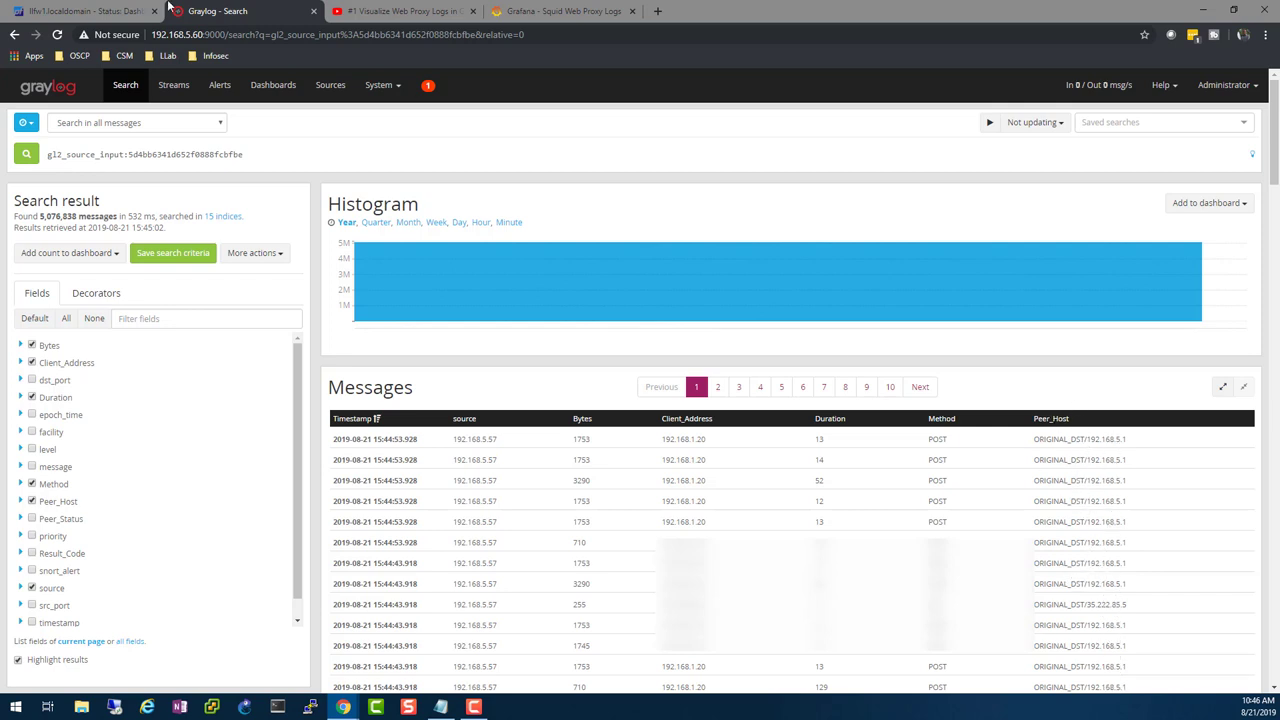
Look at the services status on the pfSense dashboard and at the YouTube setup video, then return to Graylog.
{"action": "left_click", "coordinate": [78, 11]}
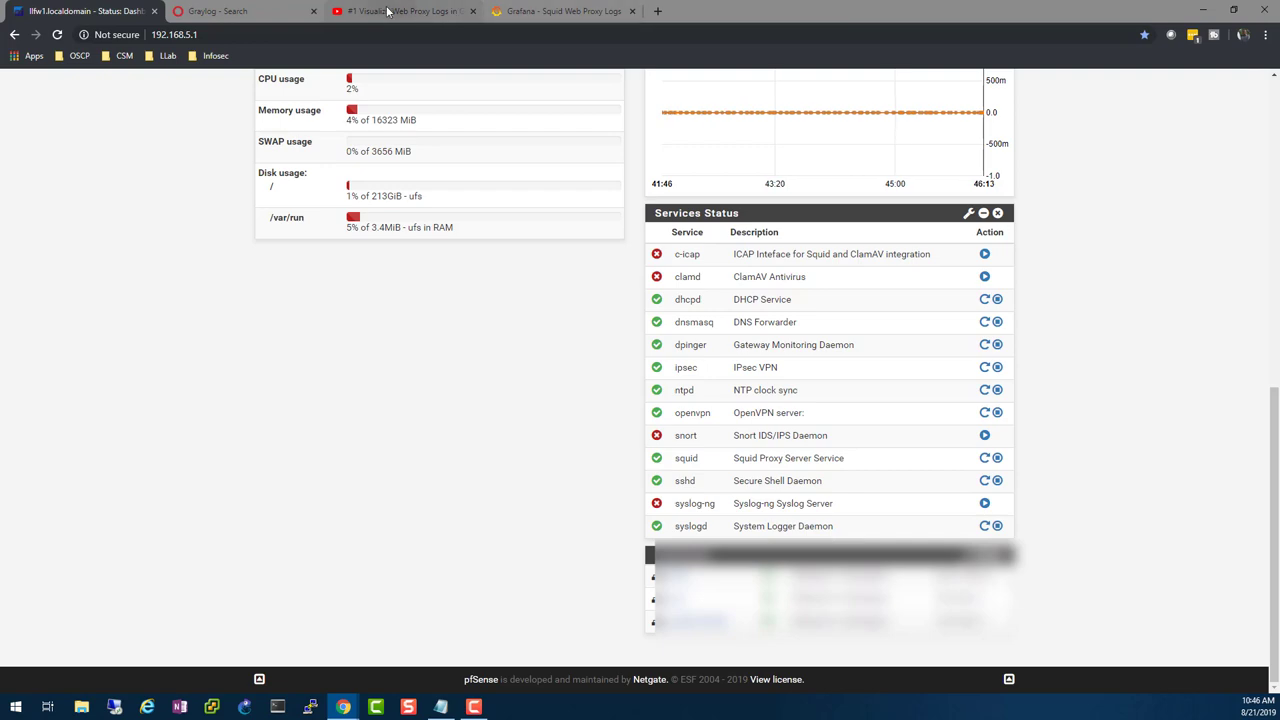
{"action": "left_click", "coordinate": [440, 12]}
{"action": "left_click", "coordinate": [270, 14]}
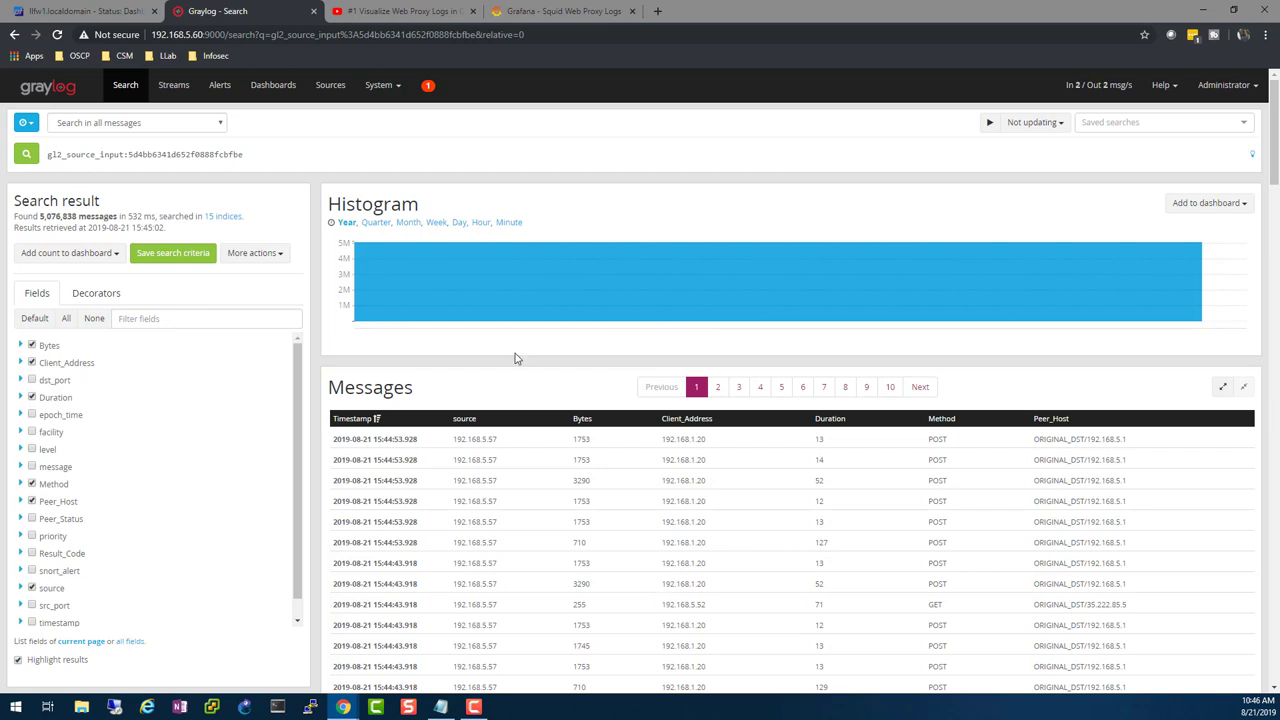
Hide the Peer_Host column and generate the quick values chart for the Method field.
{"action": "left_click", "coordinate": [31, 502]}
{"action": "left_click", "coordinate": [20, 484]}
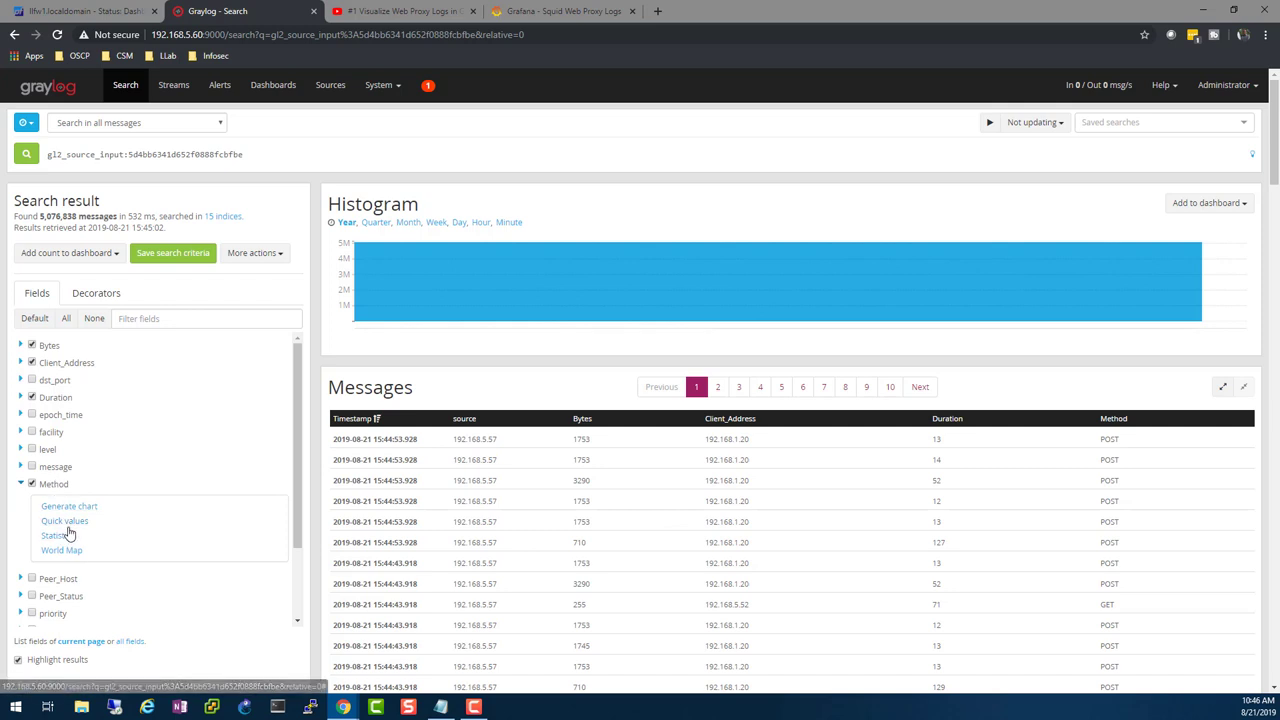
{"action": "left_click", "coordinate": [66, 522]}
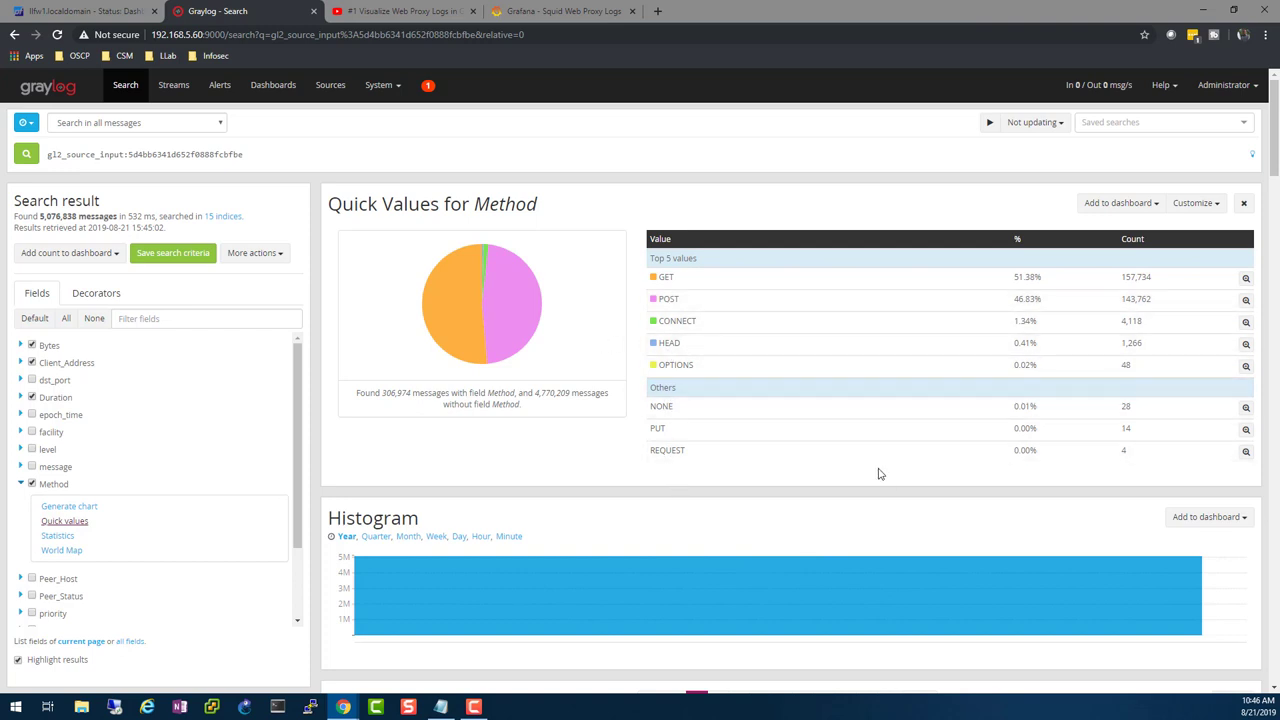
{"action": "left_click", "coordinate": [20, 483]}
{"action": "left_click", "coordinate": [31, 397]}
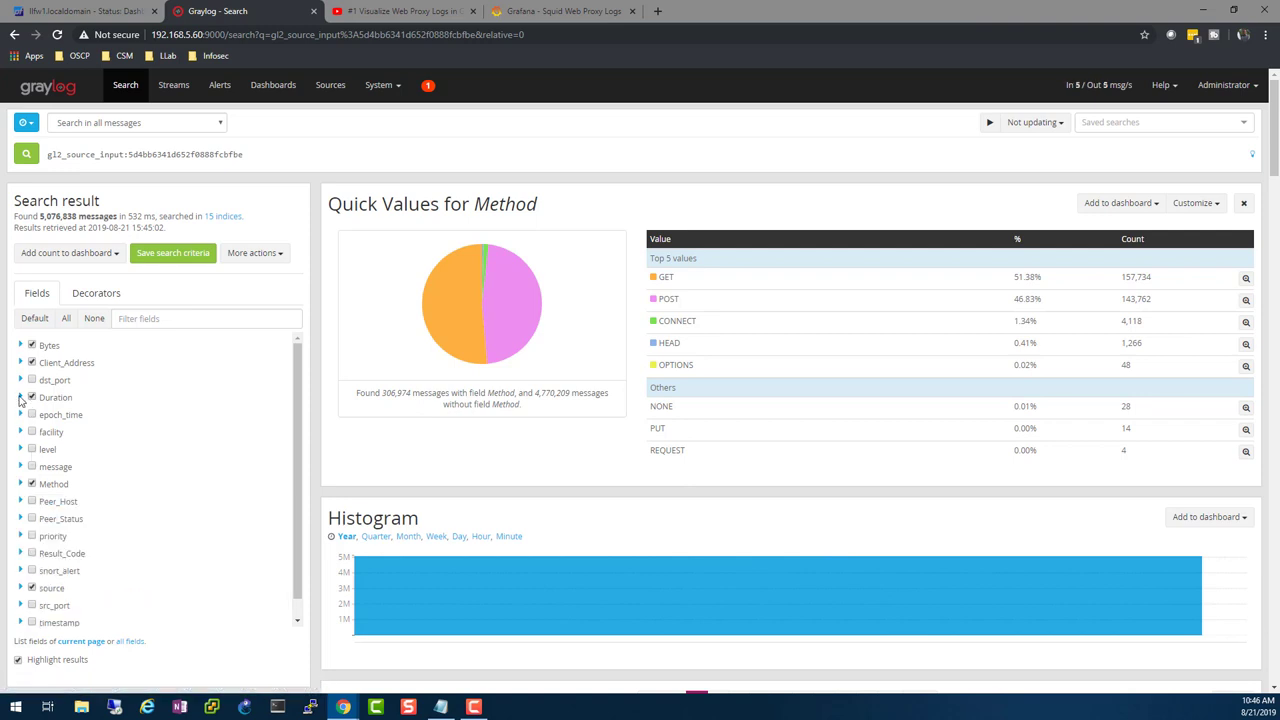
Generate the quick values chart for the Duration field and examine its value distribution.
{"action": "left_click", "coordinate": [21, 399]}
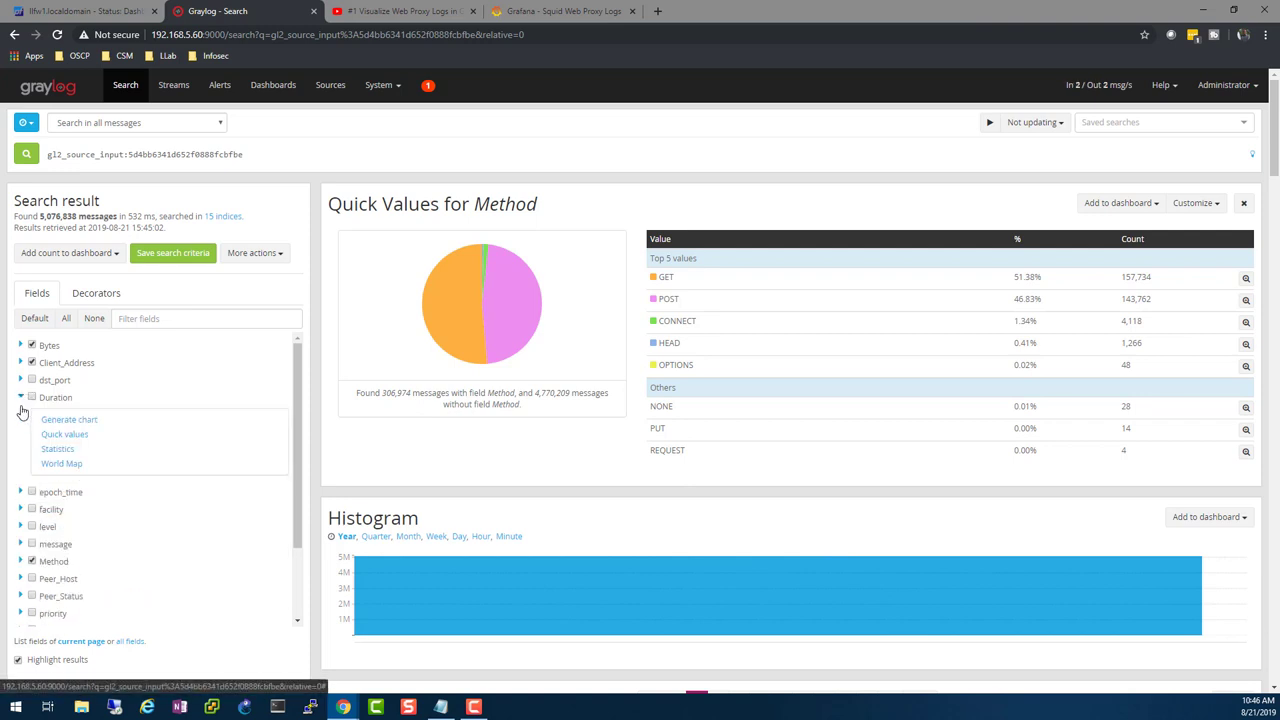
{"action": "left_click", "coordinate": [68, 436]}
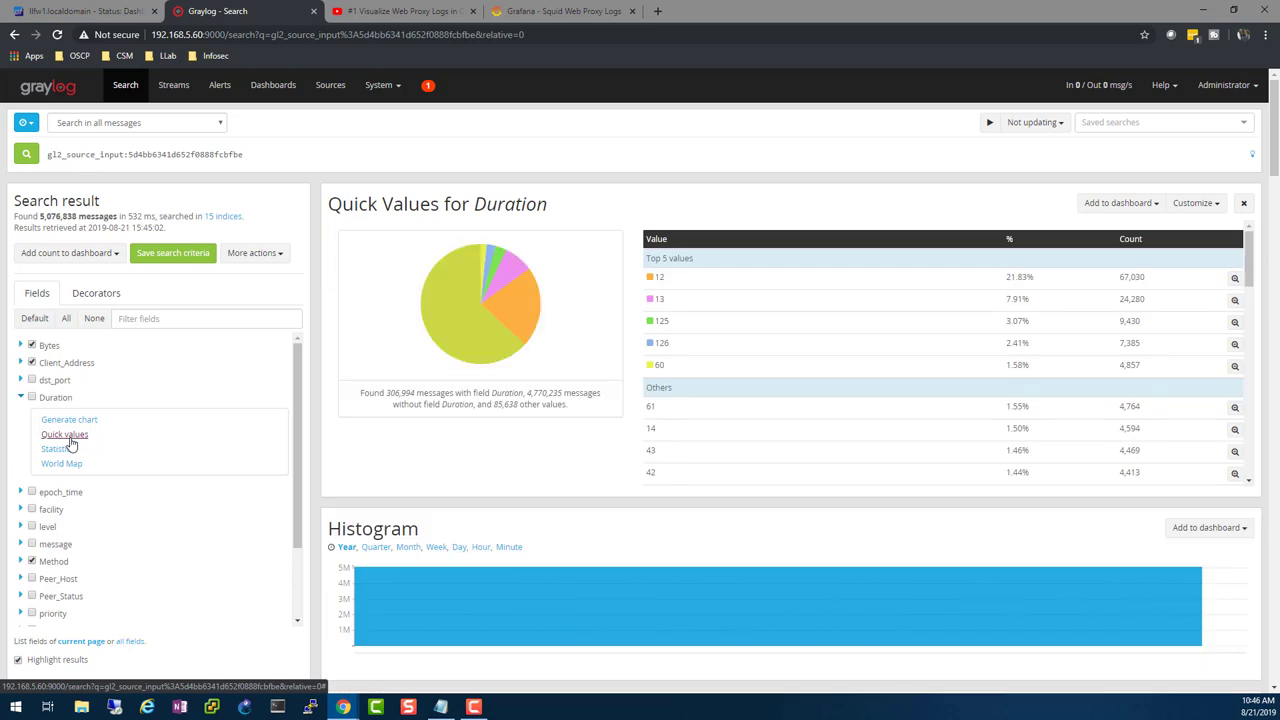
{"action": "mouse_move", "coordinate": [449, 326]}
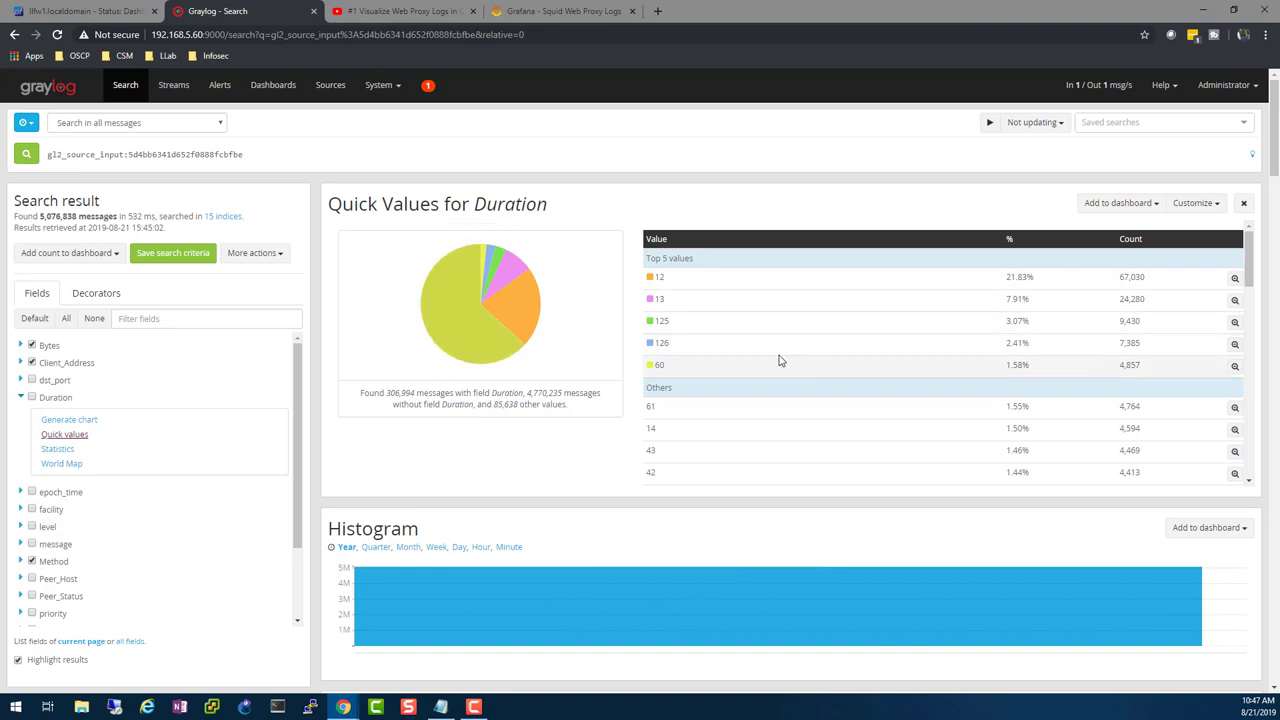
Generate the quick values chart for the Client_Address field, followed by the one for the Bytes field.
{"action": "left_click", "coordinate": [20, 397]}
{"action": "left_click", "coordinate": [21, 363]}
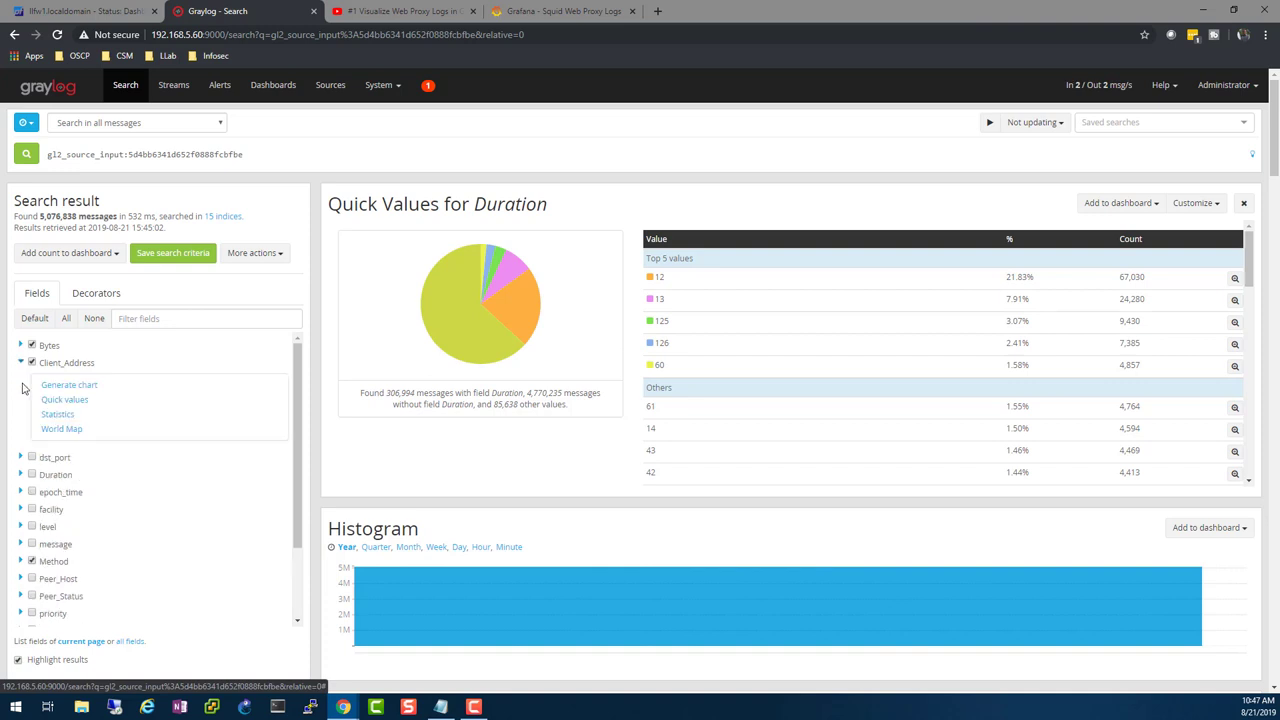
{"action": "left_click", "coordinate": [65, 400]}
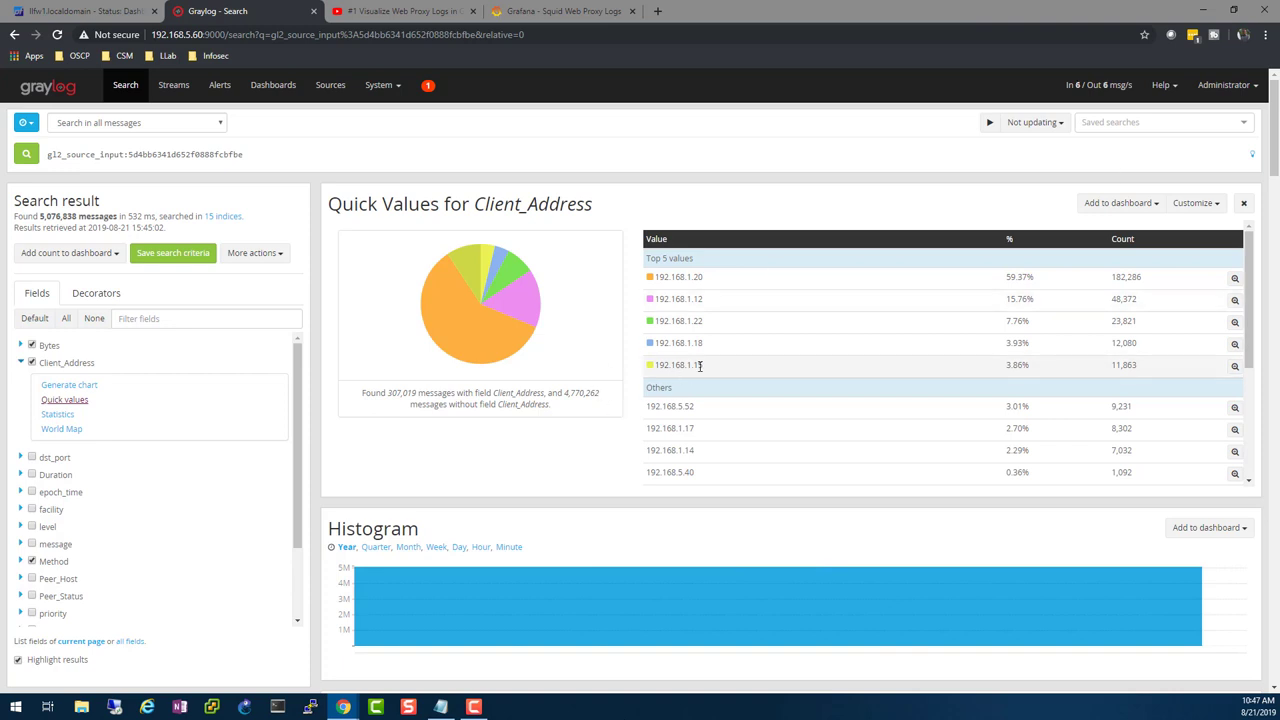
{"action": "left_click", "coordinate": [20, 346]}
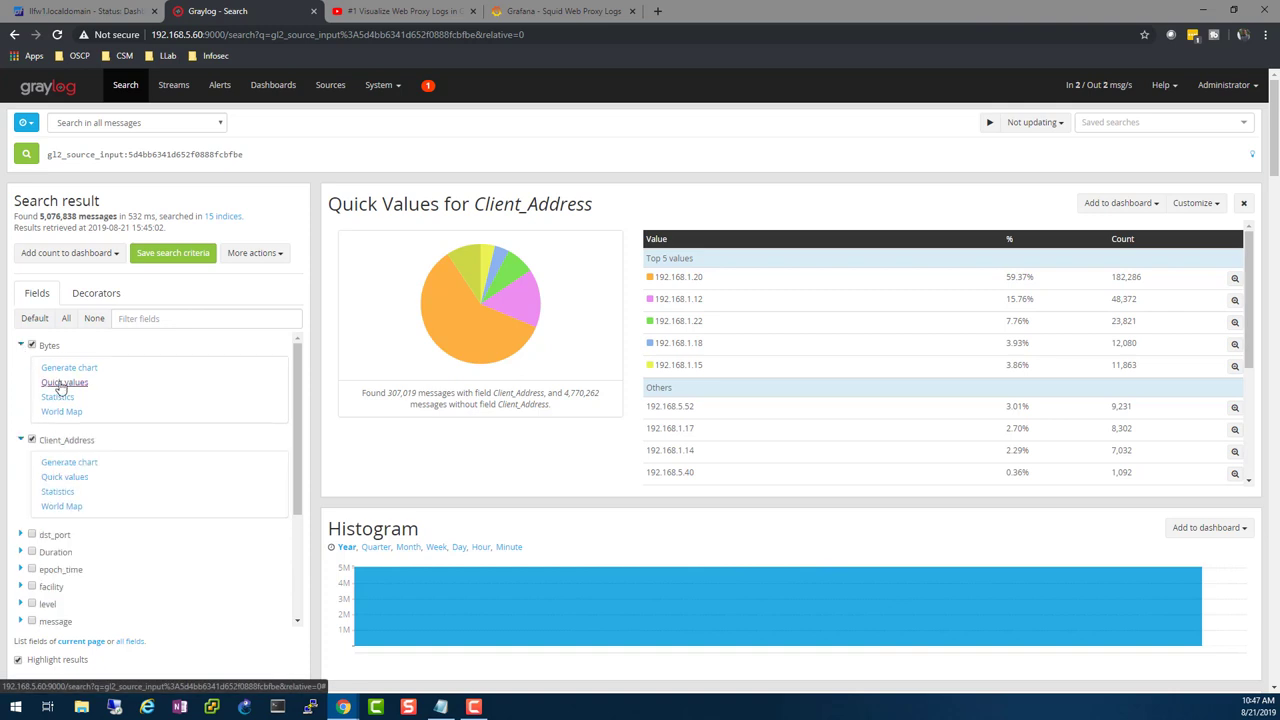
{"action": "left_click", "coordinate": [62, 385]}
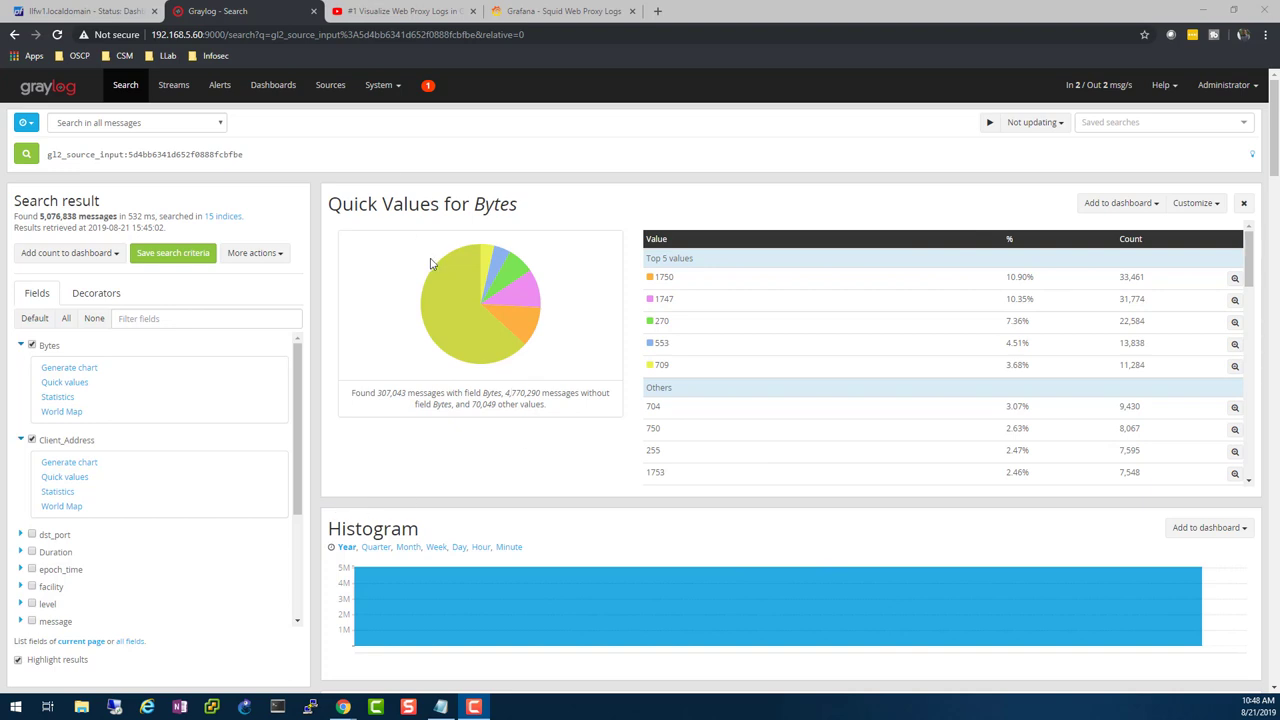
Switch to Grafana and open the list of configured data sources.
{"action": "left_click", "coordinate": [520, 12]}
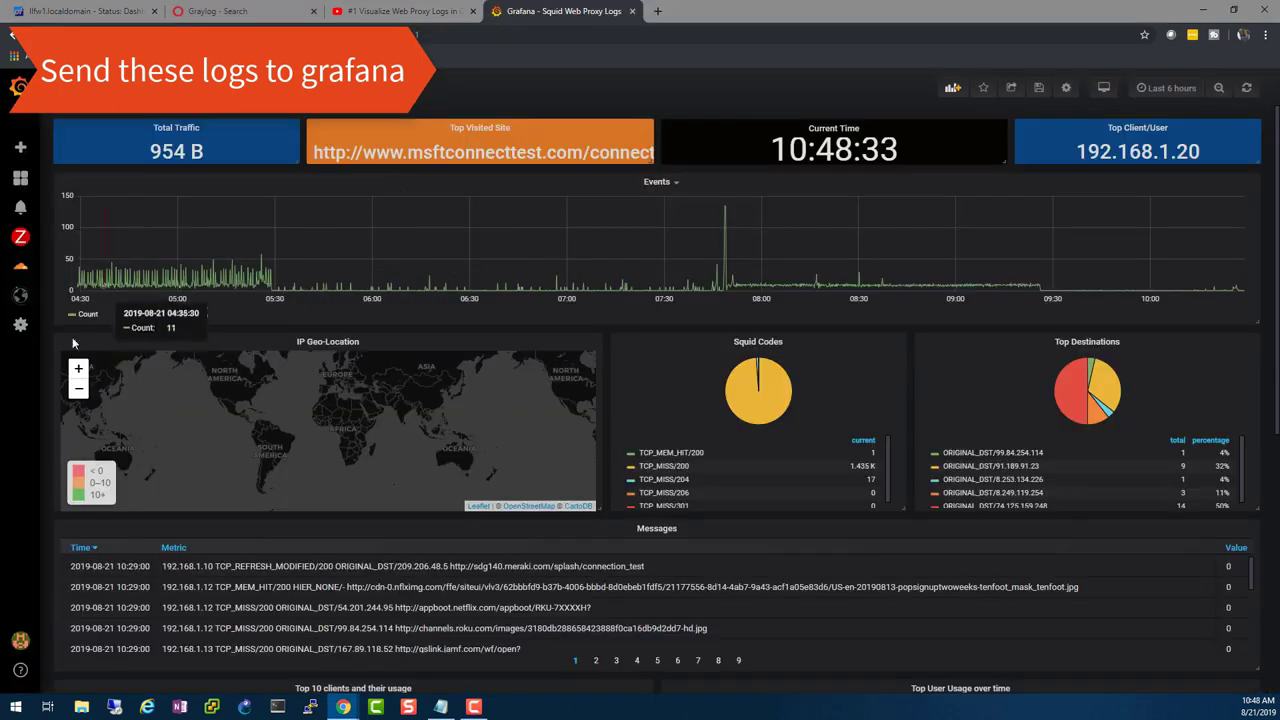
{"action": "mouse_move", "coordinate": [19, 326]}
{"action": "left_click", "coordinate": [96, 349]}
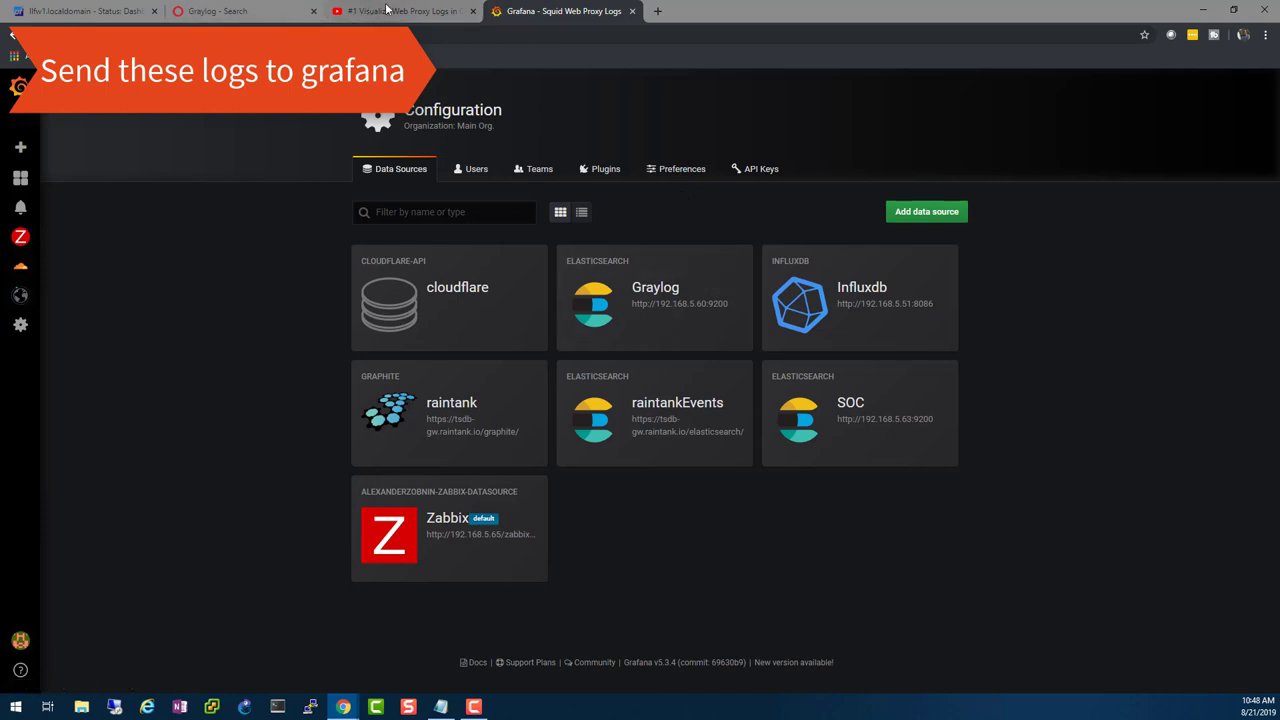
Look at the YouTube video on visualizing web proxy logs and at the Graylog search, and return to Grafana.
{"action": "left_click", "coordinate": [420, 8]}
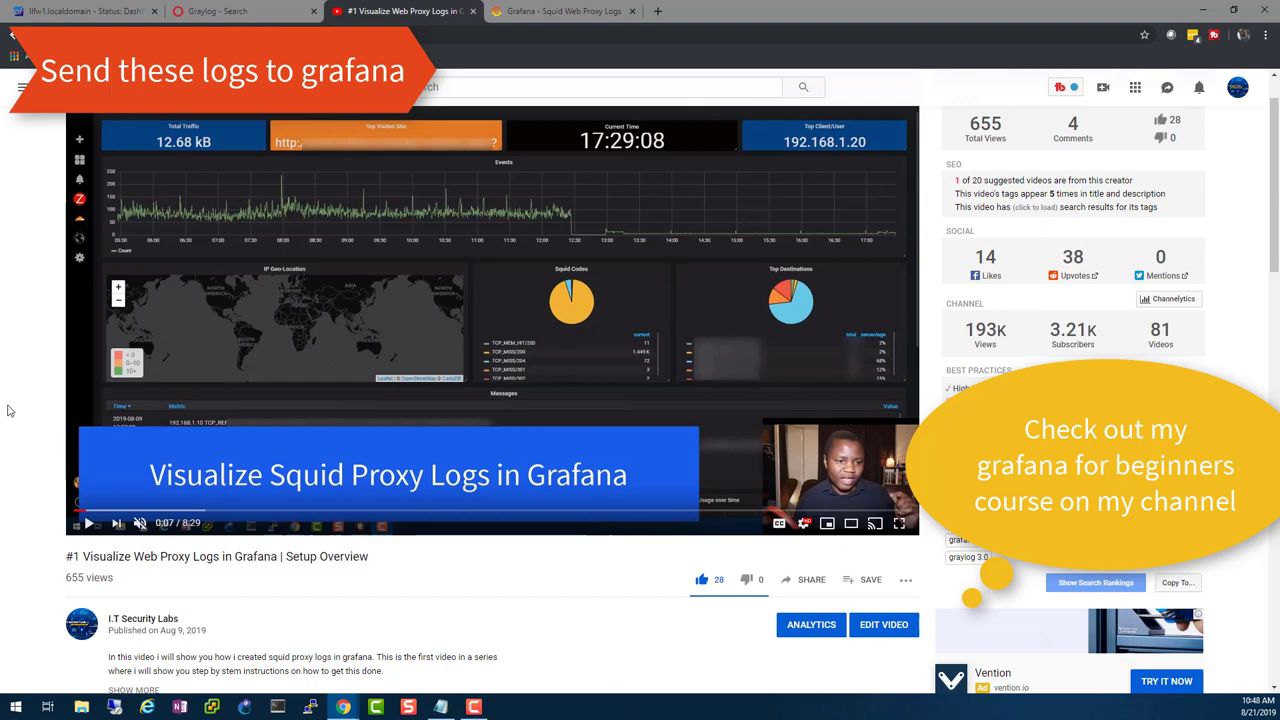
{"action": "left_click", "coordinate": [260, 12]}
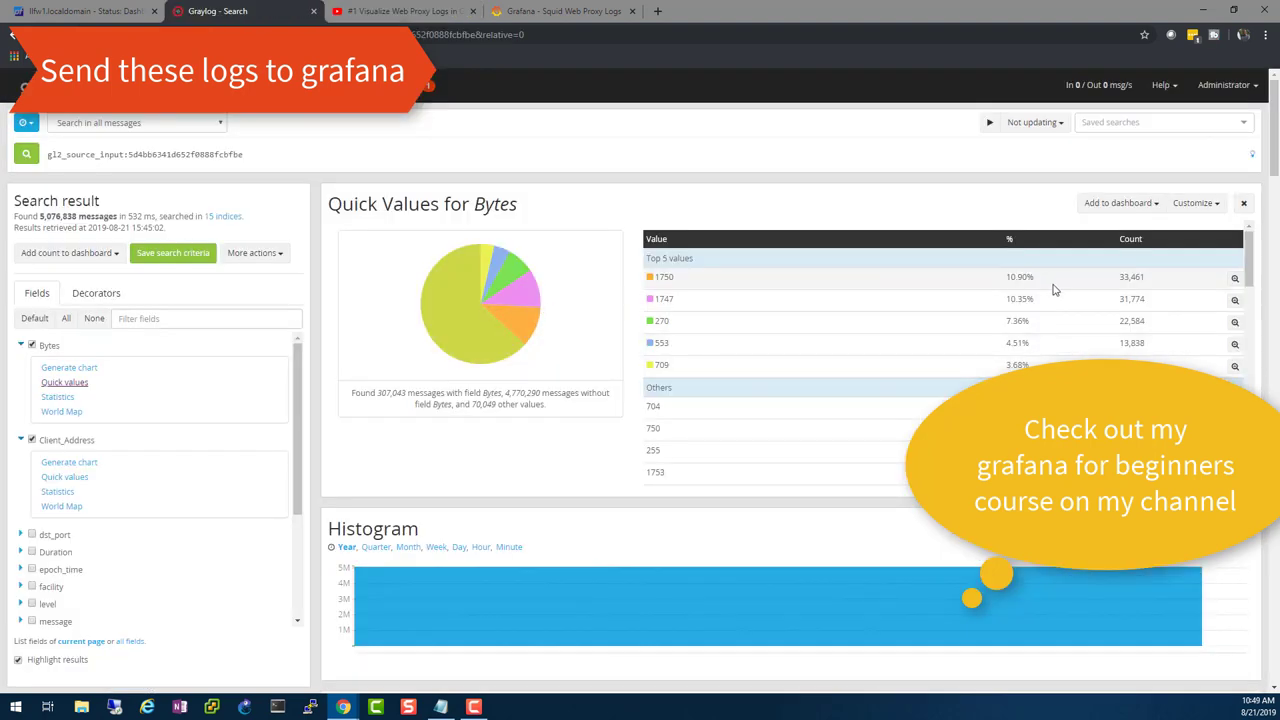
{"action": "left_click", "coordinate": [415, 12]}
{"action": "left_click", "coordinate": [551, 11]}
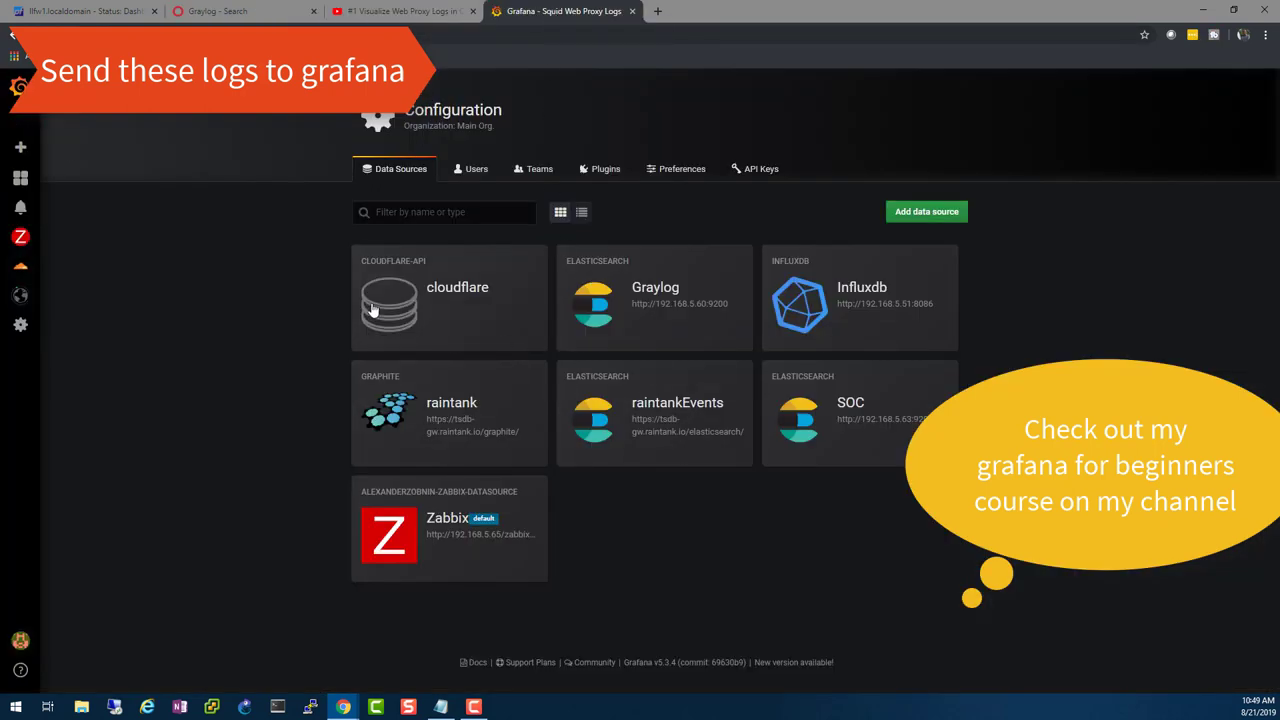
Open the Squid Web Proxy Logs dashboard from Grafana's list of dashboards.
{"action": "mouse_move", "coordinate": [22, 180]}
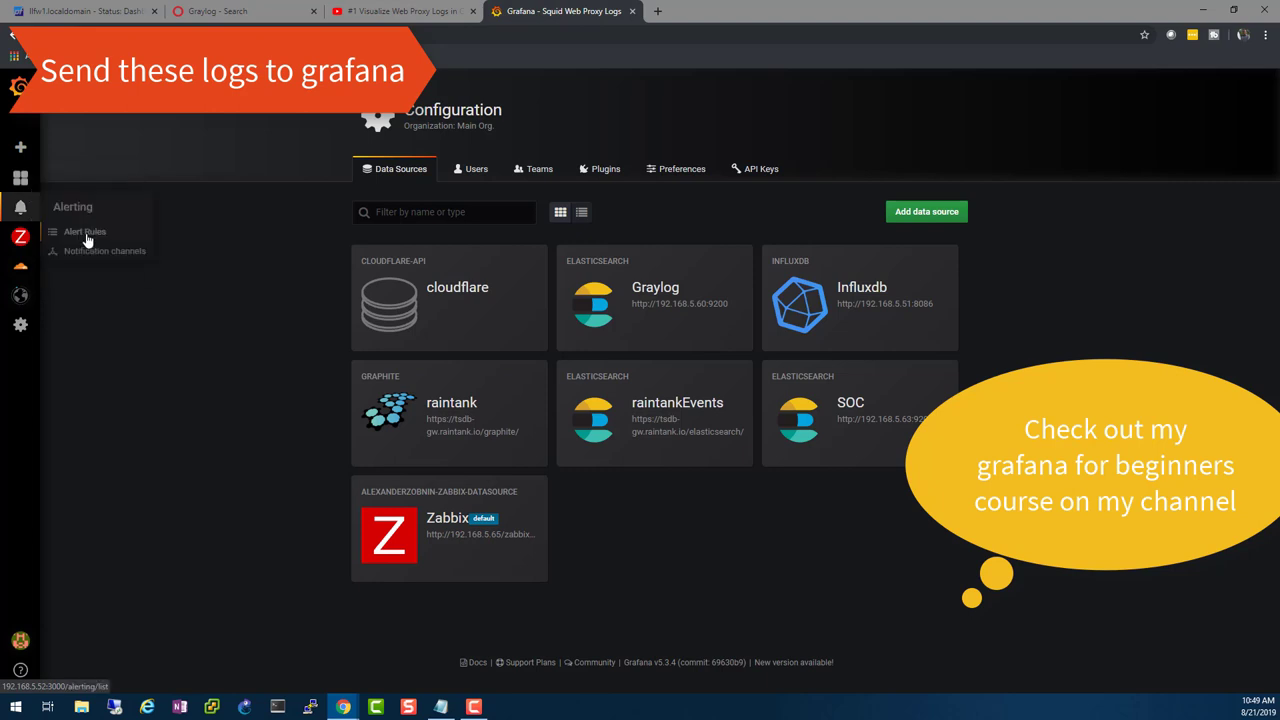
{"action": "left_click", "coordinate": [85, 238]}
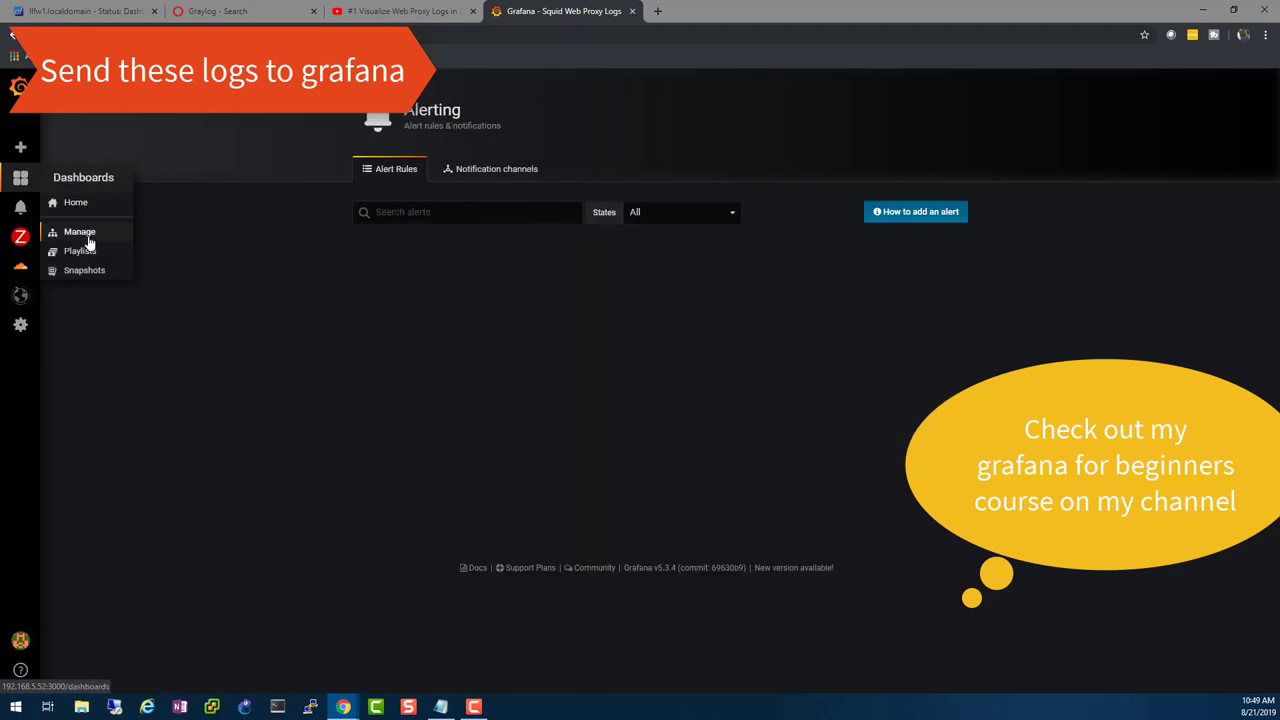
{"action": "left_click", "coordinate": [87, 238]}
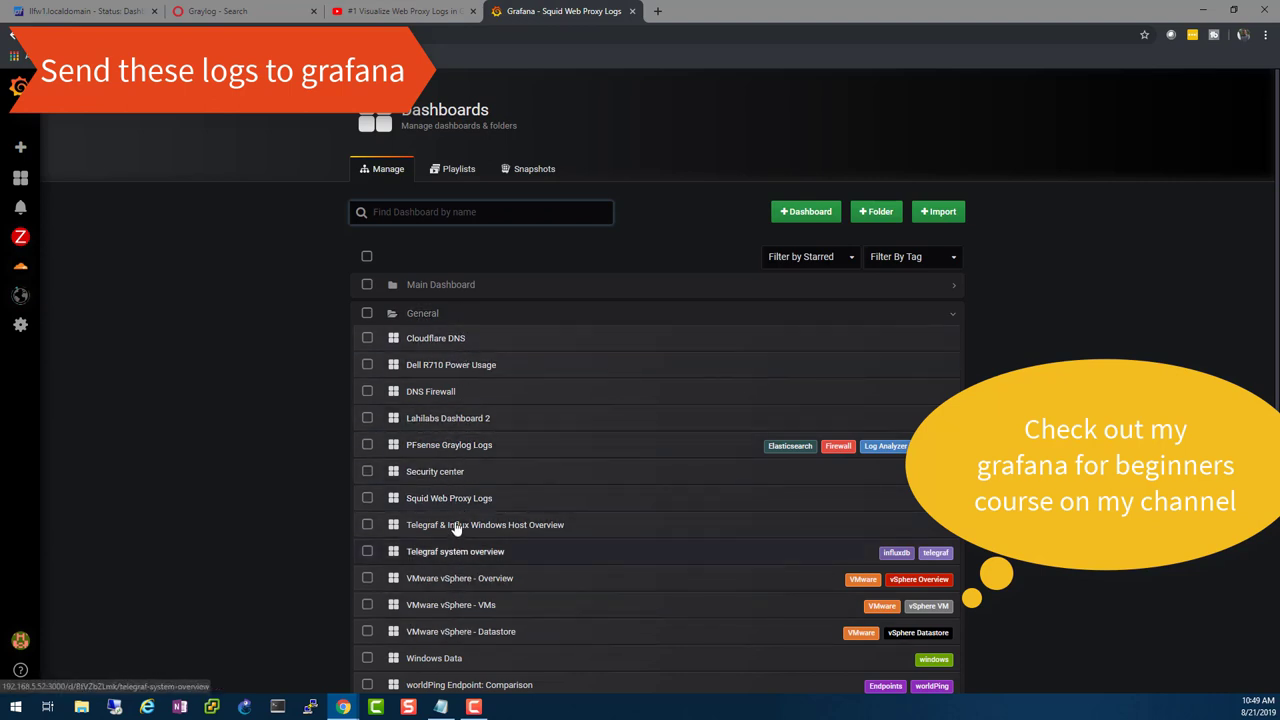
{"action": "scroll", "coordinate": [476, 578], "scroll_direction": "down", "scroll_amount": 3}
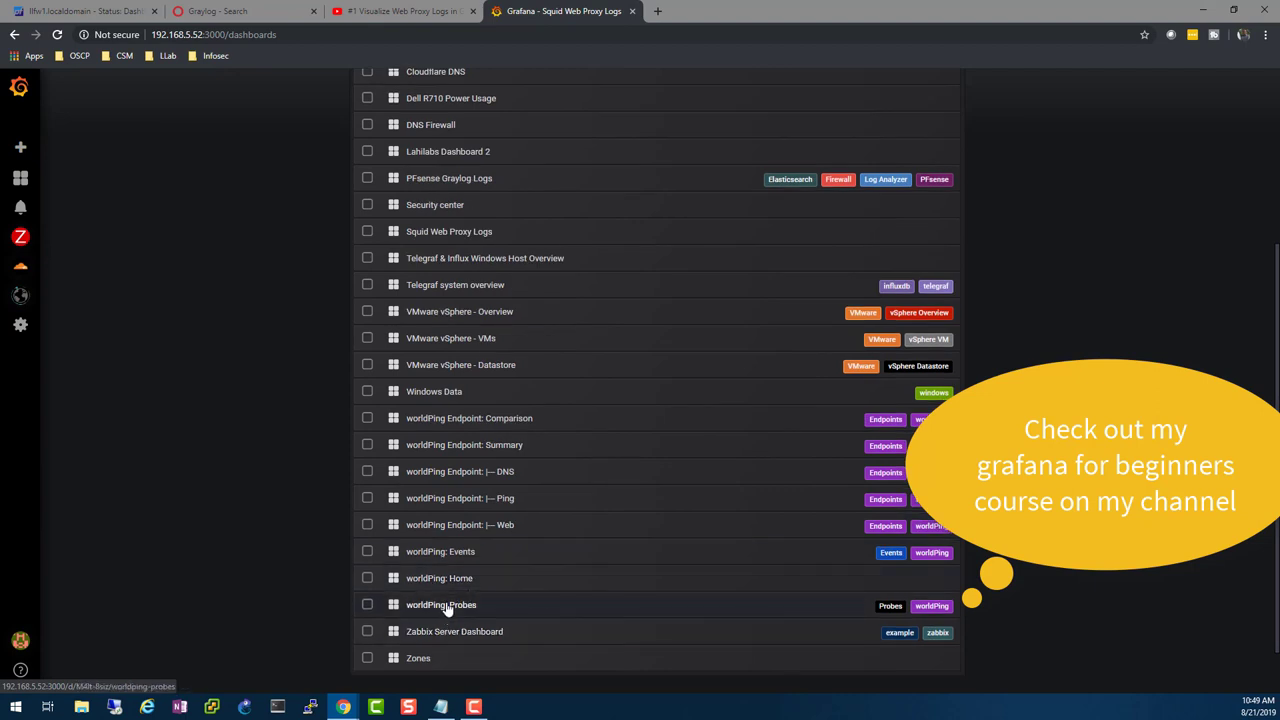
{"action": "left_click", "coordinate": [464, 234]}
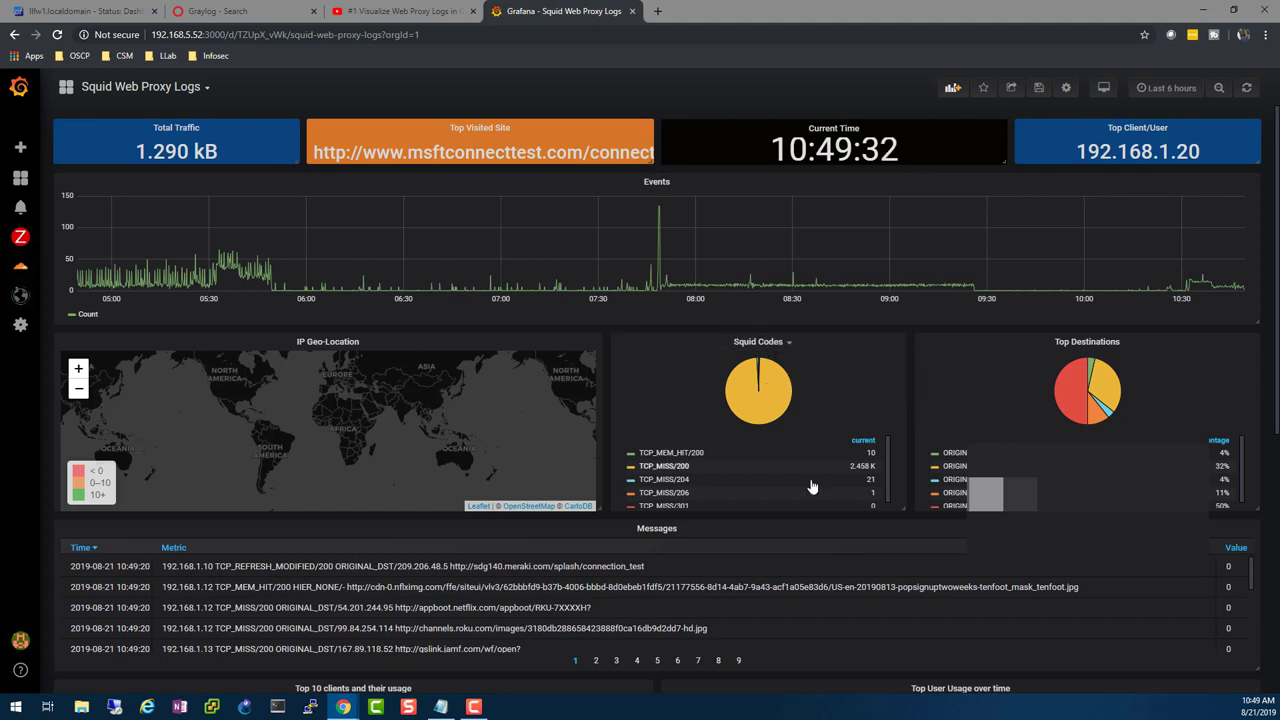
Compare the Graylog field list with the Squid Web Proxy Logs dashboard, view the YouTube setup video and return to Grafana.
{"action": "left_click", "coordinate": [215, 11]}
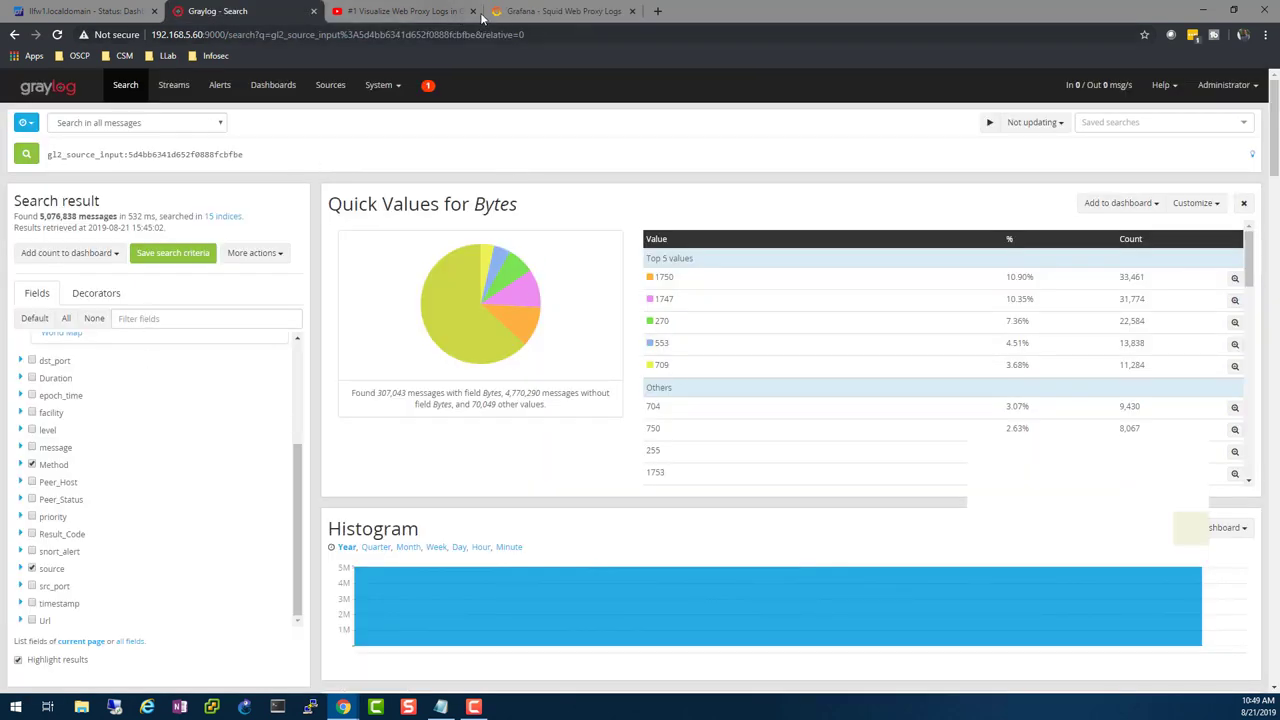
{"action": "left_click", "coordinate": [550, 11]}
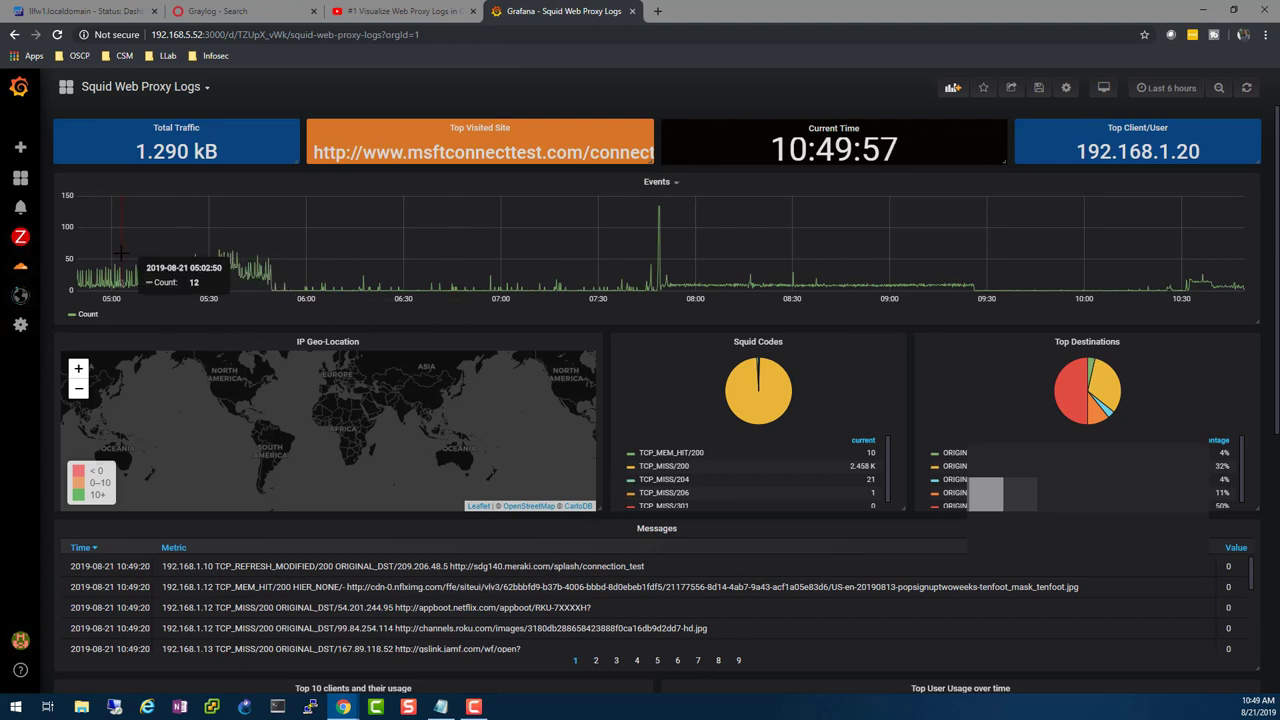
{"action": "left_click", "coordinate": [365, 12]}
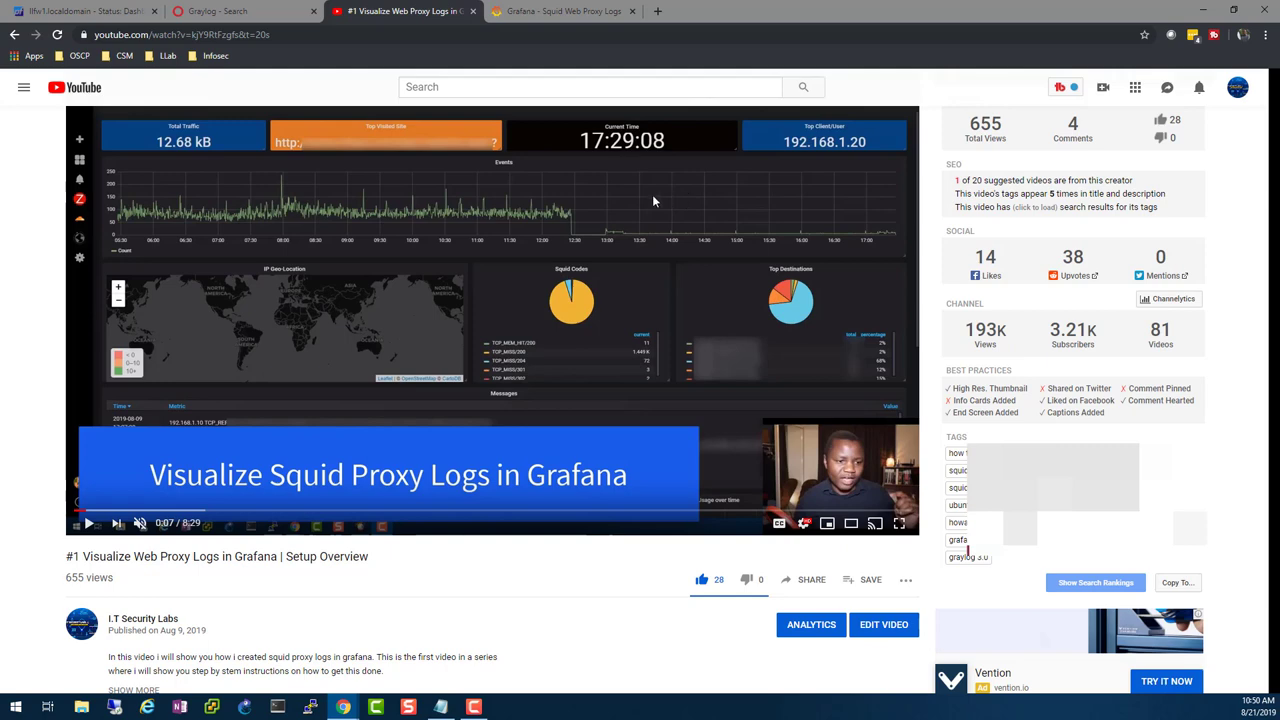
{"action": "left_click", "coordinate": [538, 14]}
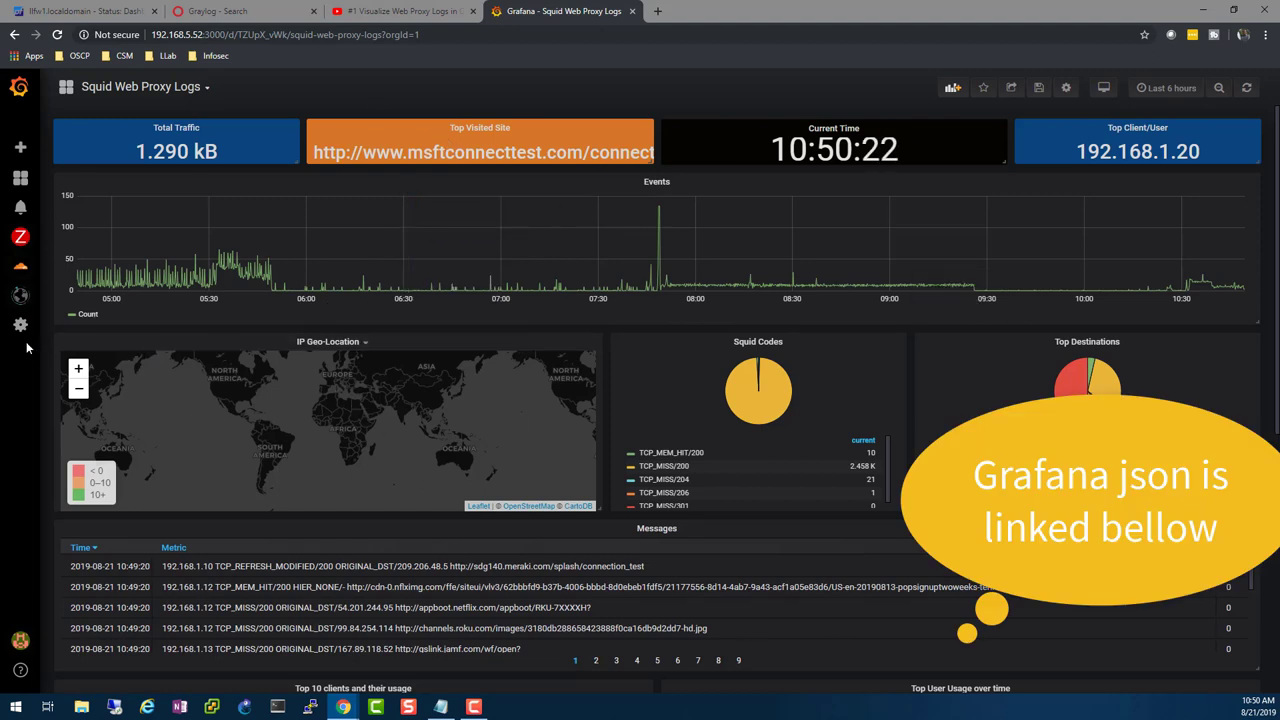
Add a new Grafana data source named Graylog with the type Elasticsearch.
{"action": "mouse_move", "coordinate": [20, 326]}
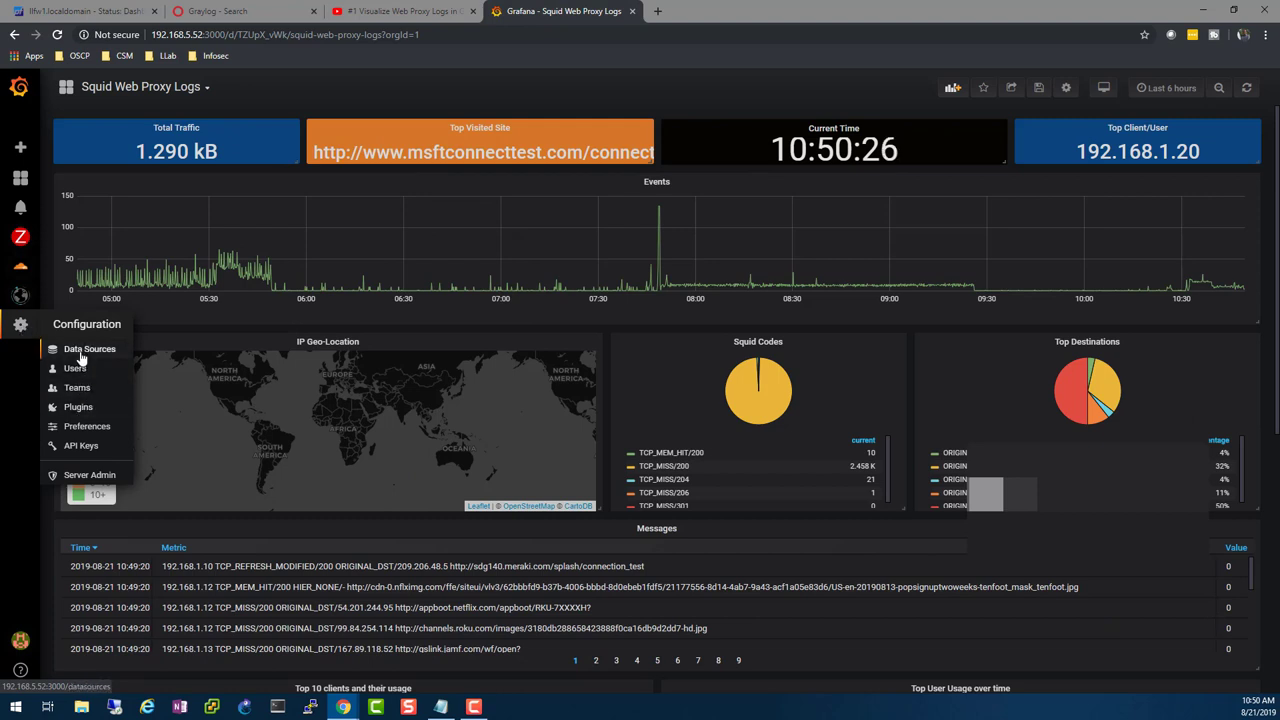
{"action": "left_click", "coordinate": [80, 349]}
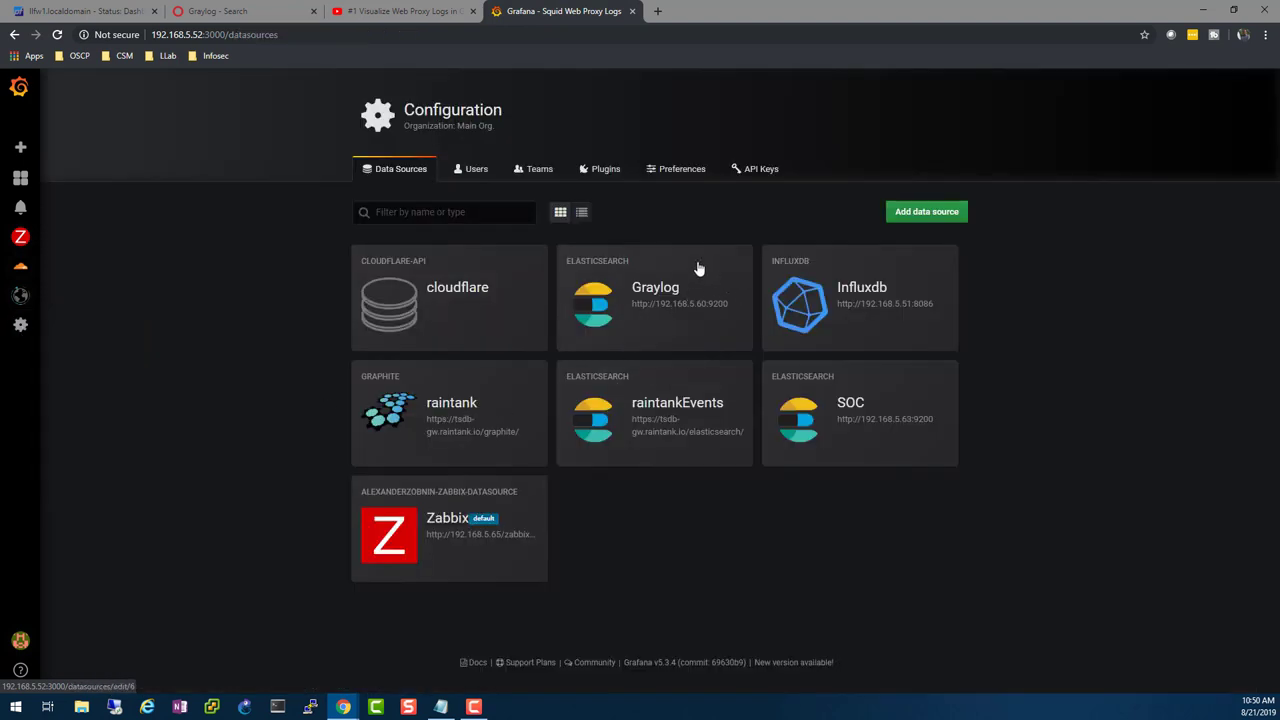
{"action": "left_click", "coordinate": [926, 212]}
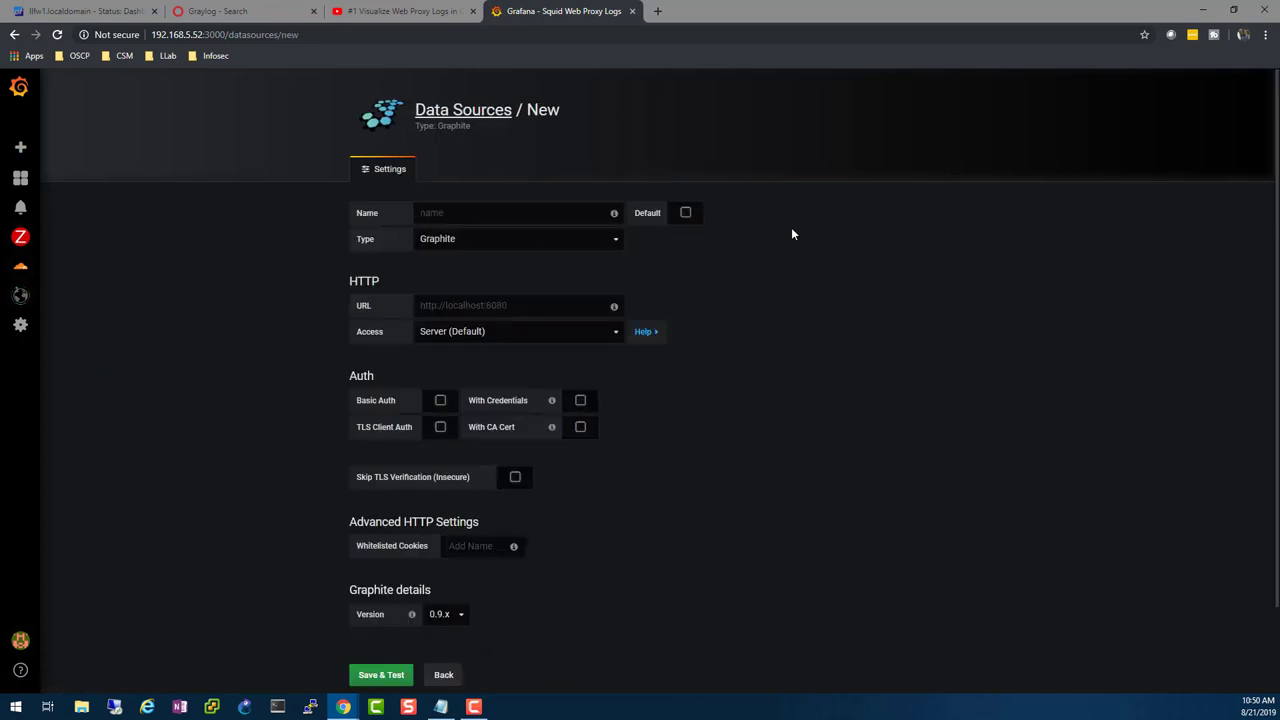
{"action": "left_click", "coordinate": [510, 212]}
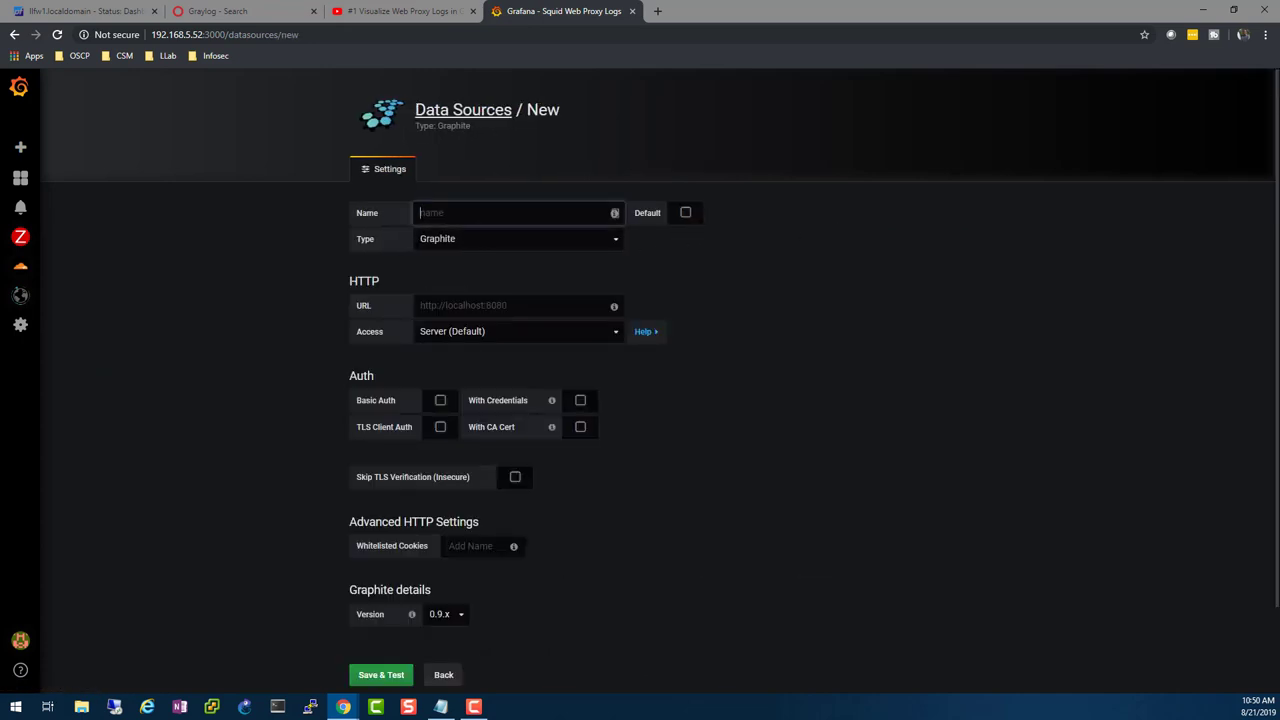
{"action": "type", "text": "G"}
{"action": "key", "text": "BackSpace"}
{"action": "type", "text": "Graylog"}
{"action": "left_click", "coordinate": [538, 241]}
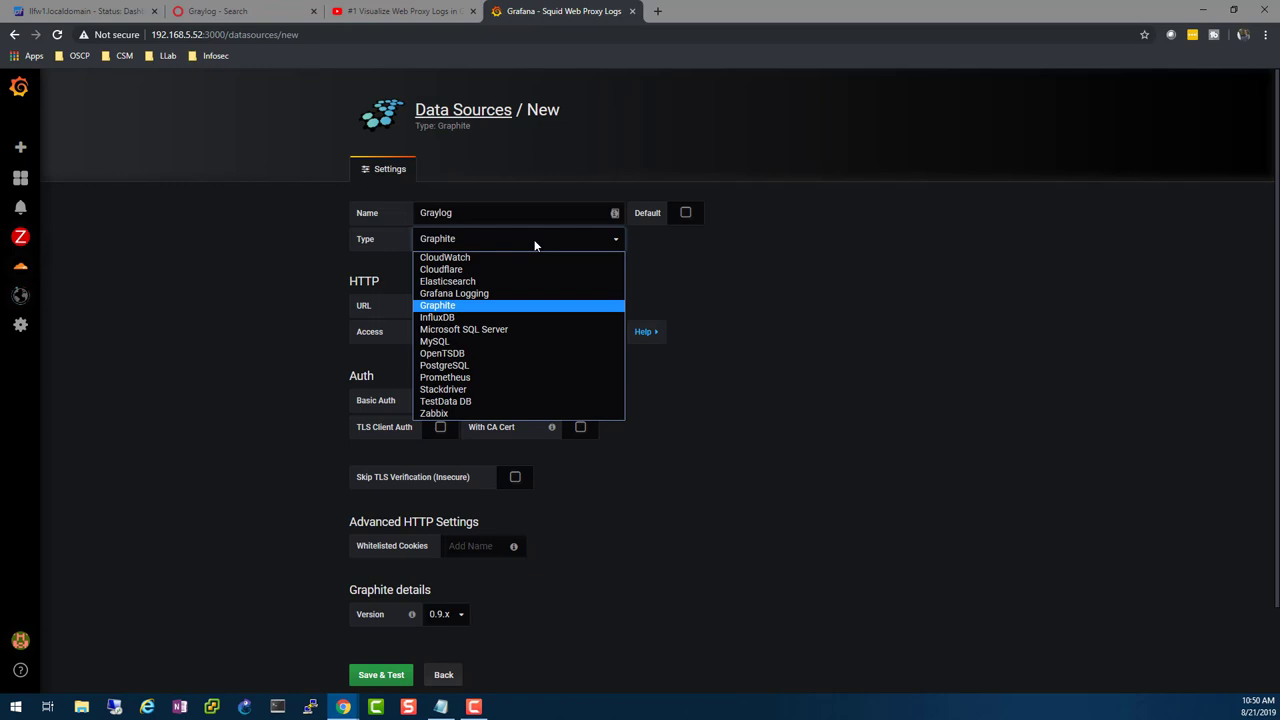
{"action": "left_click", "coordinate": [467, 281]}
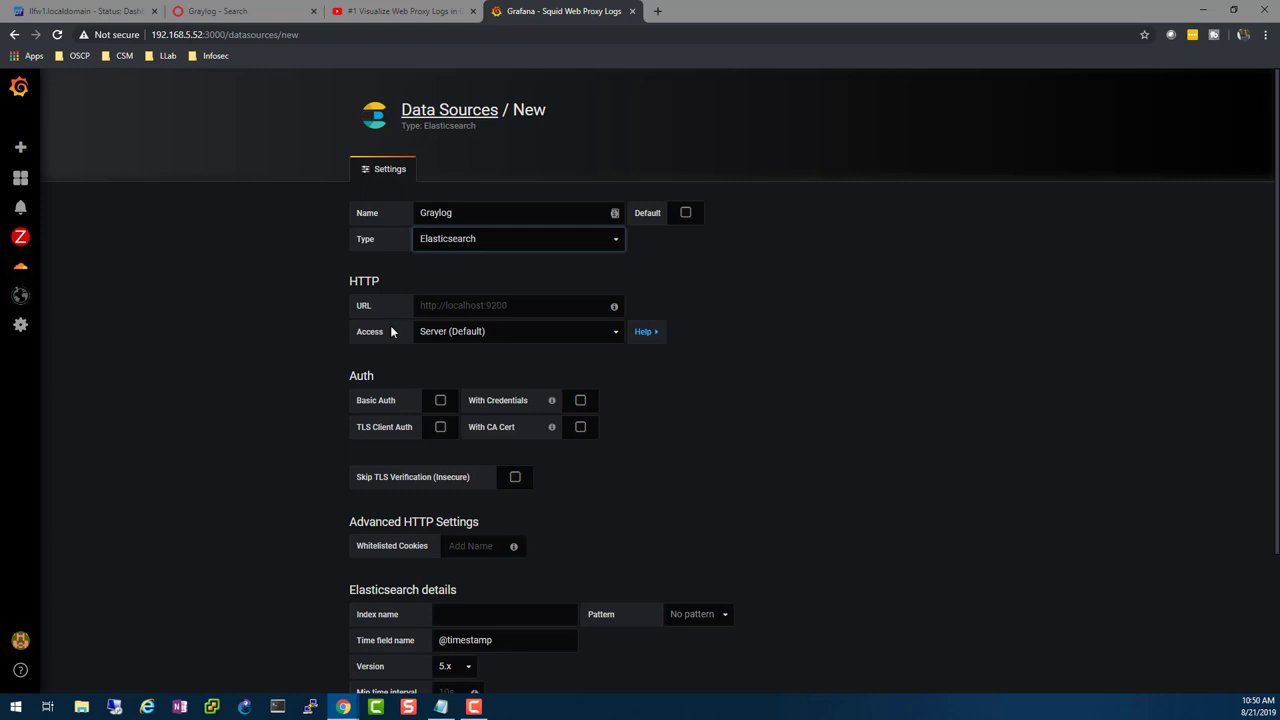
{"action": "left_click", "coordinate": [480, 306]}
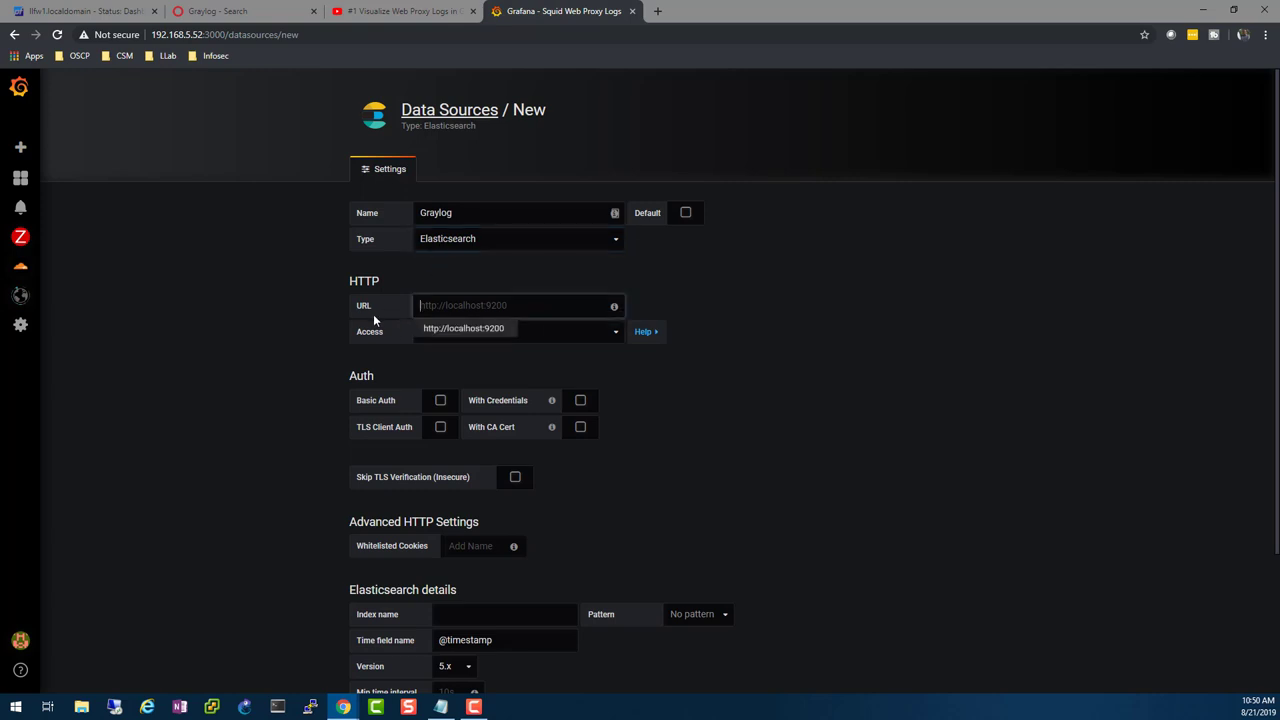
{"action": "left_click", "coordinate": [460, 328]}
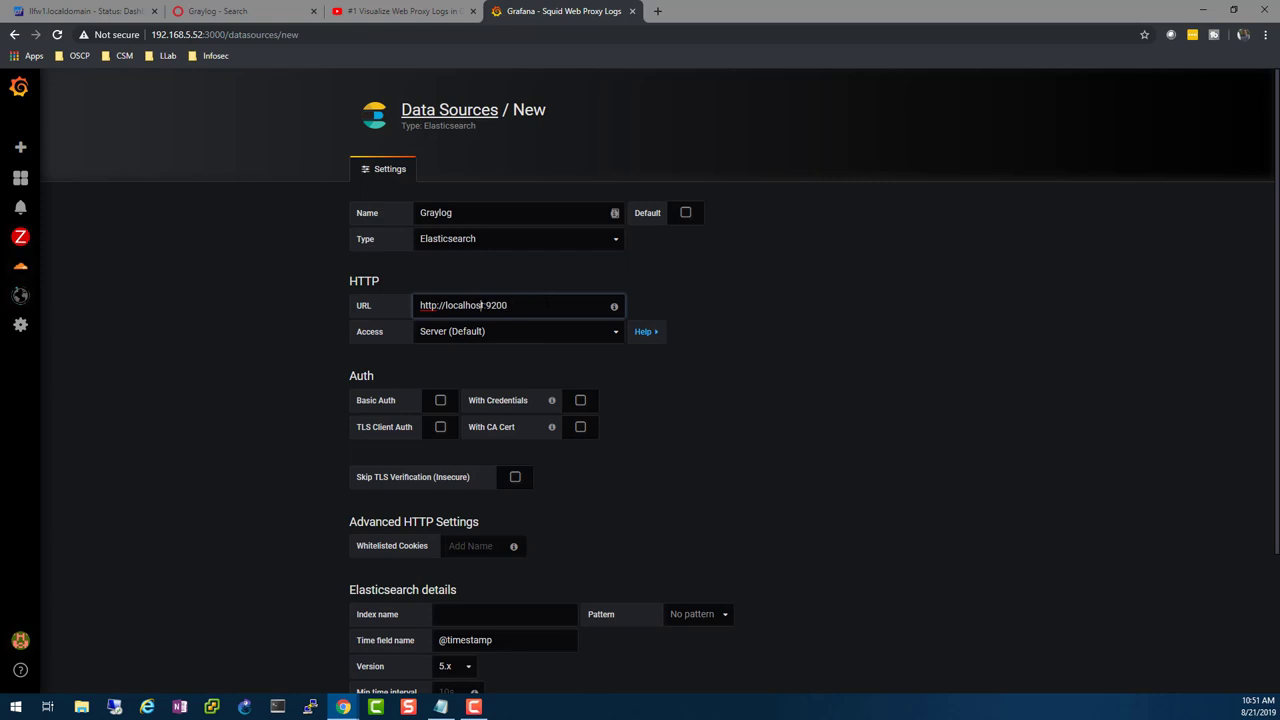
{"action": "key", "text": "BackSpace"}
{"action": "key", "text": "BackSpace"}
{"action": "key", "text": "BackSpace"}
{"action": "key", "text": "BackSpace"}
{"action": "key", "text": "BackSpace"}
{"action": "key", "text": "BackSpace"}
{"action": "key", "text": "BackSpace"}
{"action": "key", "text": "BackSpace"}
{"action": "key", "text": "BackSpace"}
{"action": "type", "text": "192.168.5.60"}
Check the index sets in Graylog and set the Elasticsearch index name of the Grafana data source to *.
{"action": "scroll", "coordinate": [520, 491], "scroll_direction": "down", "scroll_amount": 2}
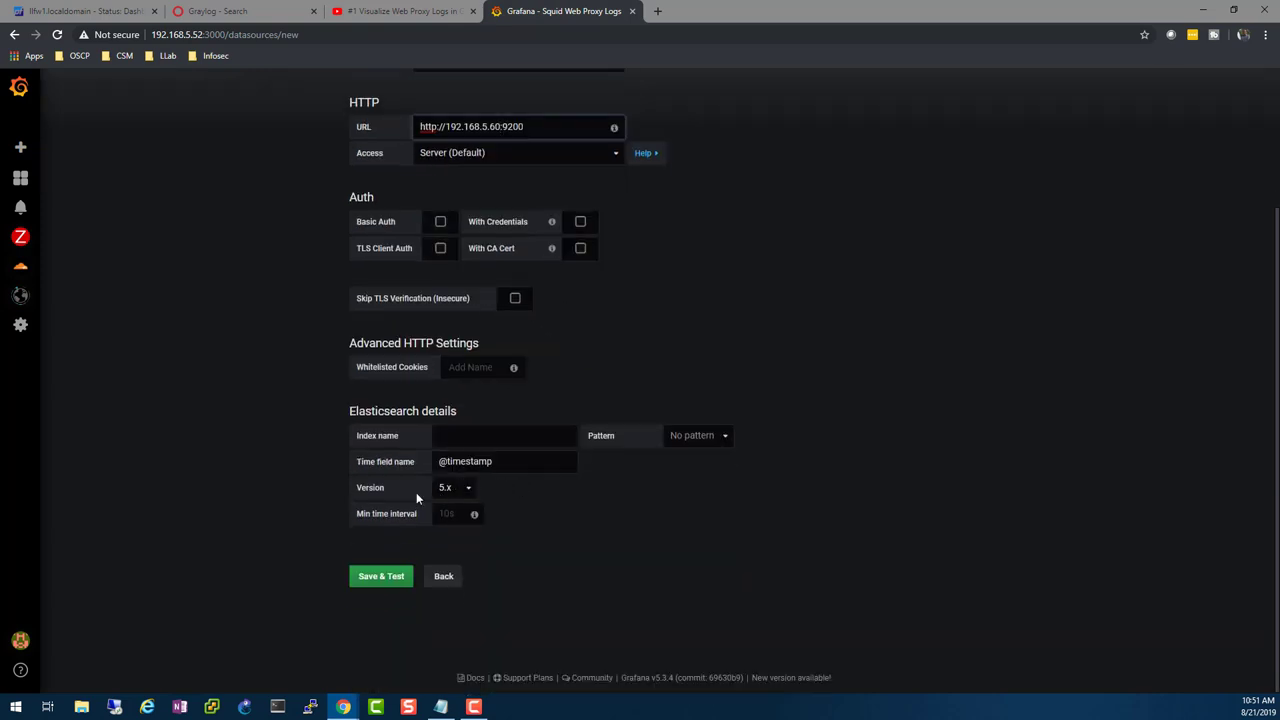
{"action": "left_click", "coordinate": [480, 435]}
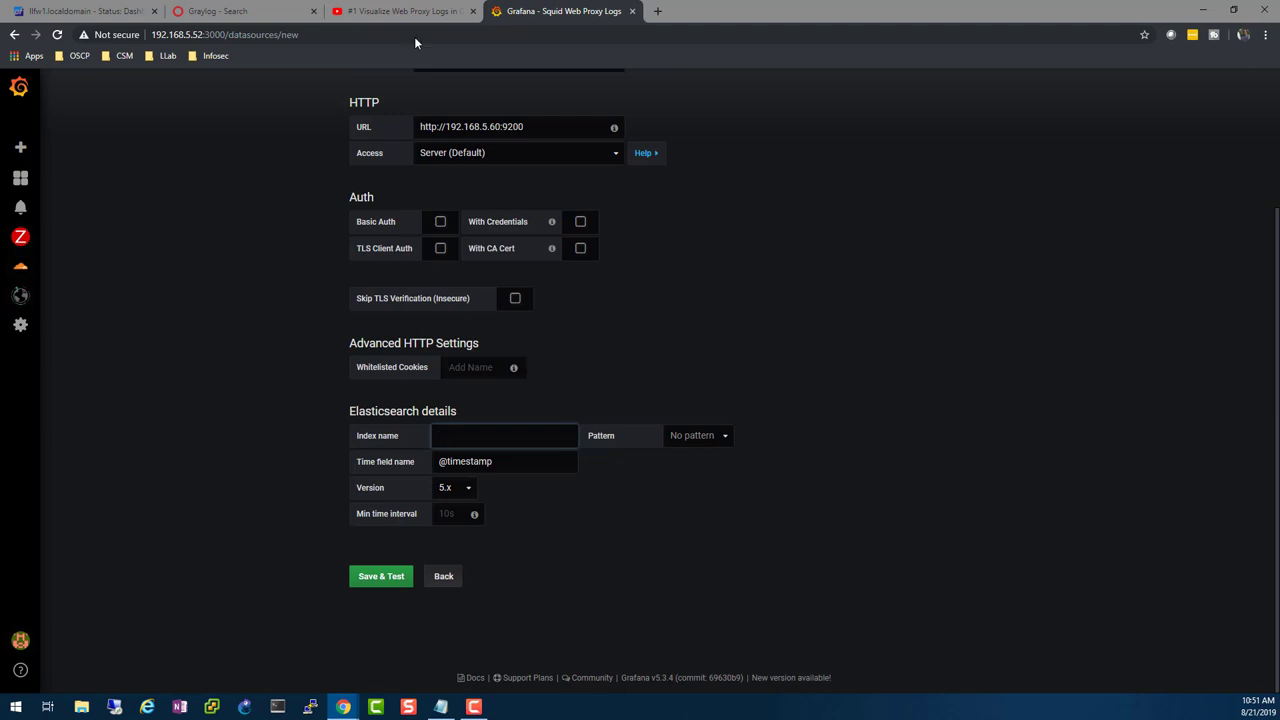
{"action": "left_click", "coordinate": [262, 10]}
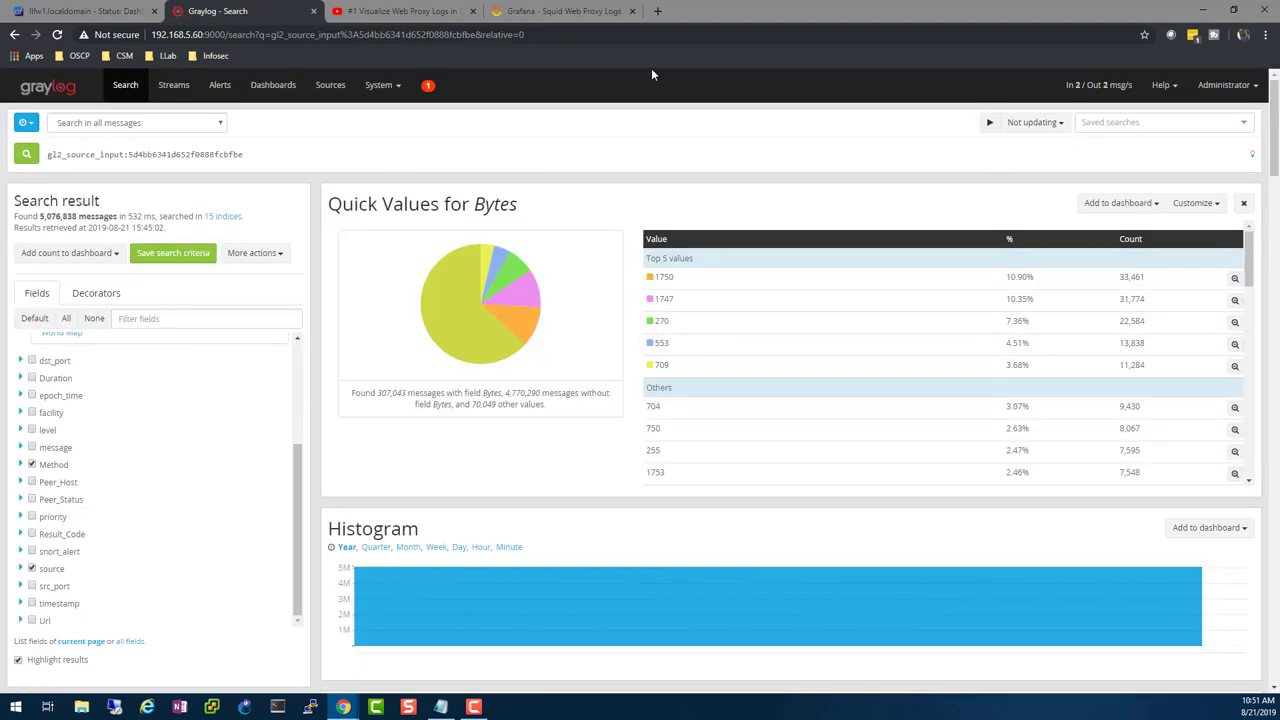
{"action": "left_click", "coordinate": [380, 85]}
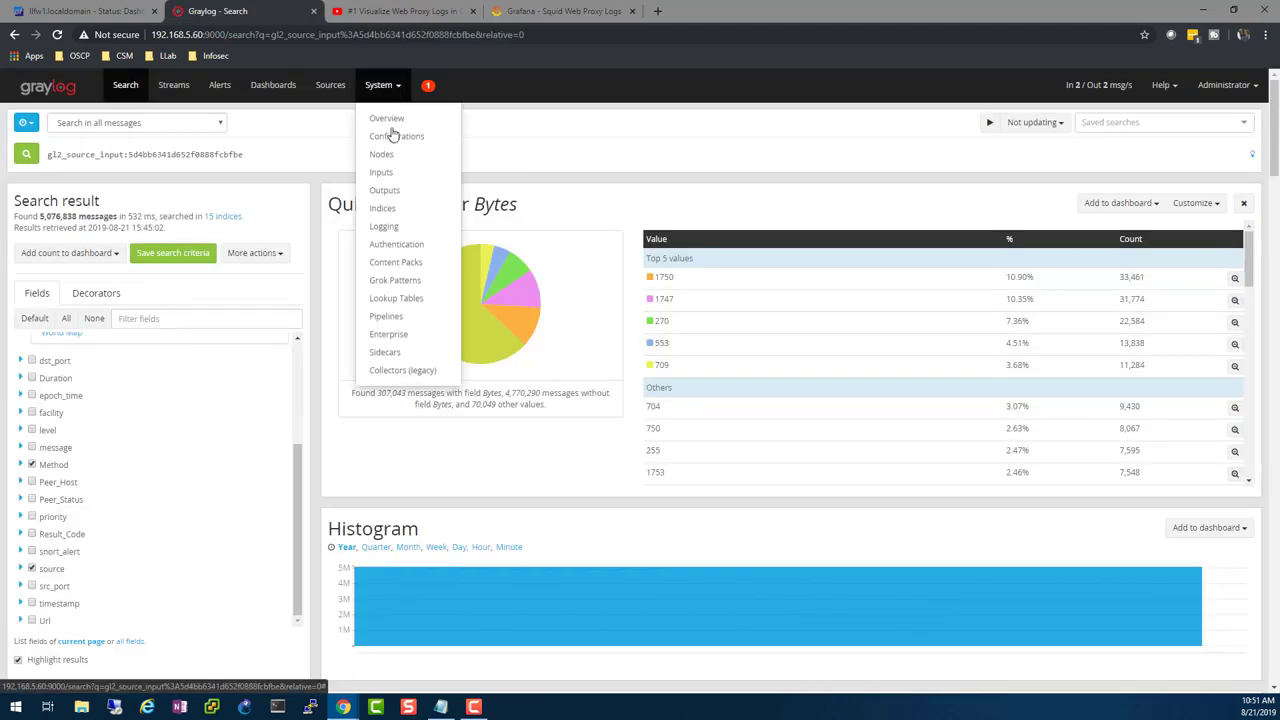
{"action": "left_click", "coordinate": [383, 208]}
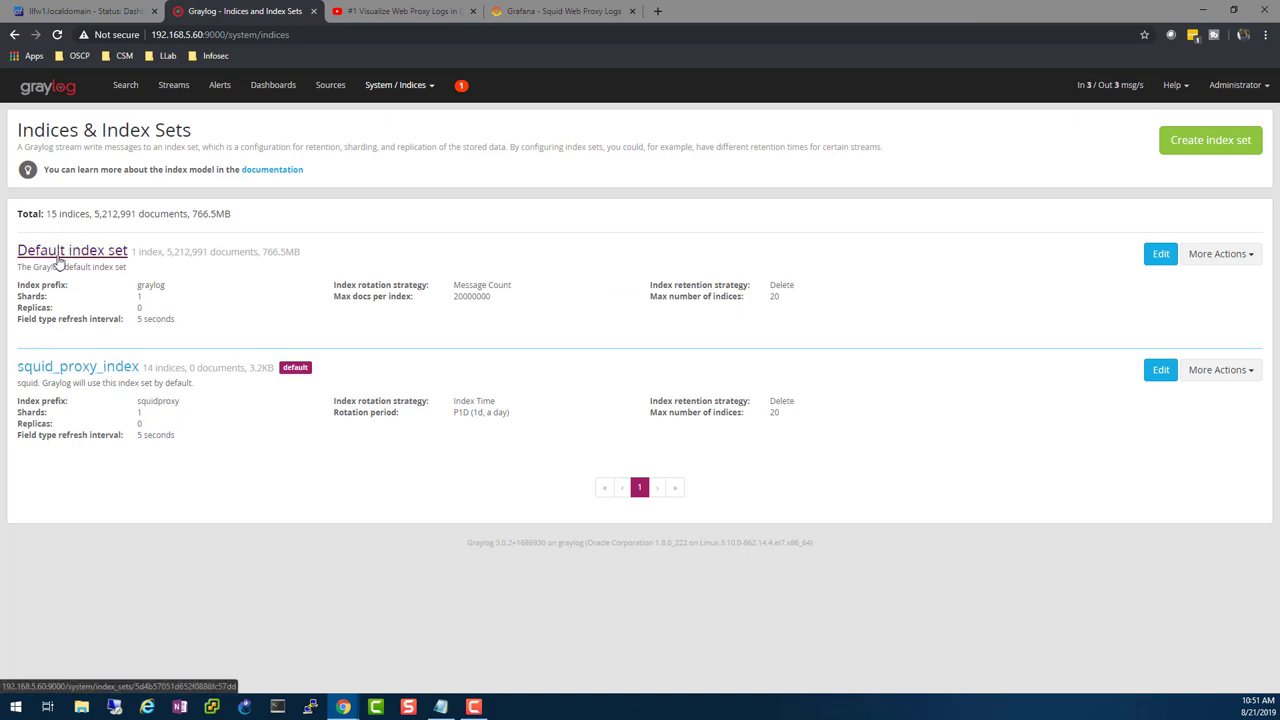
{"action": "left_click", "coordinate": [527, 11]}
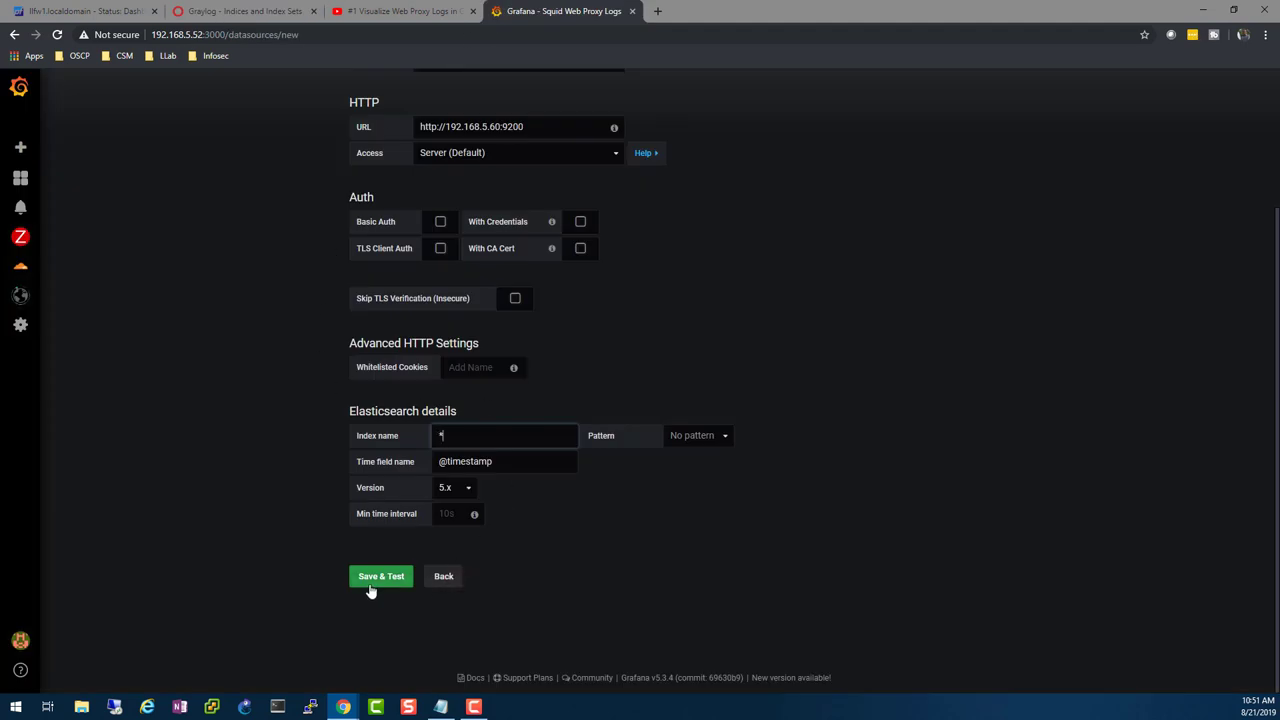
Leave the new data source form, open the existing Graylog data source, and save and test its settings.
{"action": "left_click", "coordinate": [444, 578]}
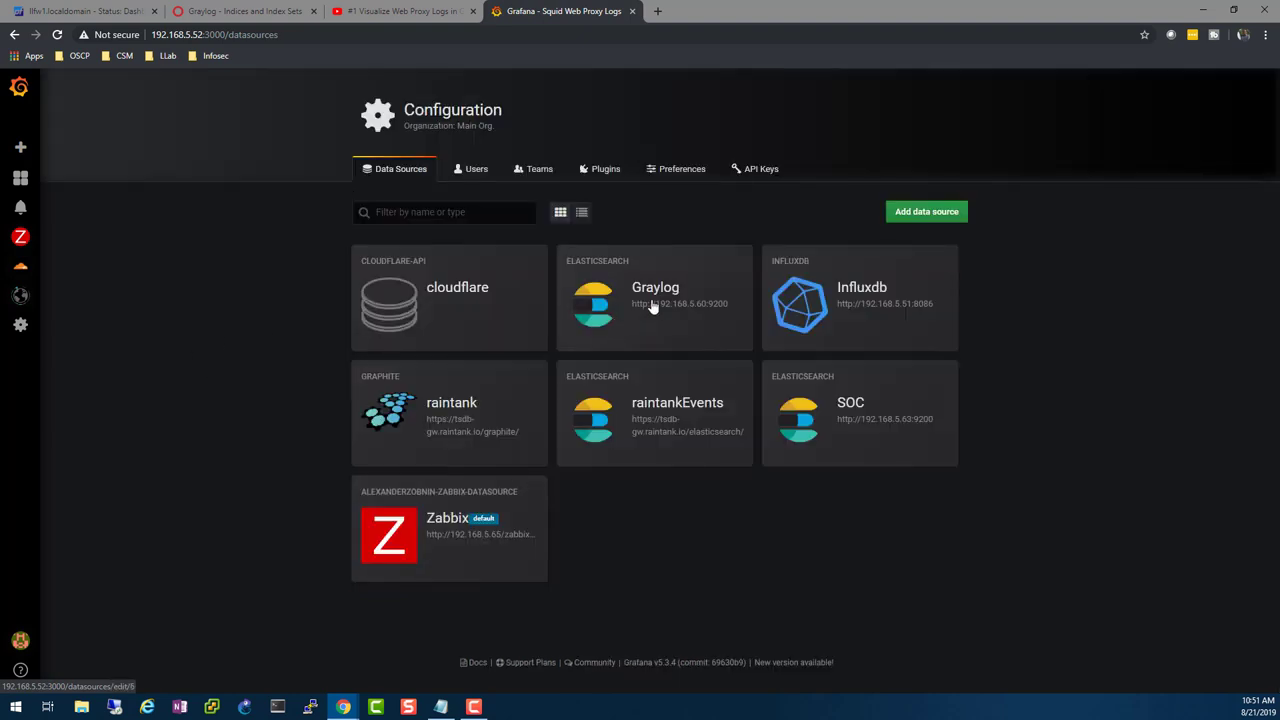
{"action": "left_click", "coordinate": [663, 290]}
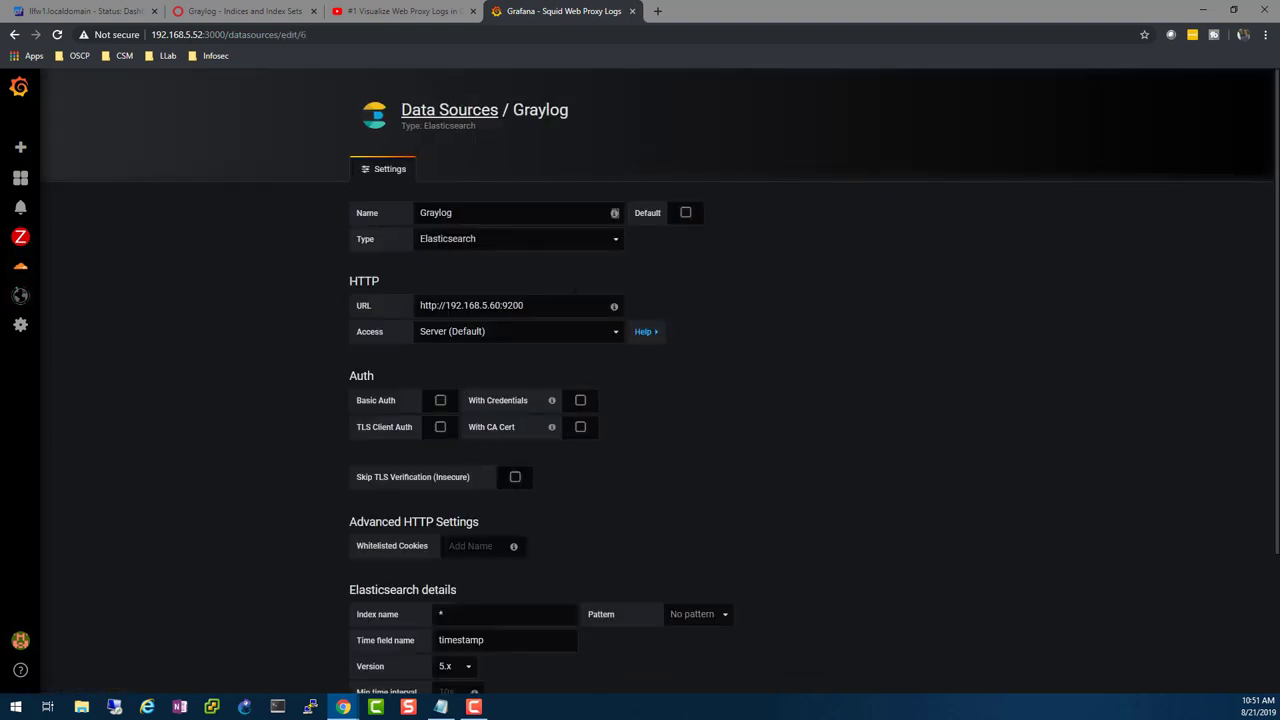
{"action": "scroll", "coordinate": [381, 649], "scroll_direction": "down", "scroll_amount": 3}
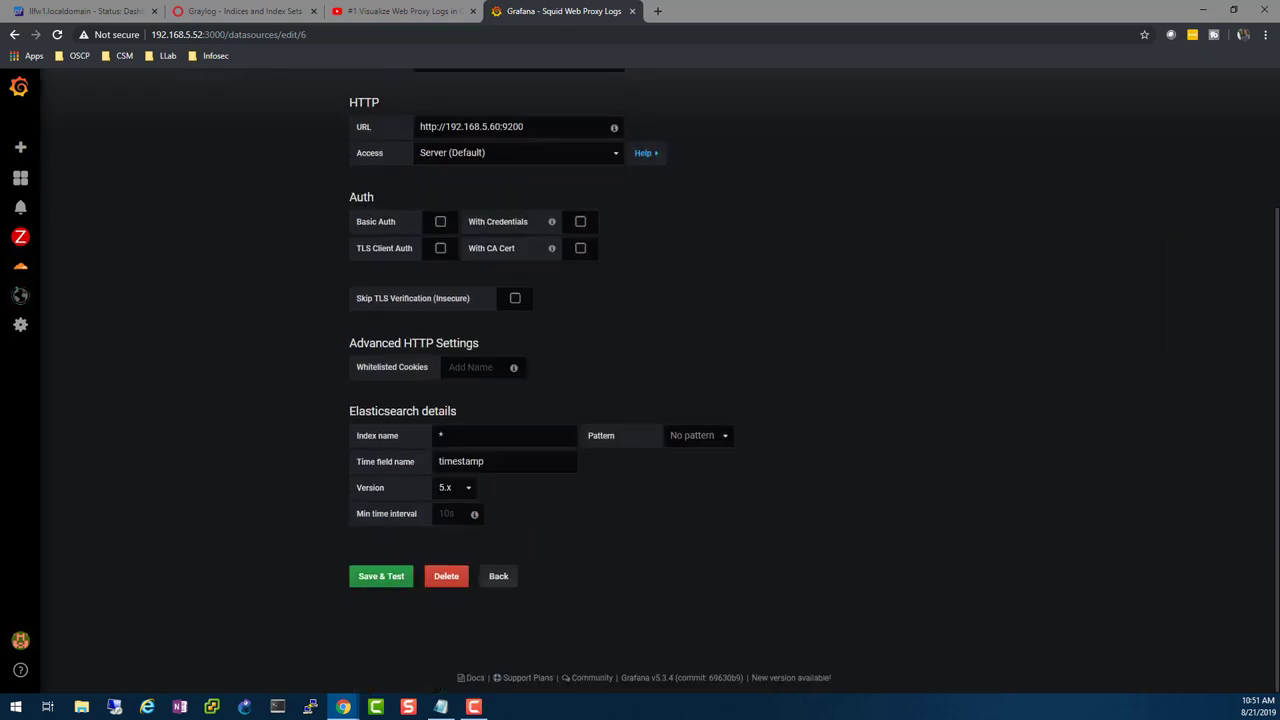
{"action": "left_click", "coordinate": [376, 580]}
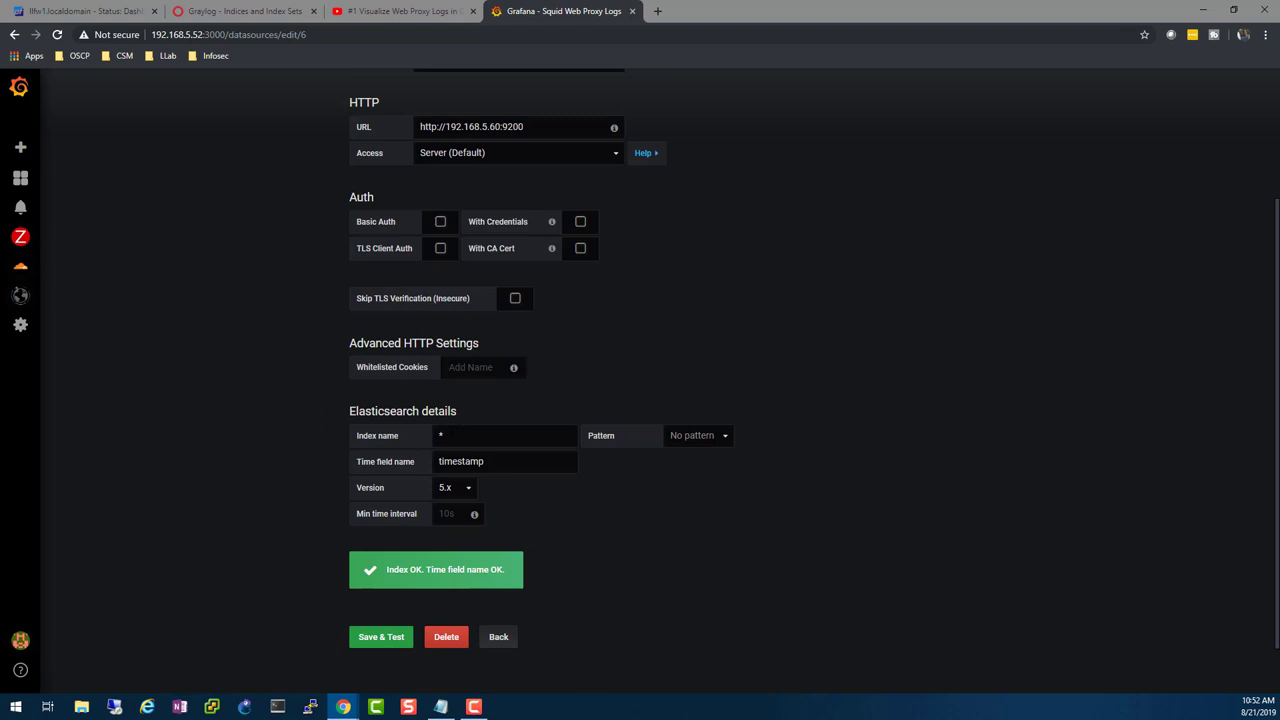
{"action": "left_click", "coordinate": [441, 435]}
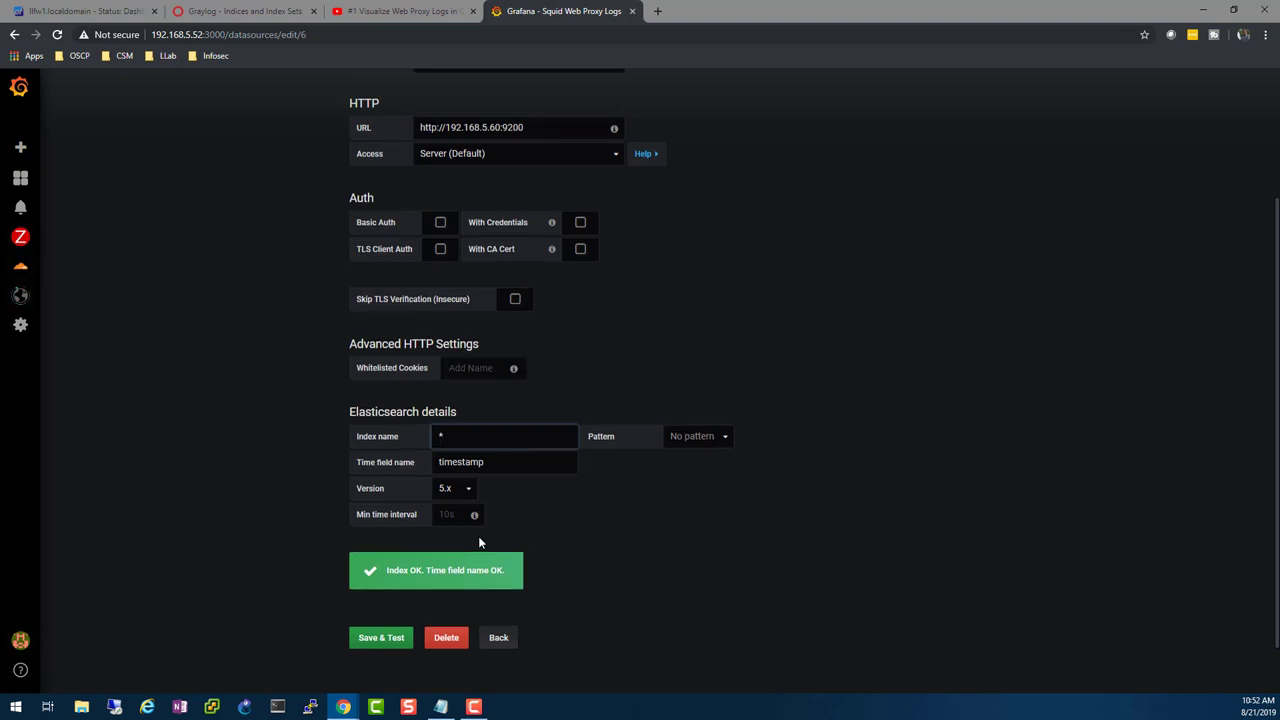
{"action": "scroll", "coordinate": [479, 542], "scroll_direction": "up", "scroll_amount": 3}
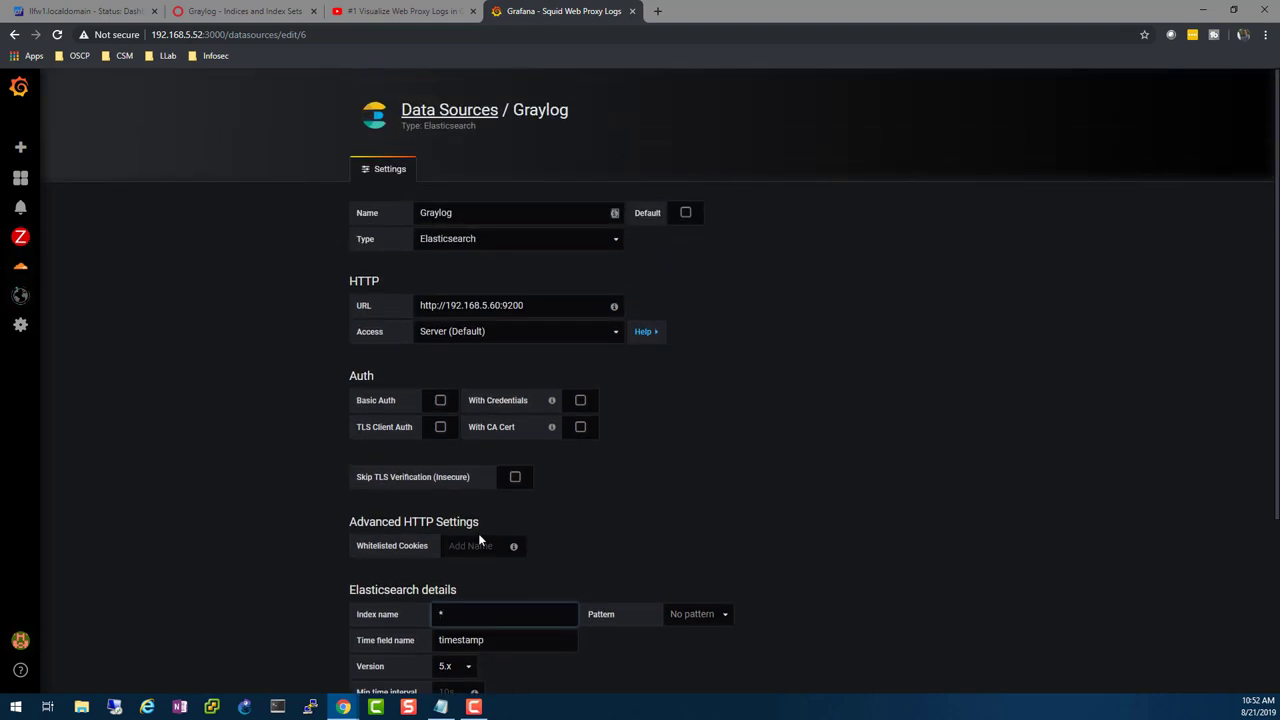
Create a new dashboard and add a Graph panel to it.
{"action": "left_click", "coordinate": [20, 185]}
{"action": "left_click", "coordinate": [76, 202]}
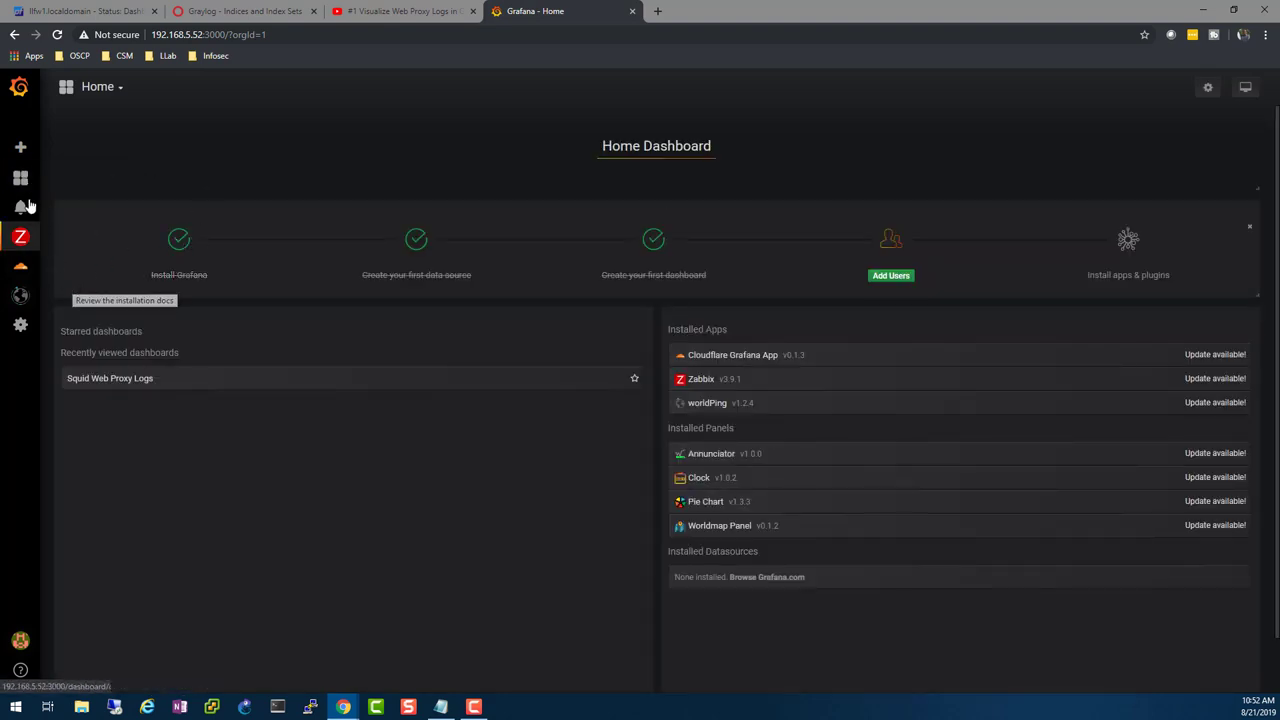
{"action": "left_click", "coordinate": [21, 148]}
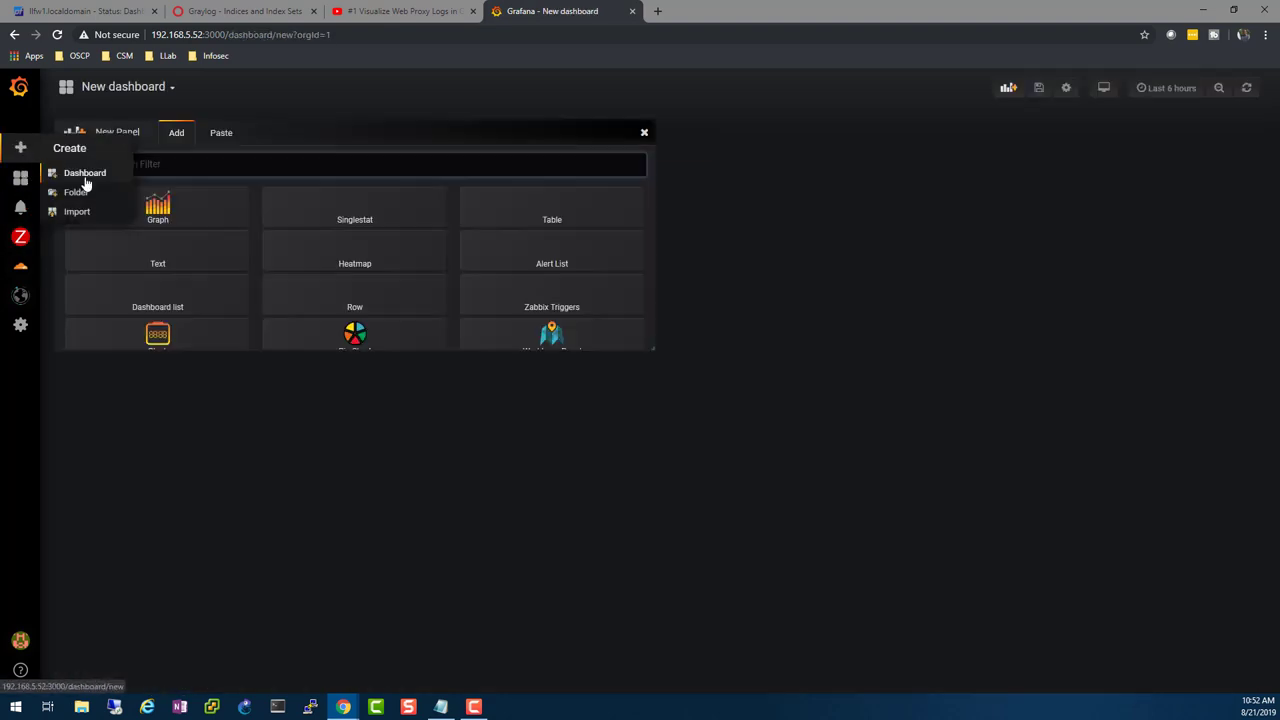
{"action": "left_click", "coordinate": [177, 214]}
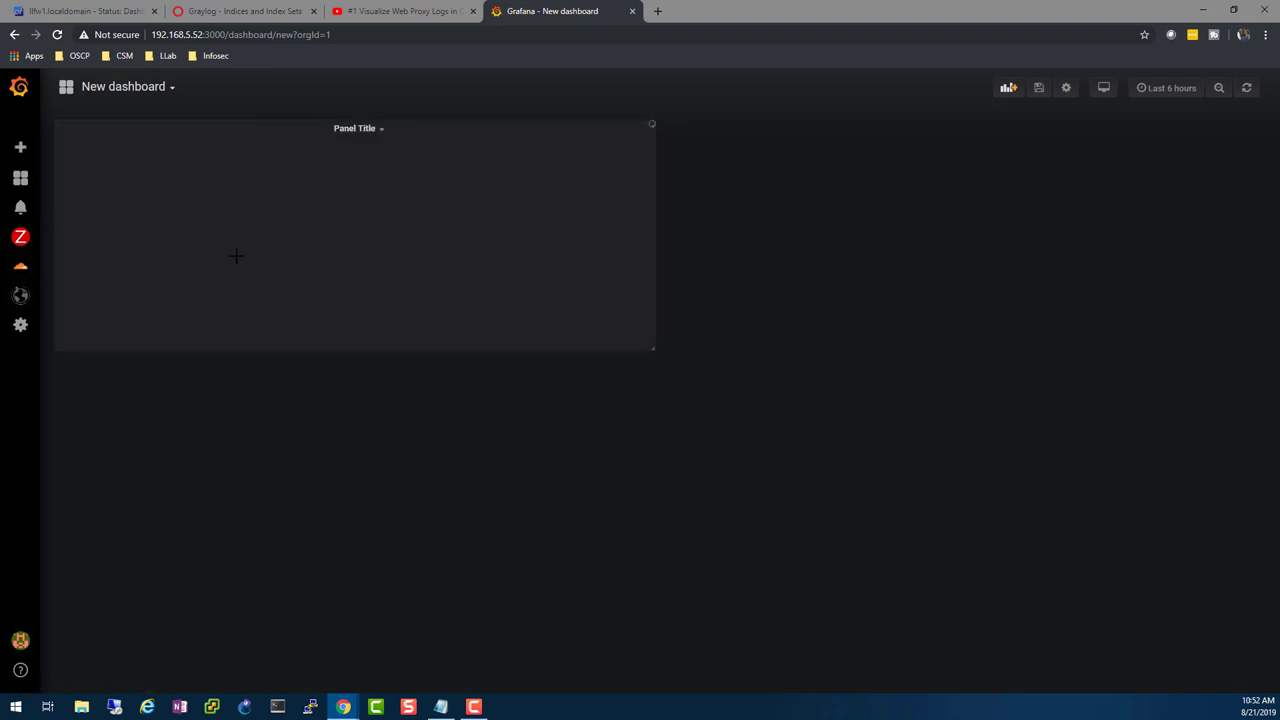
Edit the graph panel, set its data source to Graylog, and discard the unsaved dashboard.
{"action": "left_click", "coordinate": [379, 131]}
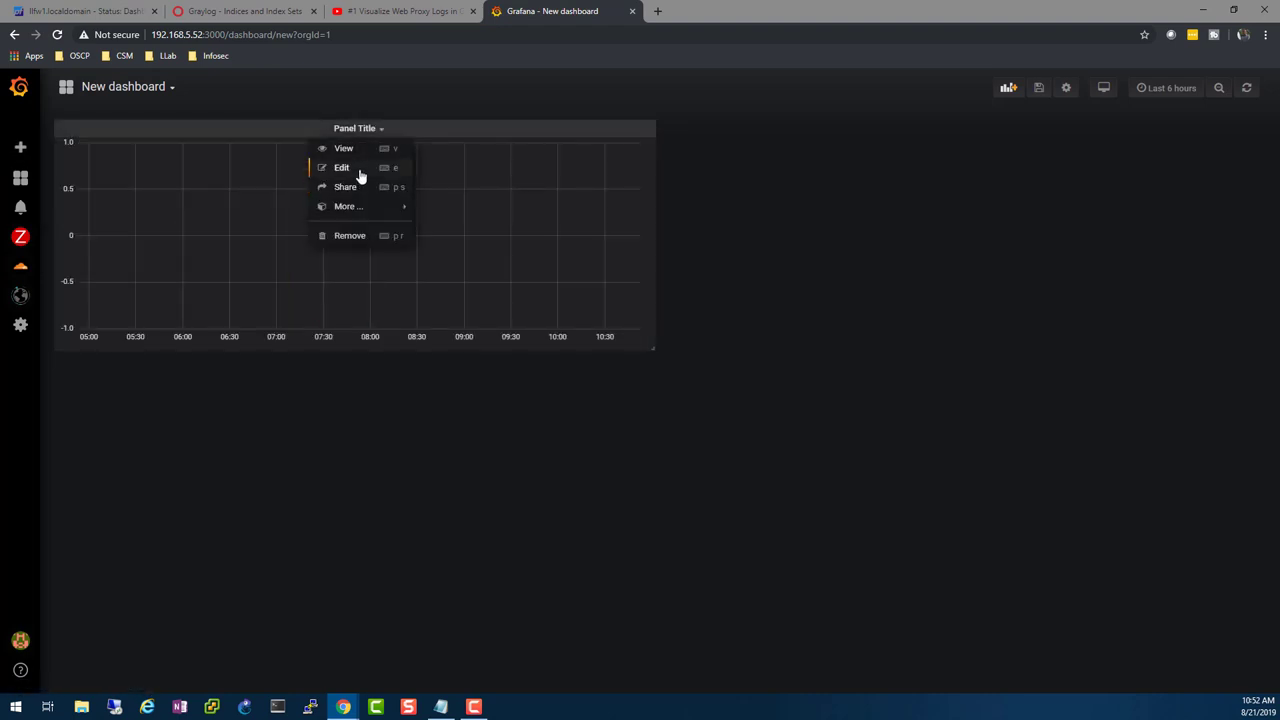
{"action": "left_click", "coordinate": [358, 168]}
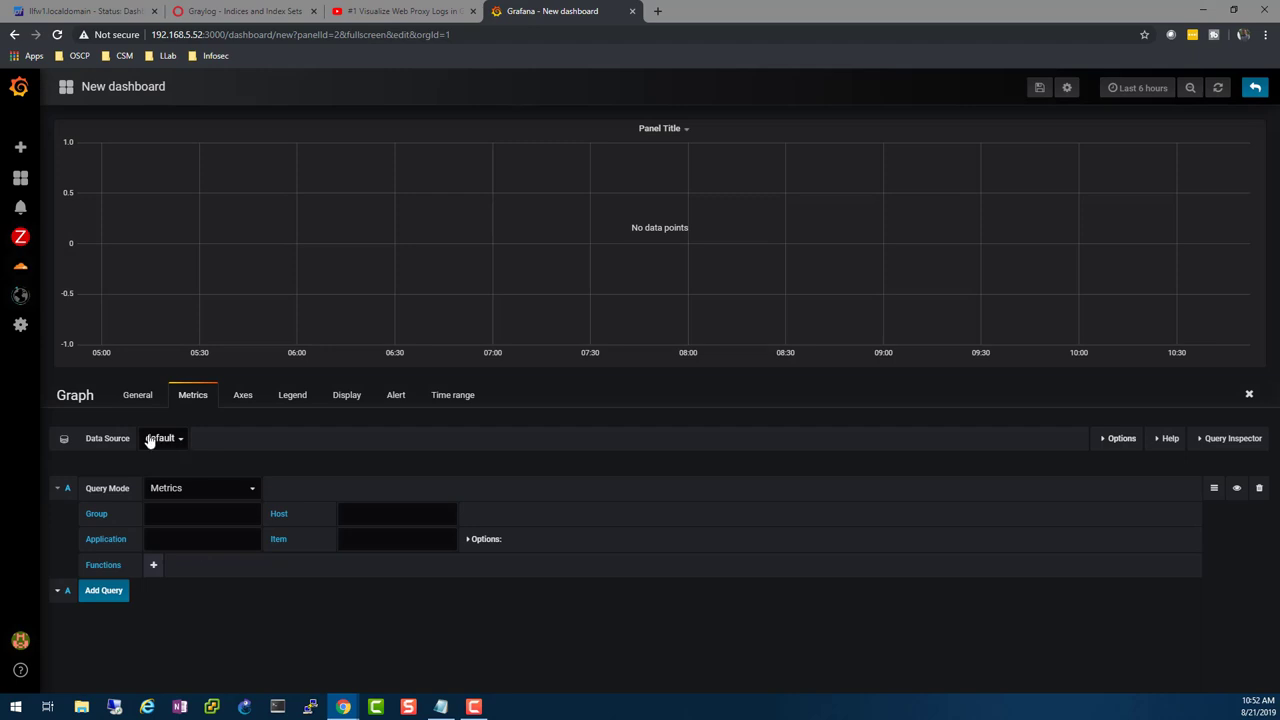
{"action": "left_click", "coordinate": [184, 443]}
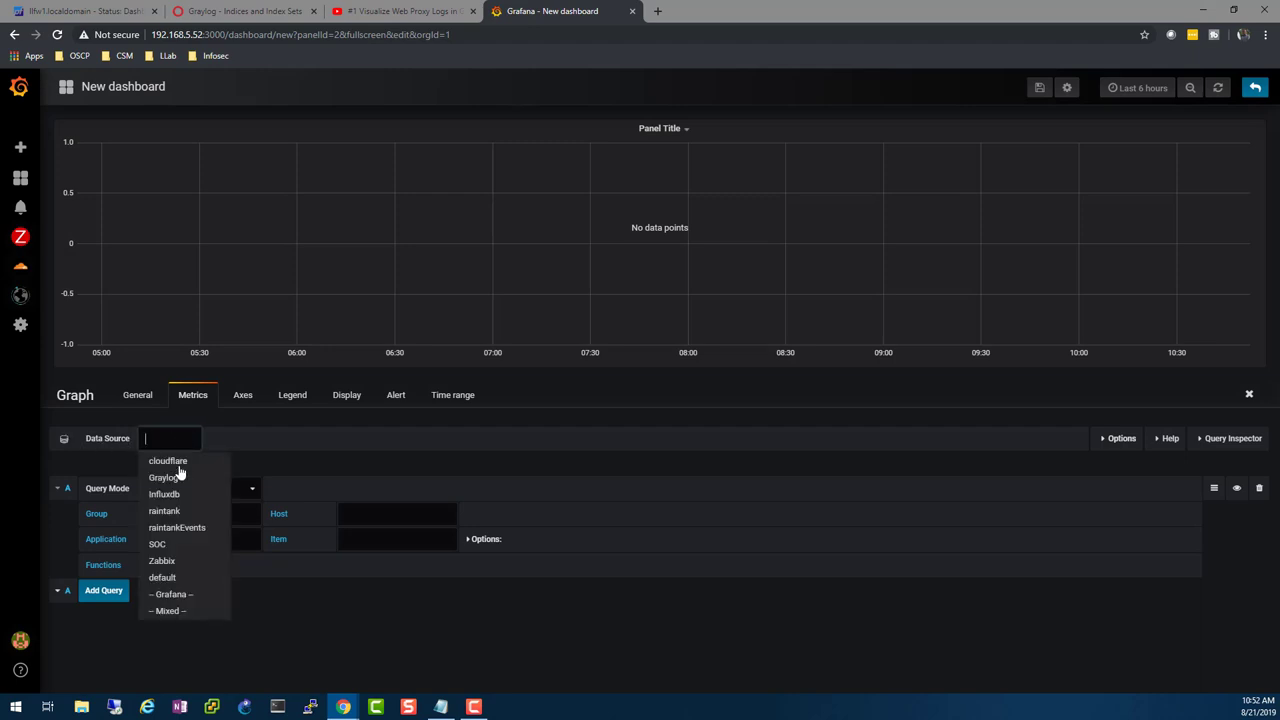
{"action": "left_click", "coordinate": [177, 478]}
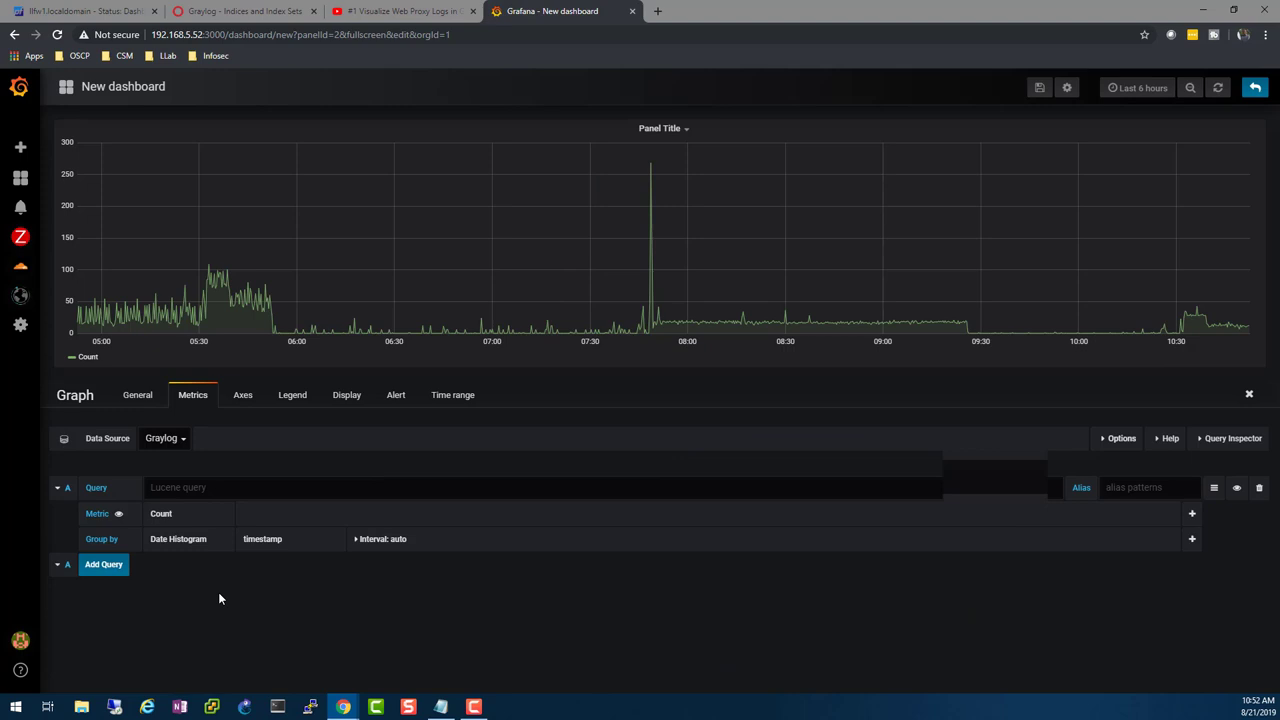
{"action": "mouse_move", "coordinate": [20, 177]}
{"action": "left_click", "coordinate": [84, 204]}
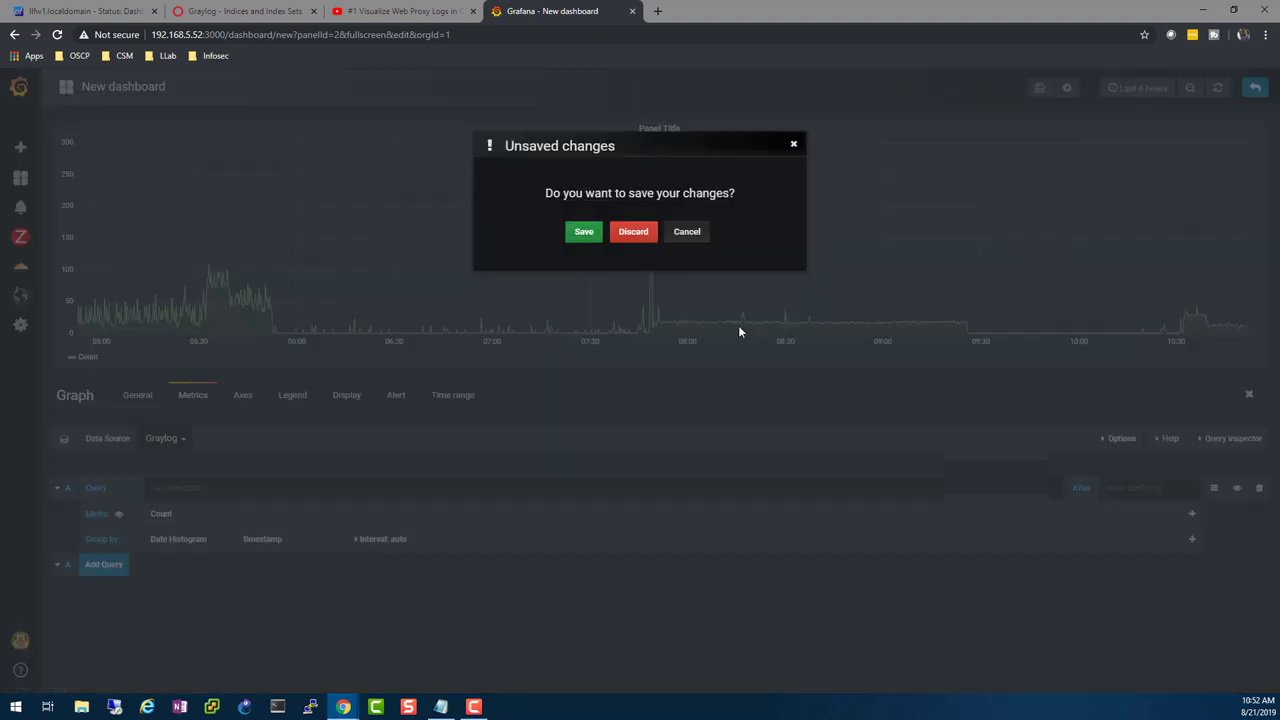
{"action": "left_click", "coordinate": [633, 232]}
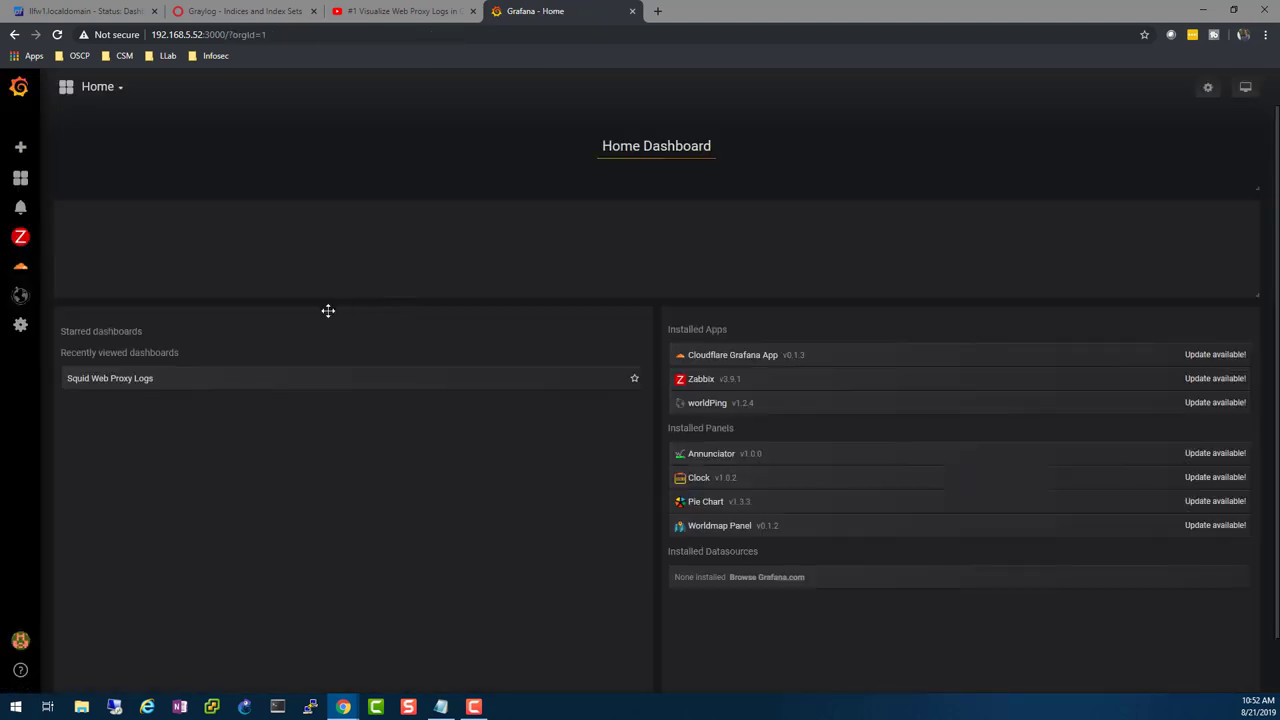
Open the recently viewed Squid Web Proxy Logs dashboard and look through all of its panels.
{"action": "left_click", "coordinate": [133, 378]}
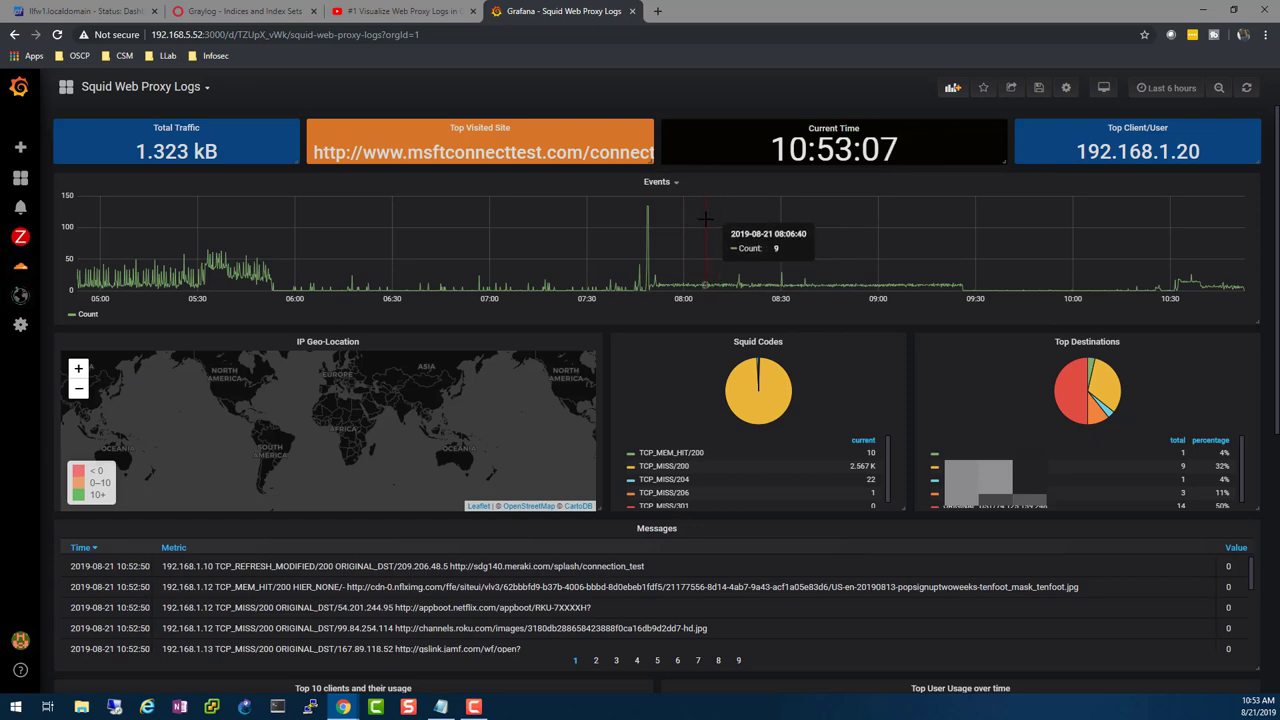
{"action": "scroll", "coordinate": [662, 222], "scroll_direction": "down", "scroll_amount": 2}
{"action": "scroll", "coordinate": [662, 222], "scroll_direction": "down", "scroll_amount": 4}
{"action": "scroll", "coordinate": [662, 225], "scroll_direction": "up", "scroll_amount": 6}
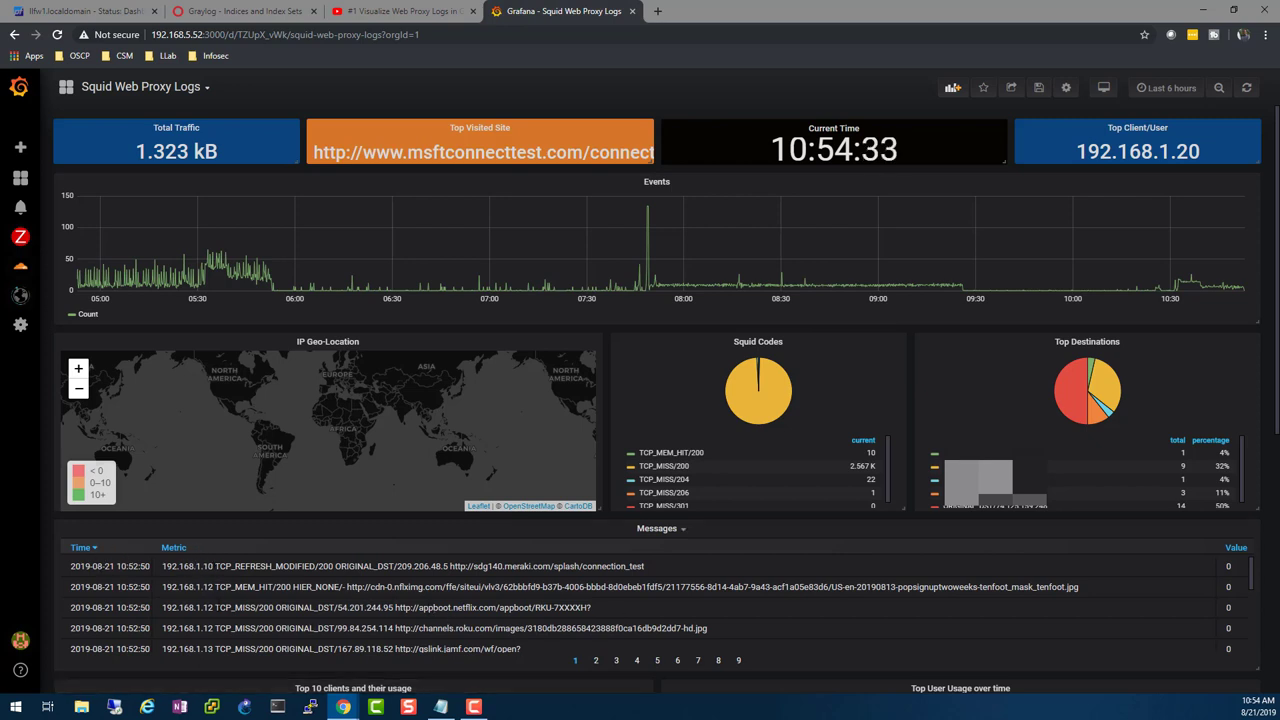
Search Google Images for "squid grafana" in a new browser tab and look through the example dashboards.
{"action": "left_click", "coordinate": [657, 11]}
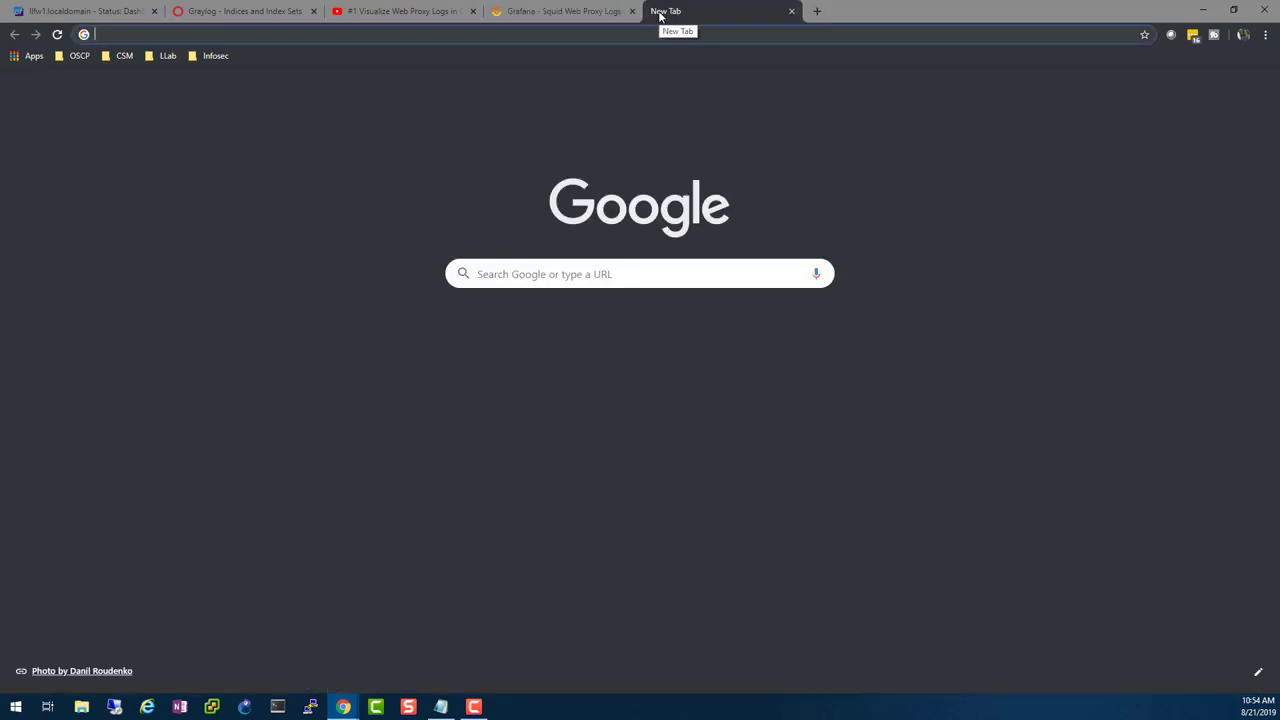
{"action": "type", "text": "squid "}
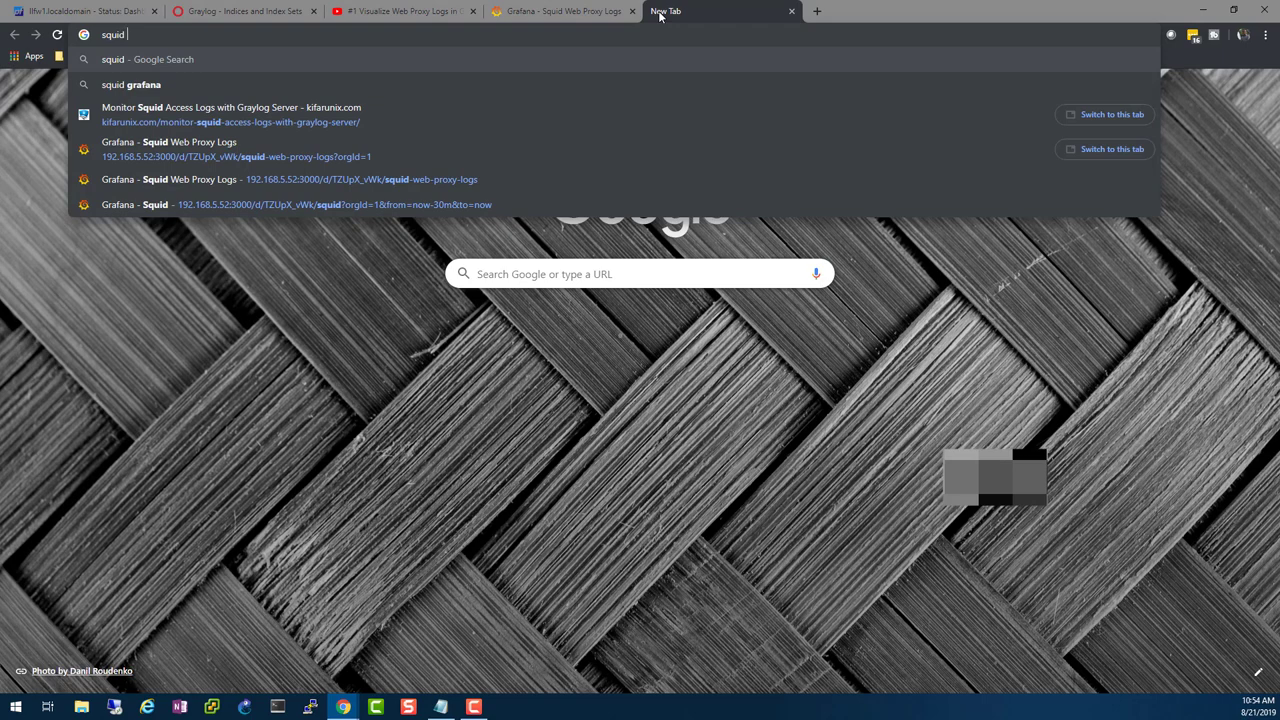
{"action": "type", "text": "grafana"}
{"action": "key", "text": "Return"}
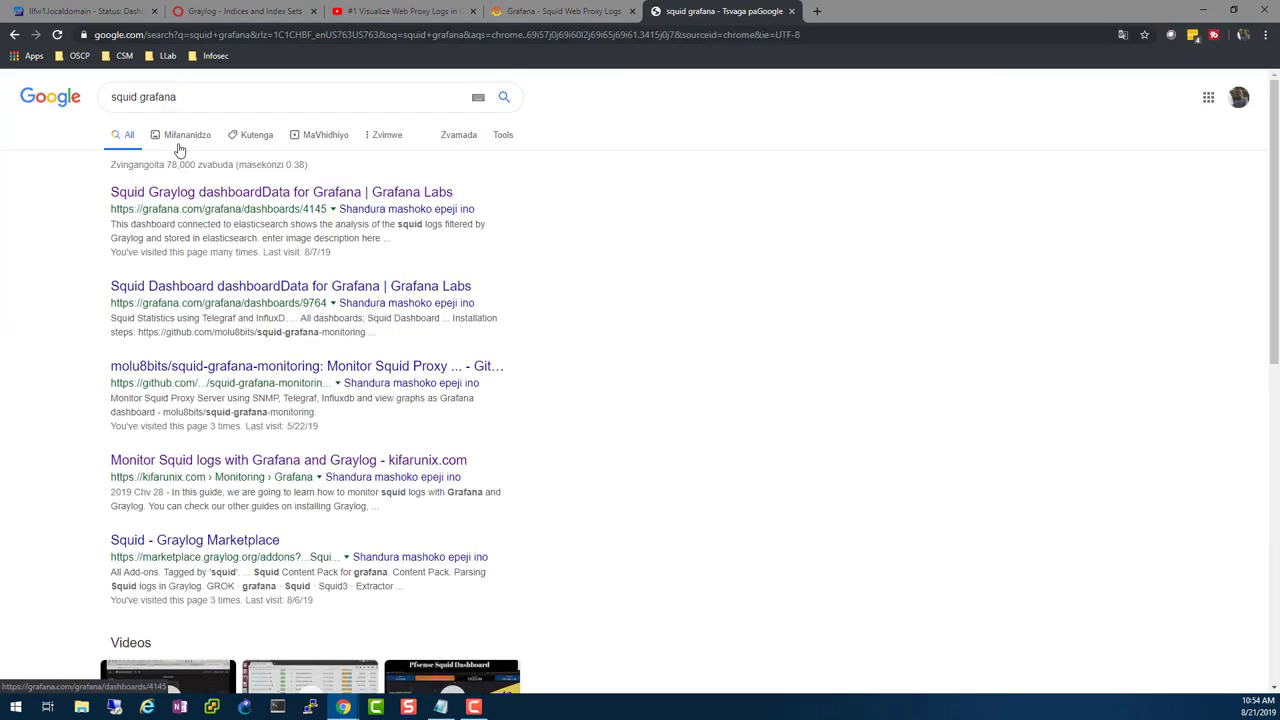
{"action": "left_click", "coordinate": [181, 137]}
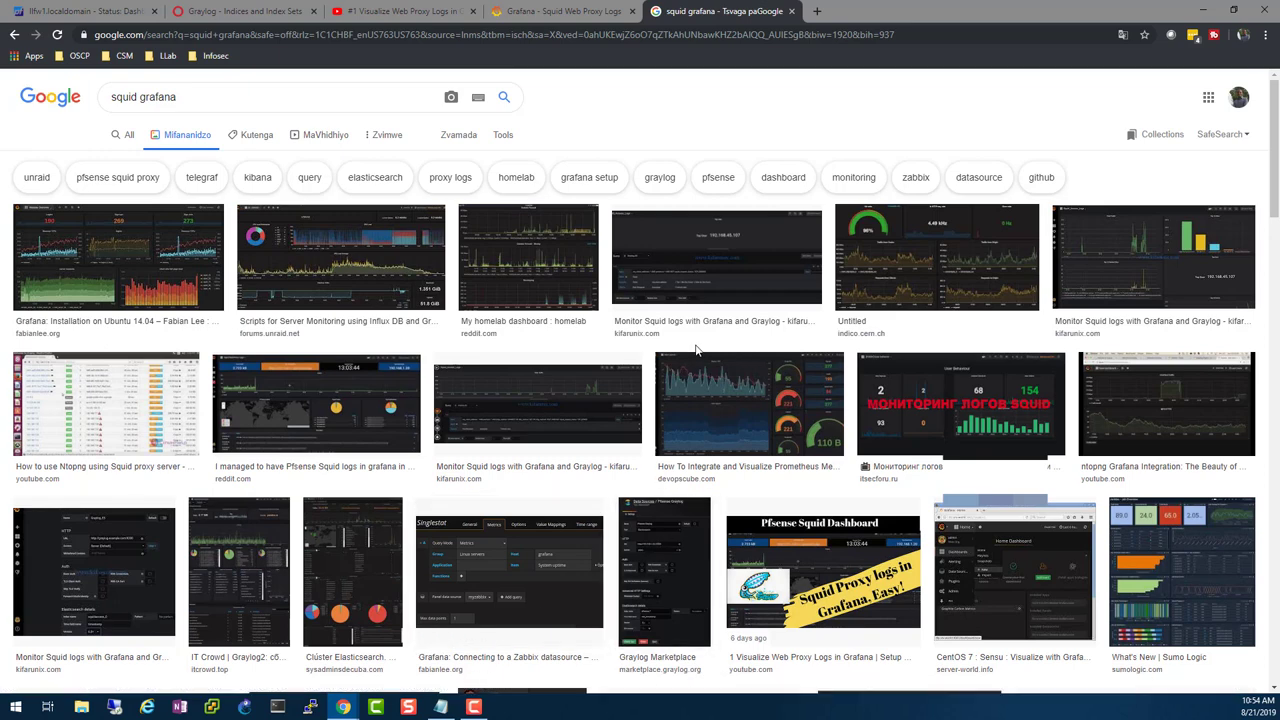
{"action": "scroll", "coordinate": [695, 348], "scroll_direction": "down", "scroll_amount": 4}
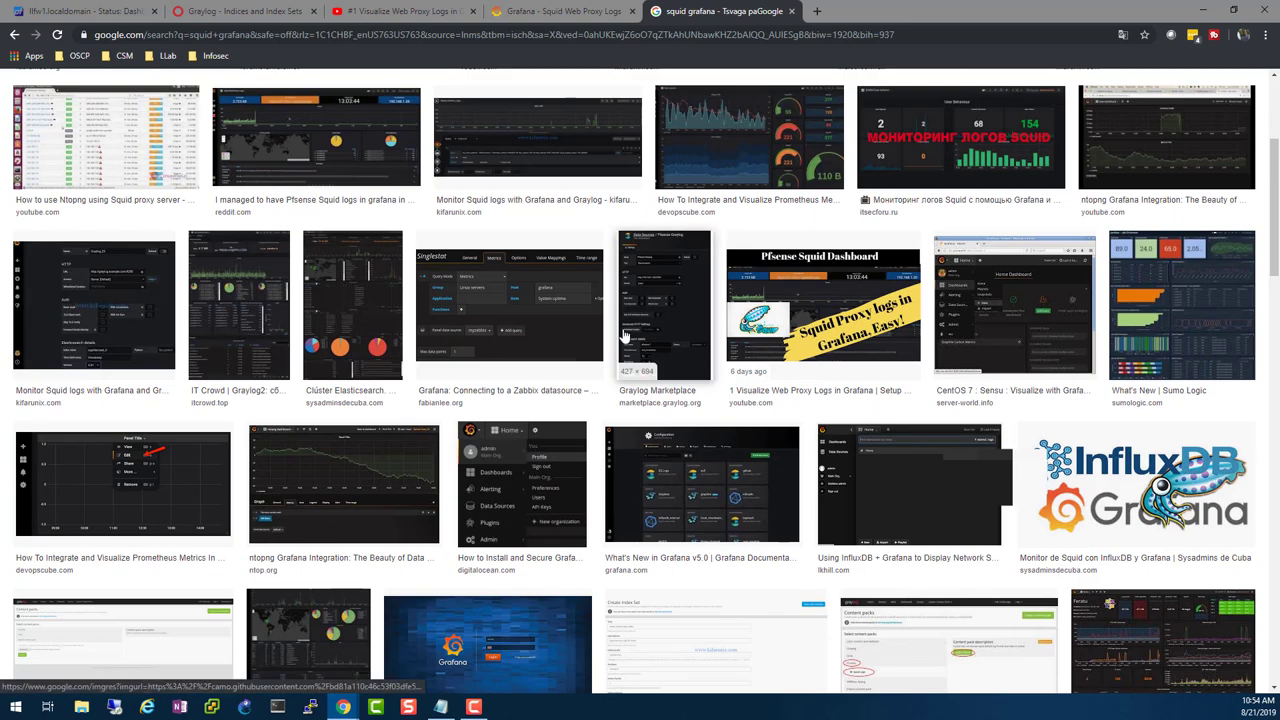
{"action": "scroll", "coordinate": [625, 337], "scroll_direction": "down", "scroll_amount": 3}
{"action": "scroll", "coordinate": [618, 337], "scroll_direction": "down", "scroll_amount": 2}
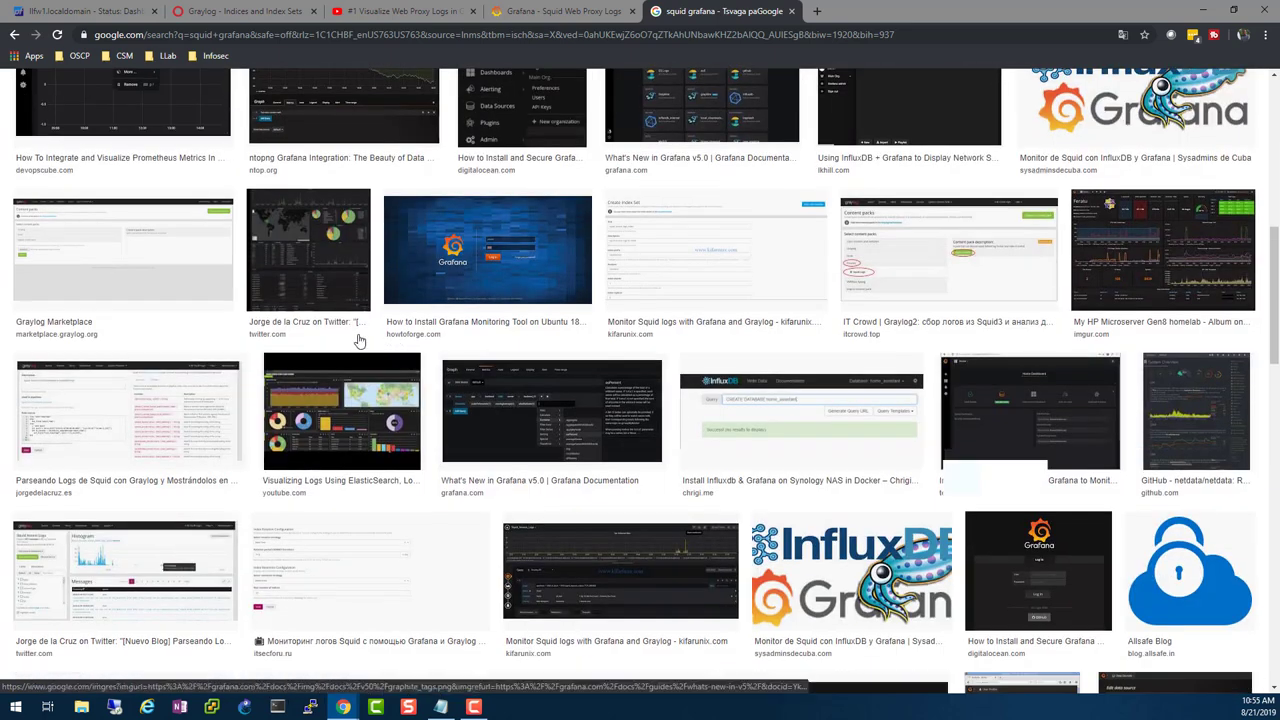
View the Twitter post's Squid dashboard screenshot enlarged on its source page and return to the Grafana dashboard.
{"action": "left_click", "coordinate": [322, 249]}
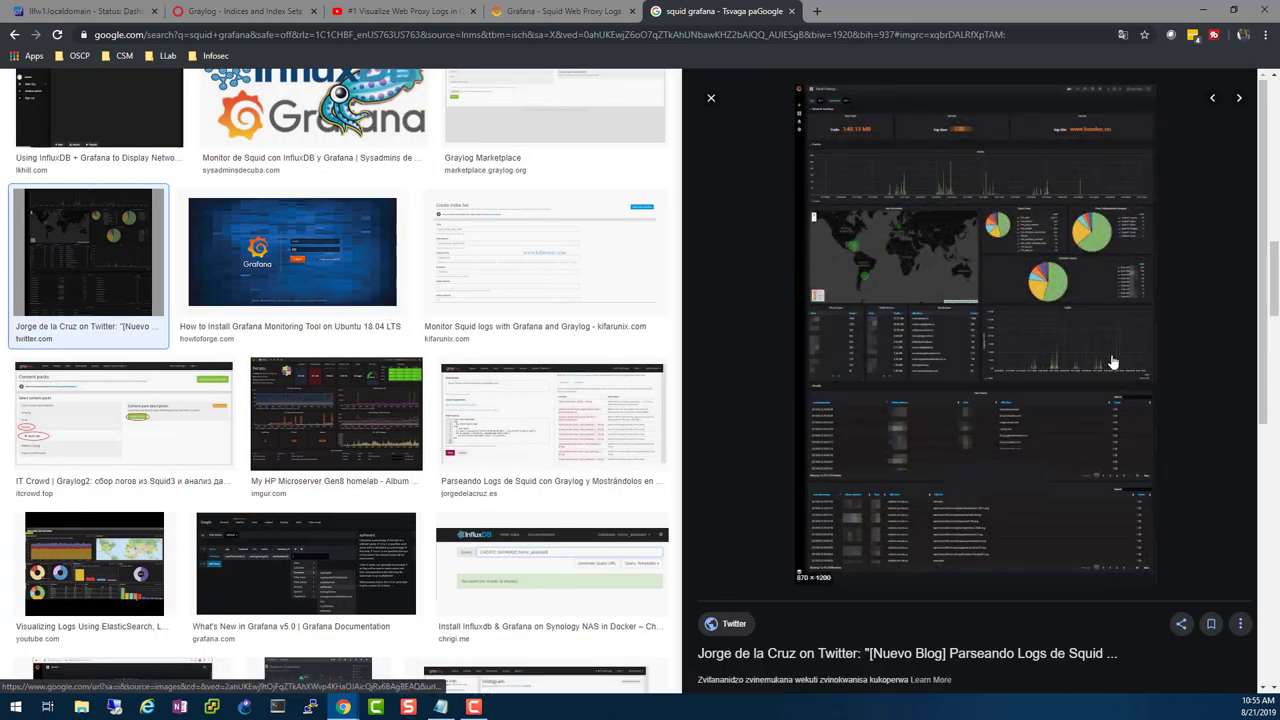
{"action": "left_click", "coordinate": [972, 306]}
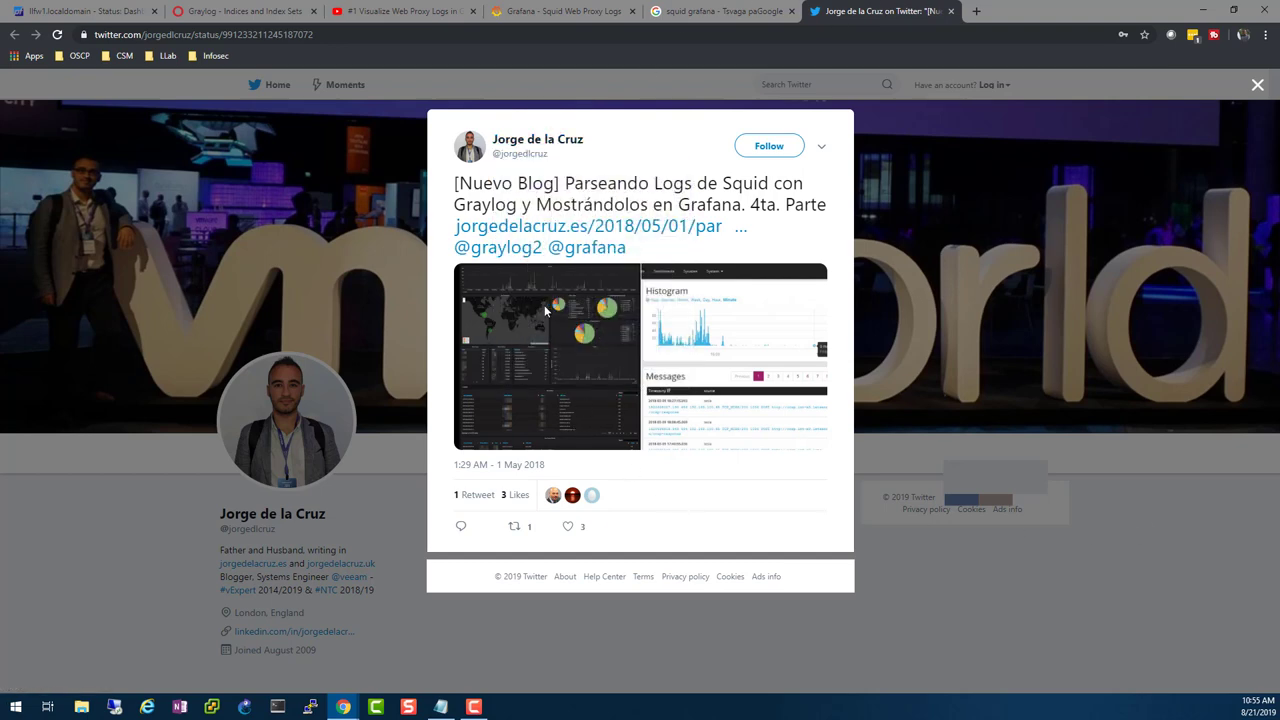
{"action": "left_click", "coordinate": [545, 311]}
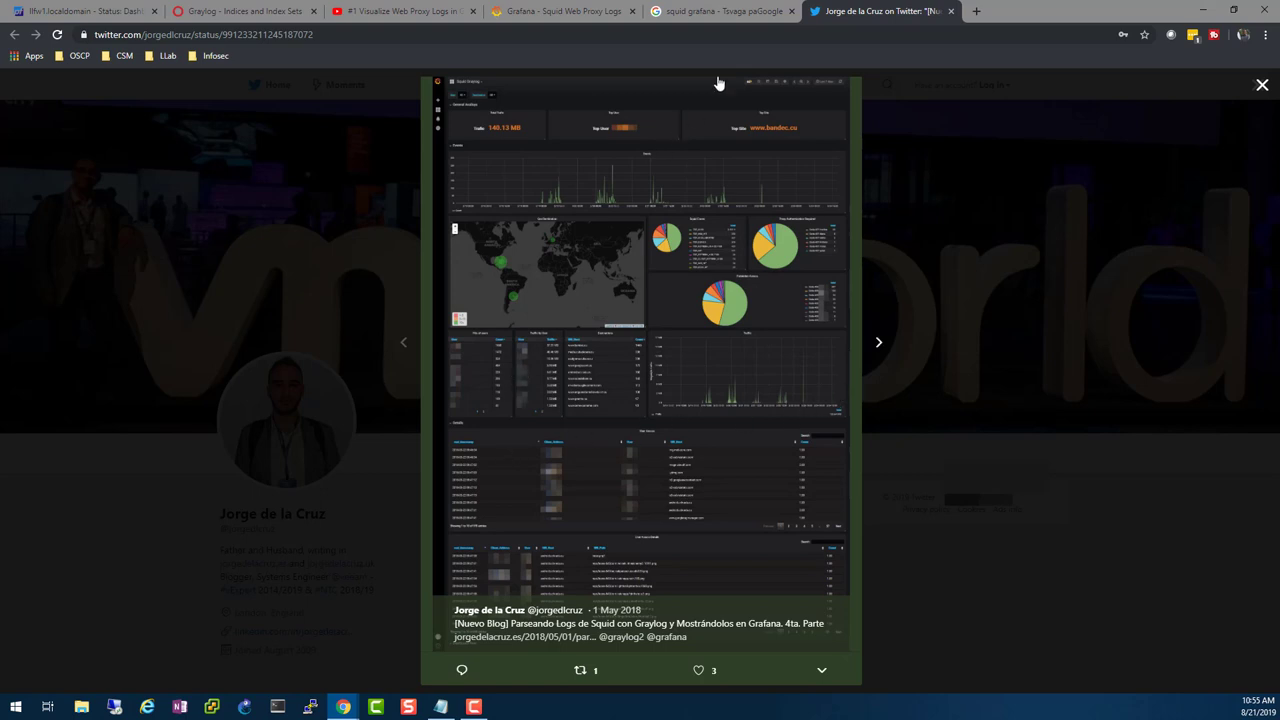
{"action": "left_click", "coordinate": [546, 12]}
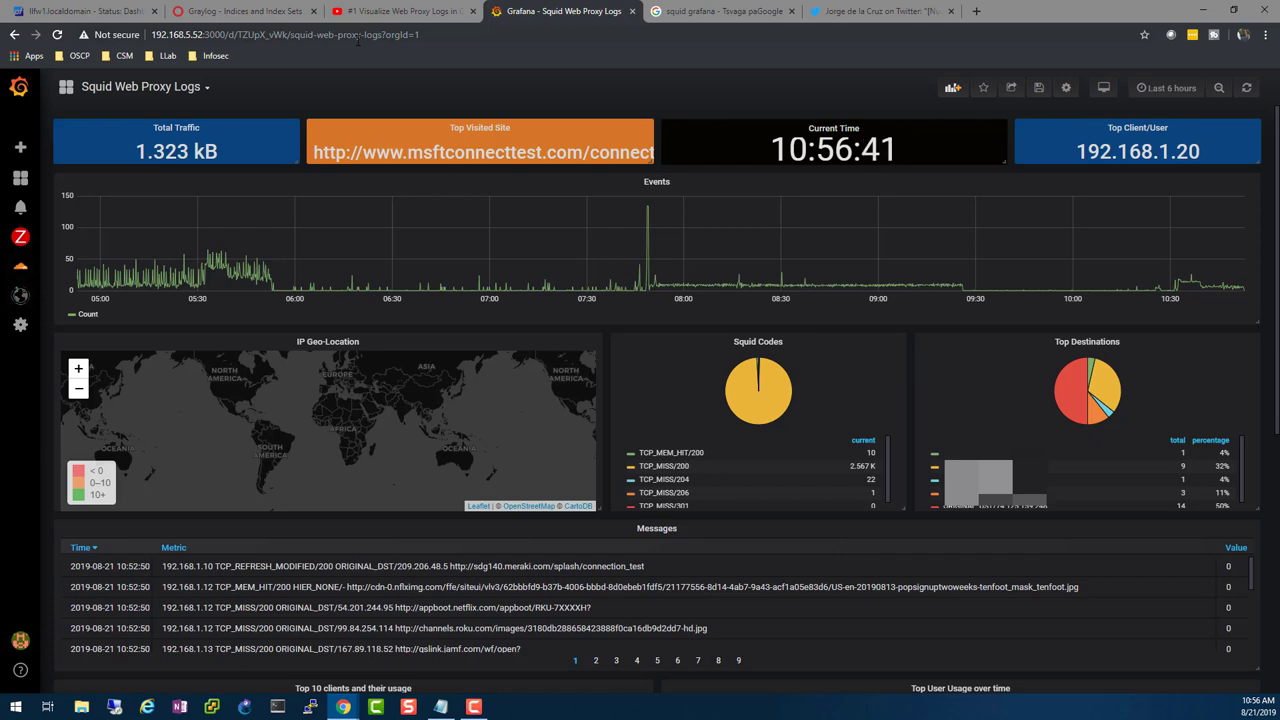
Switch to YouTube and search for "pfsense firewall logs grafana".
{"action": "left_click", "coordinate": [428, 12]}
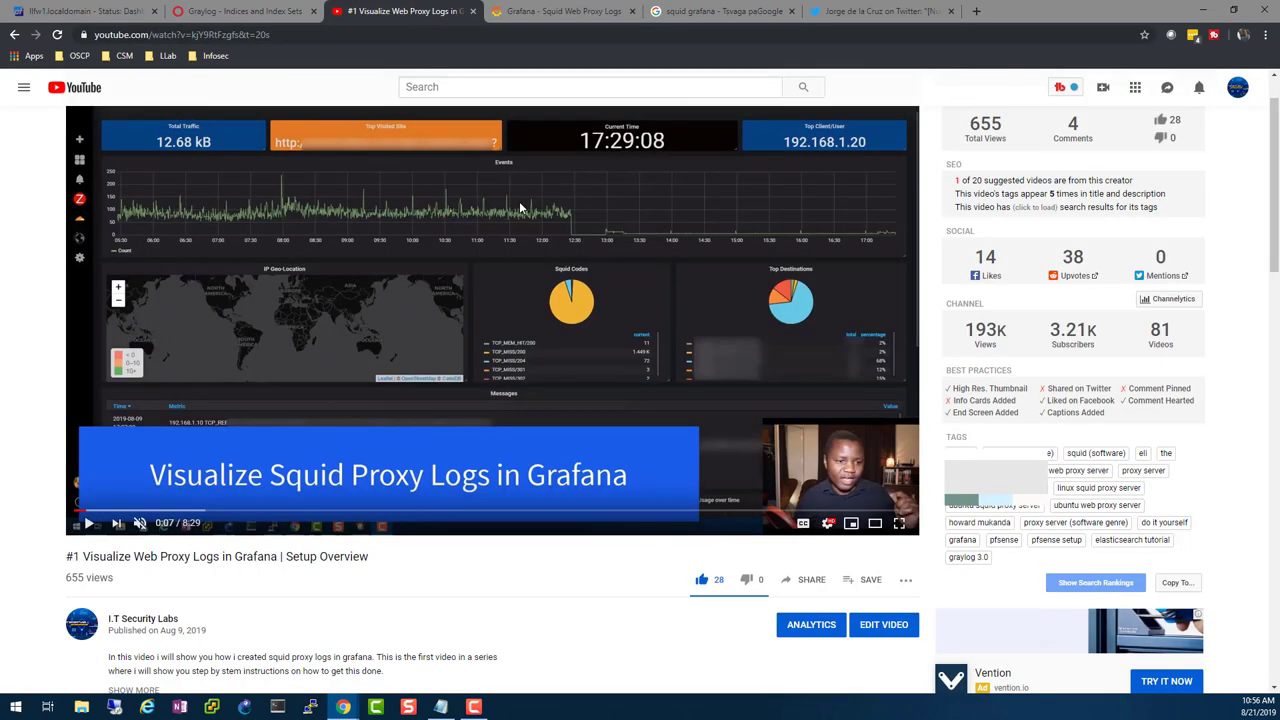
{"action": "left_click", "coordinate": [461, 86]}
{"action": "type", "text": "pfsense "}
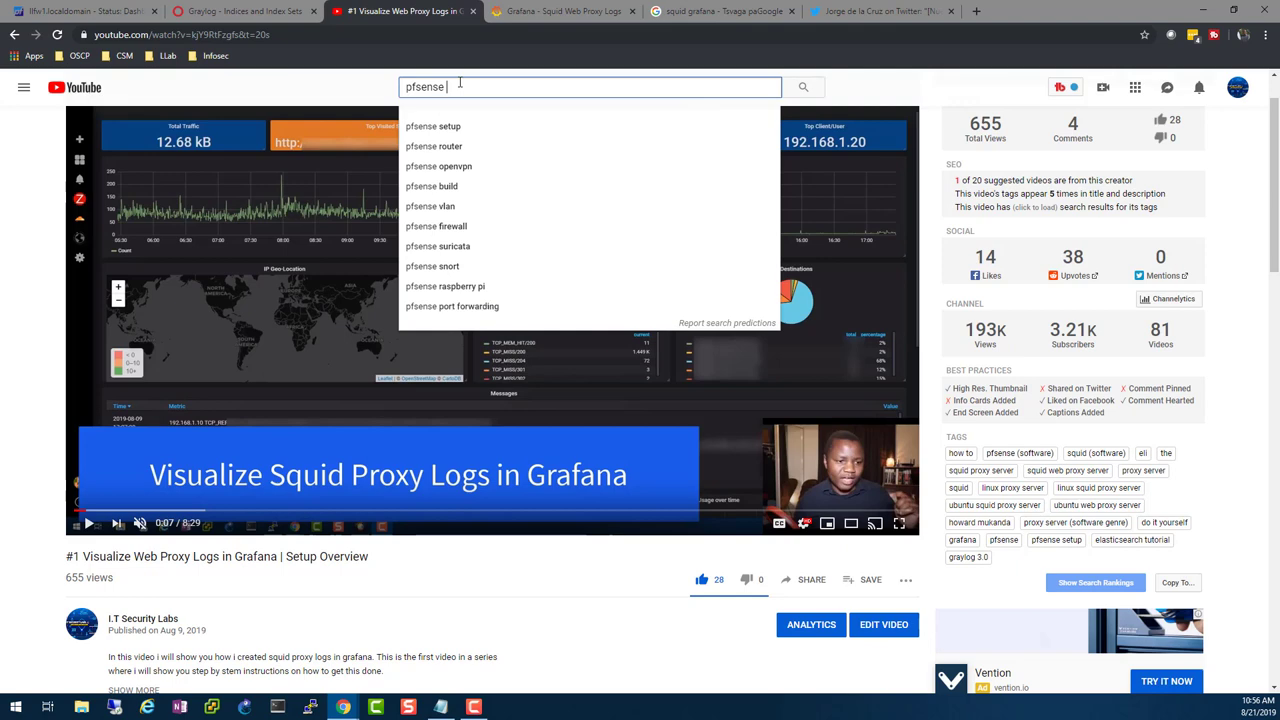
{"action": "type", "text": "firewall "}
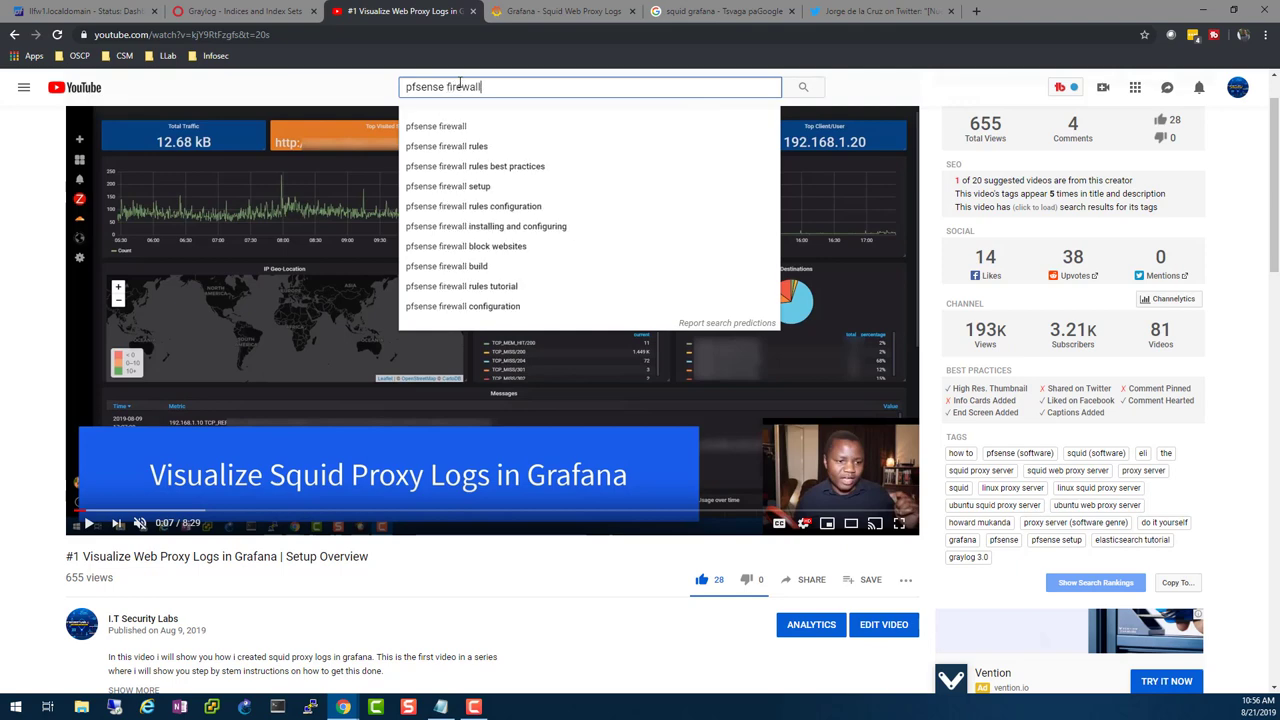
{"action": "type", "text": "logs grafa"}
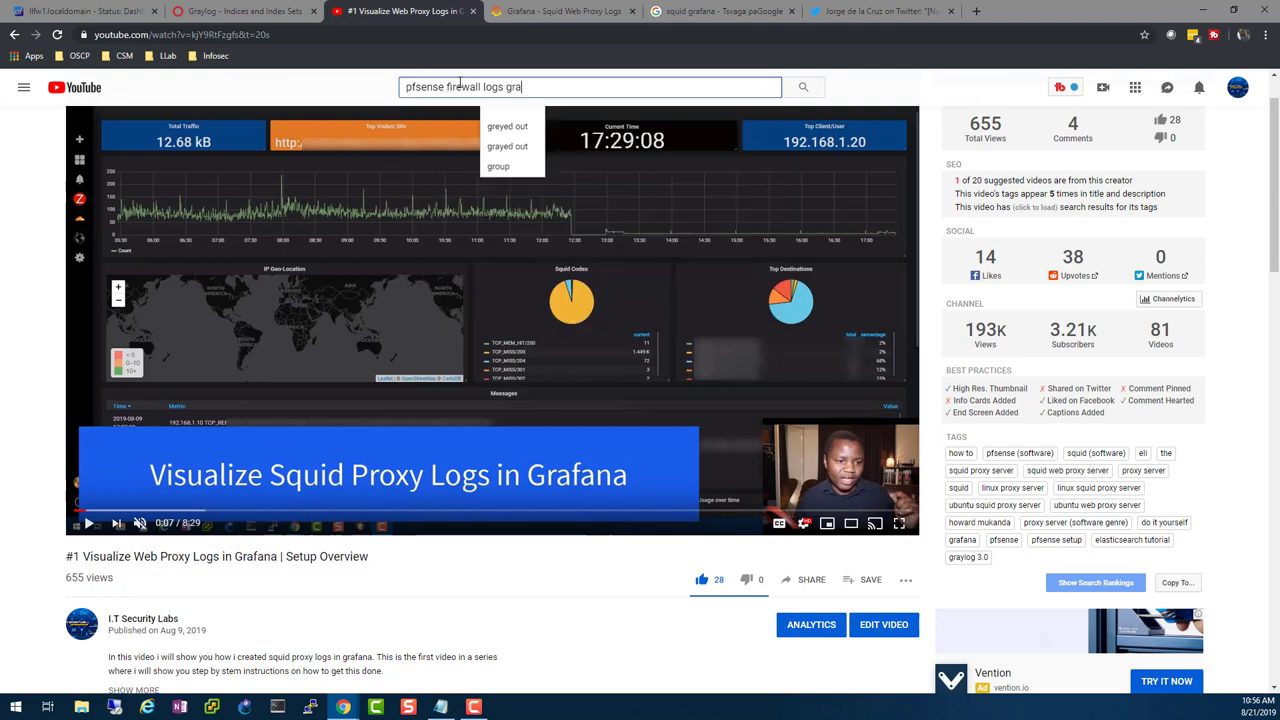
{"action": "type", "text": "na"}
{"action": "key", "text": "Return"}
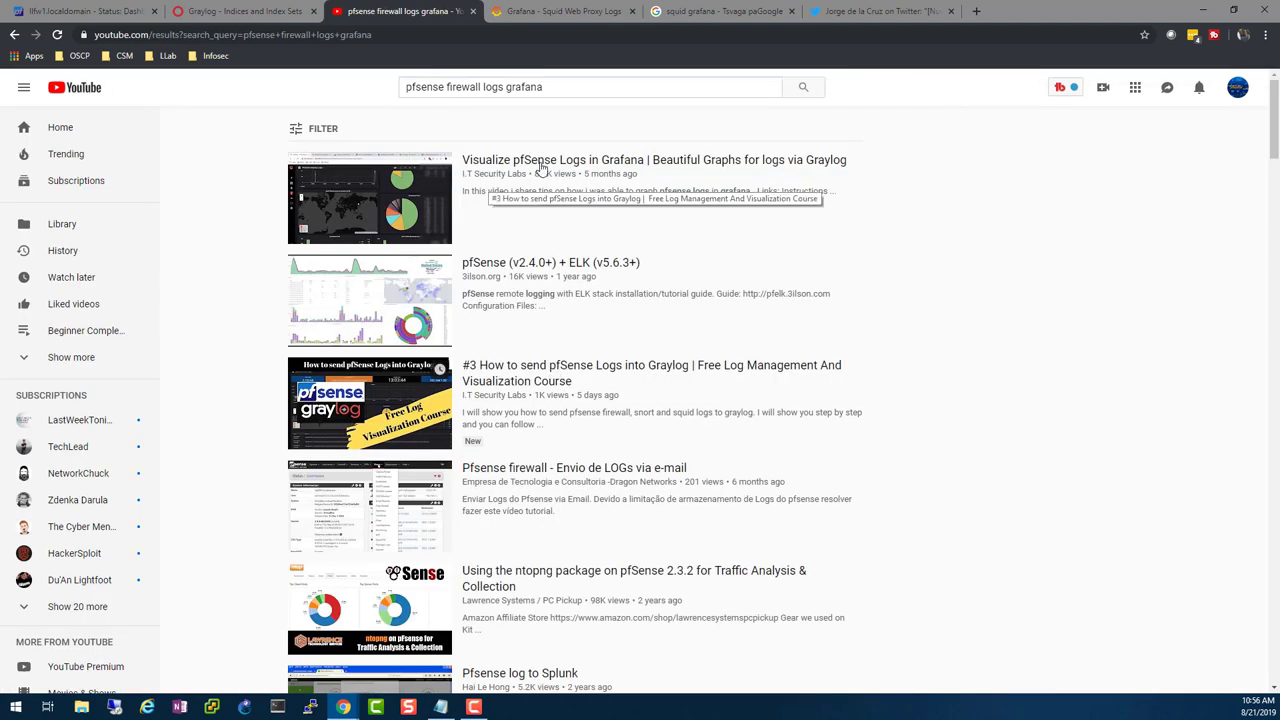
Open the video "Visualize pfSense Logs in Grafana | Beautiful Graphs for logs via Graylog", pause playback and highlight its title.
{"action": "left_click", "coordinate": [537, 163]}
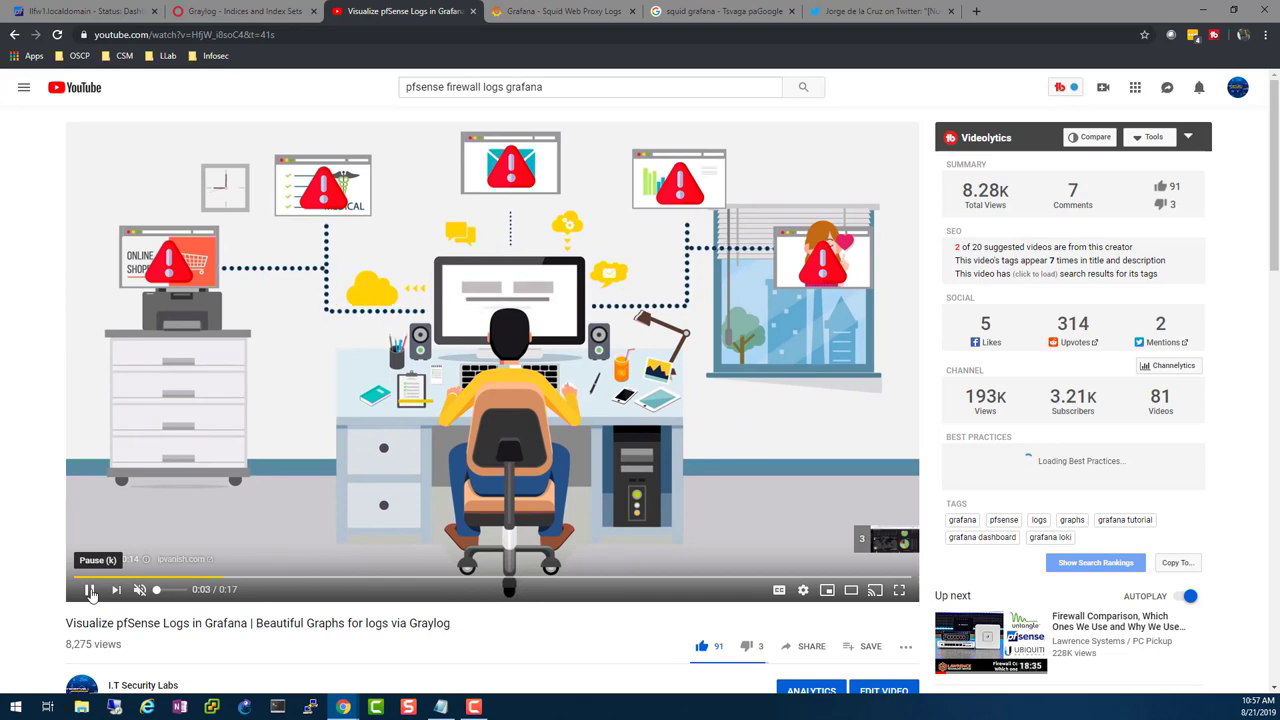
{"action": "left_click", "coordinate": [115, 591]}
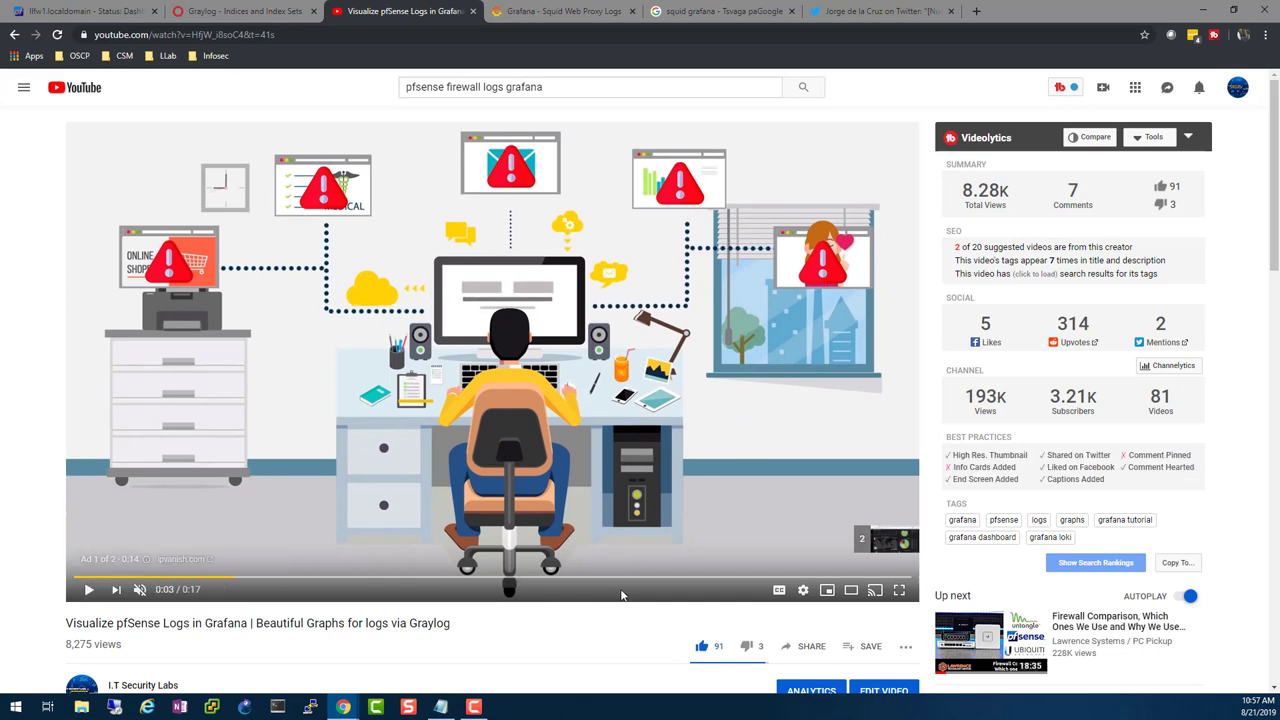
{"action": "left_click_drag", "start_coordinate": [449, 622], "coordinate": [80, 620]}
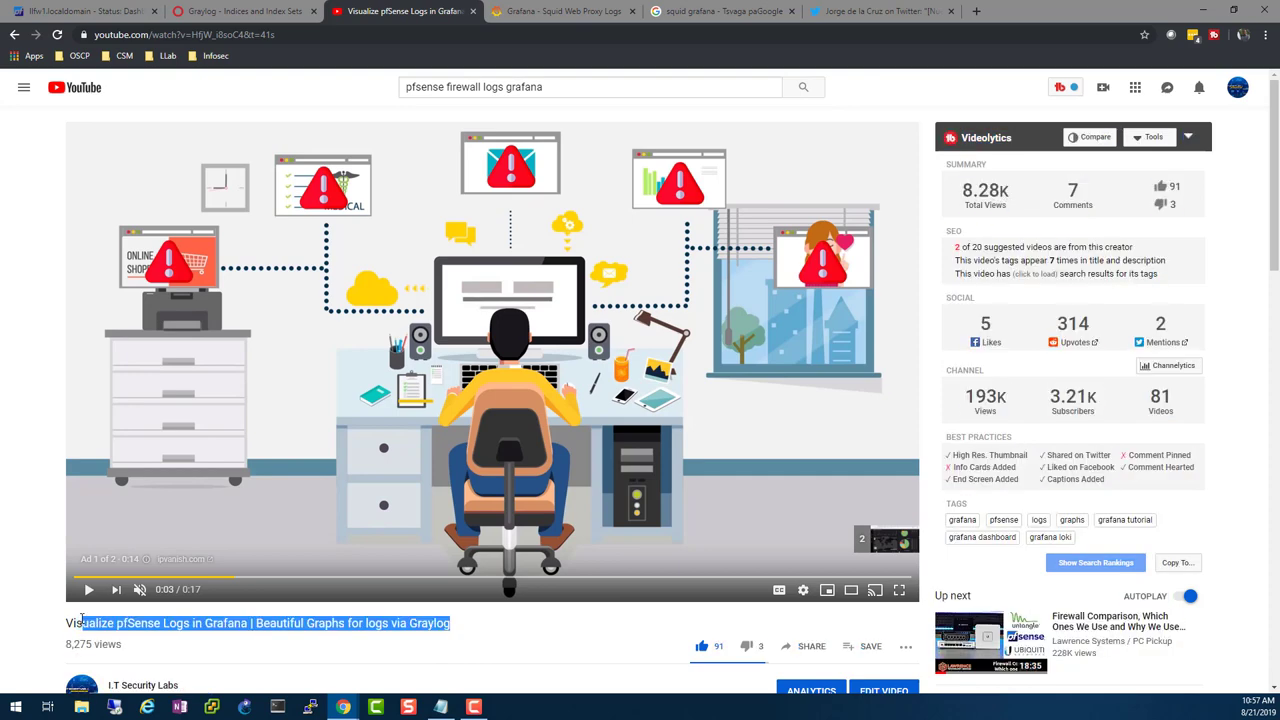